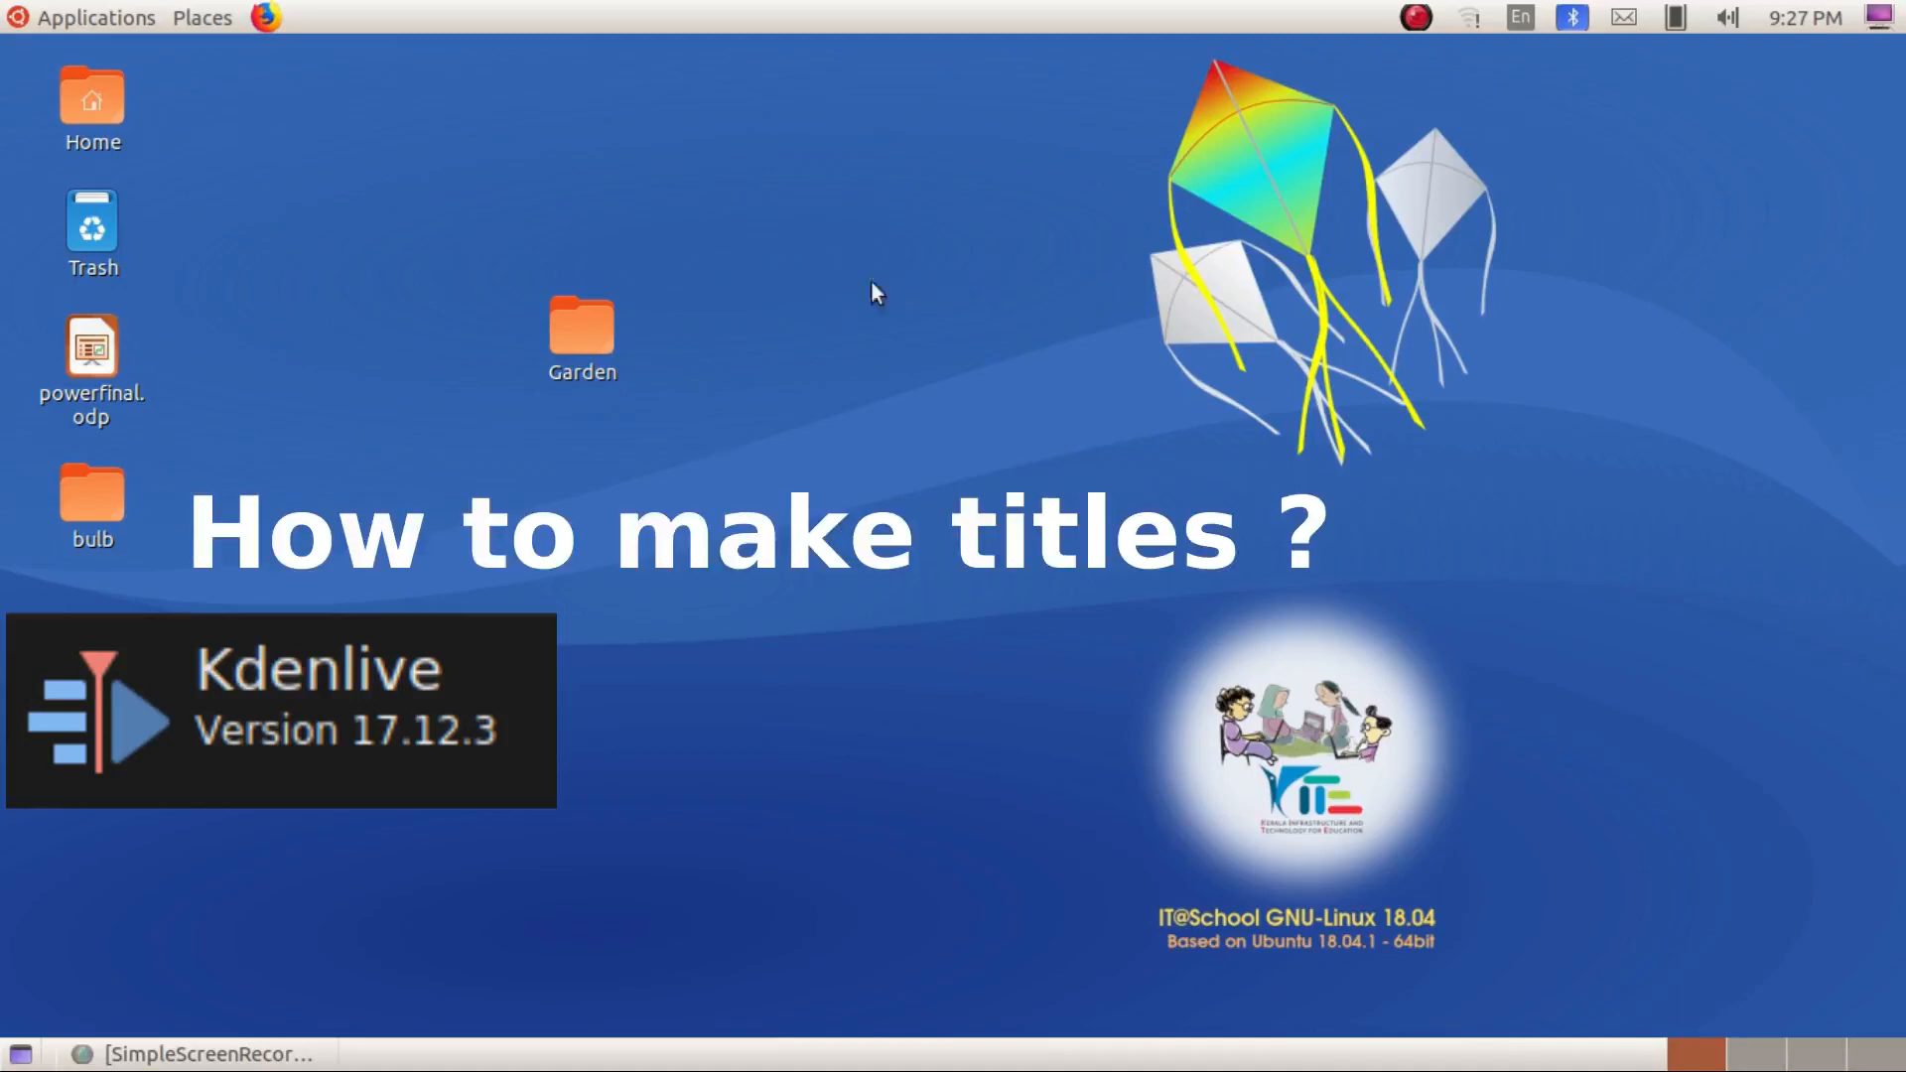
- Launch the Kdenlive video editor
left_click(111, 18)
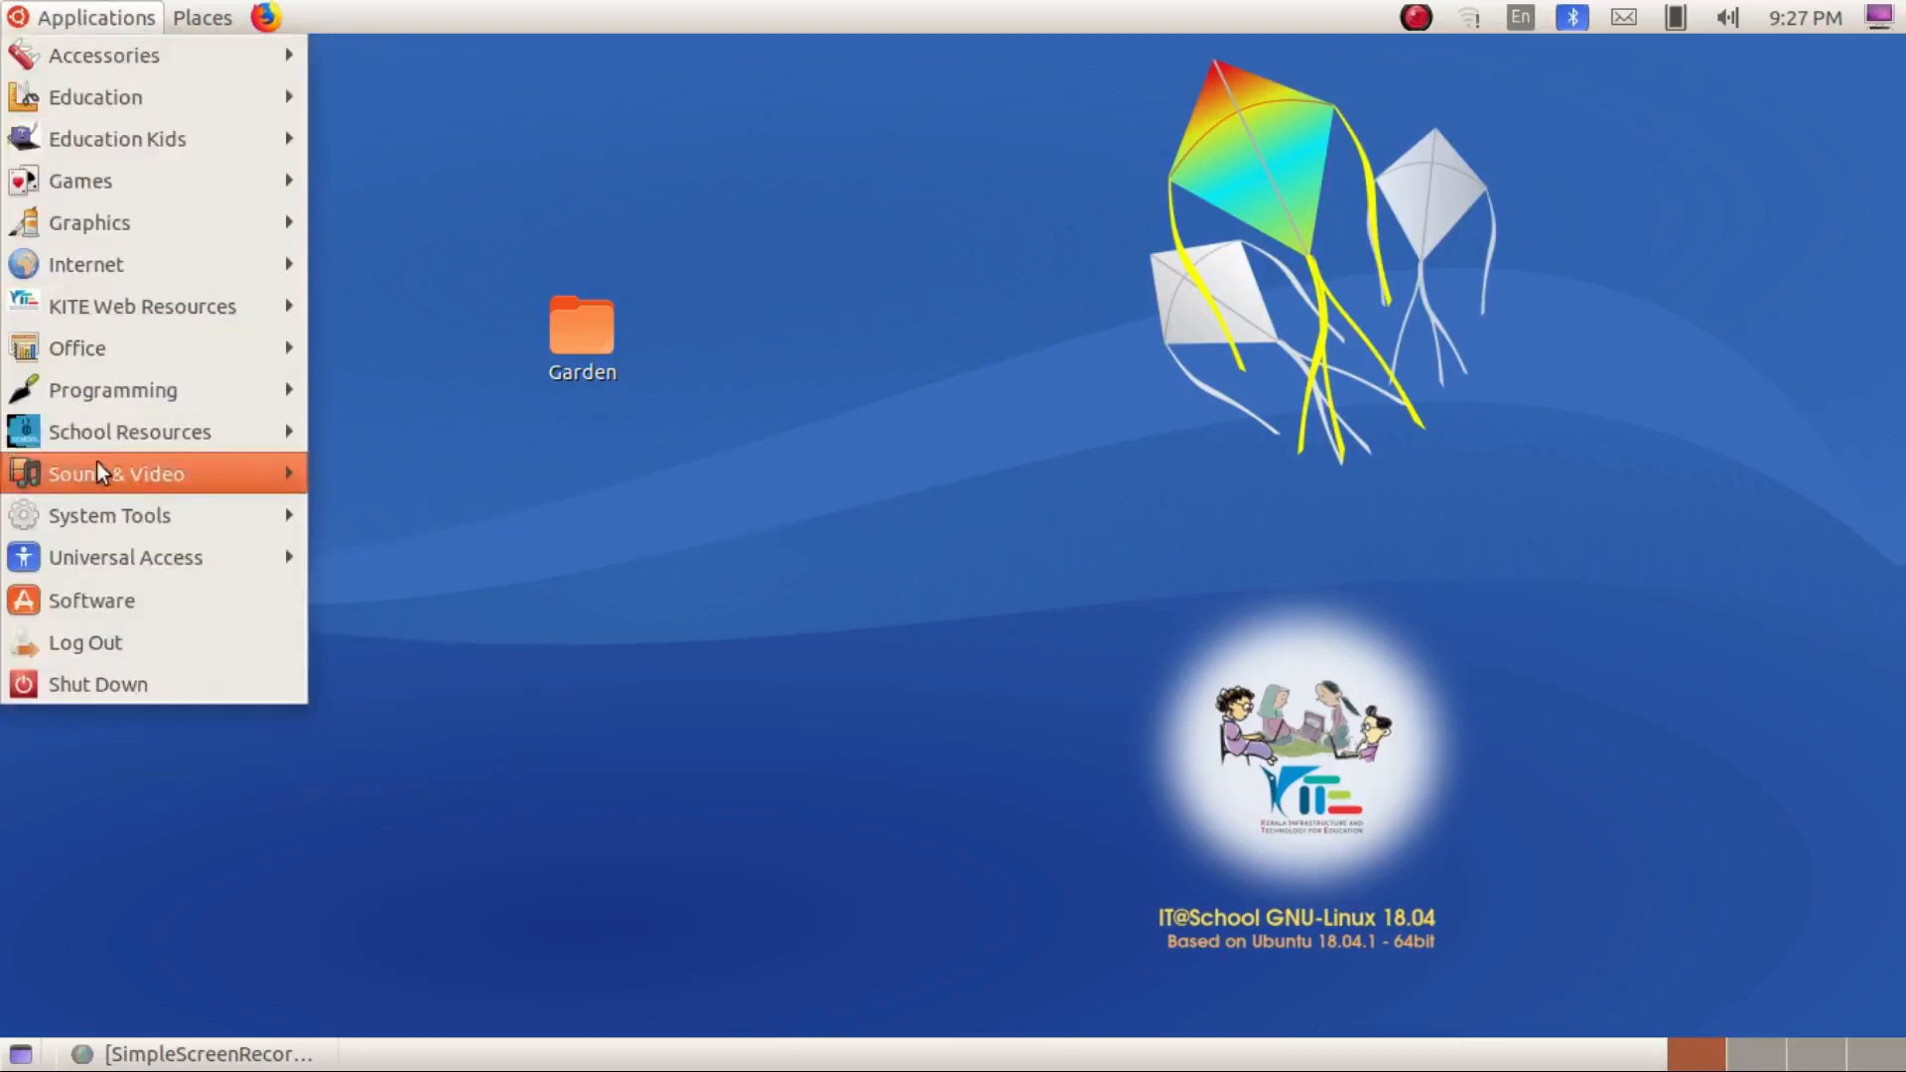
mouse_move(105, 474)
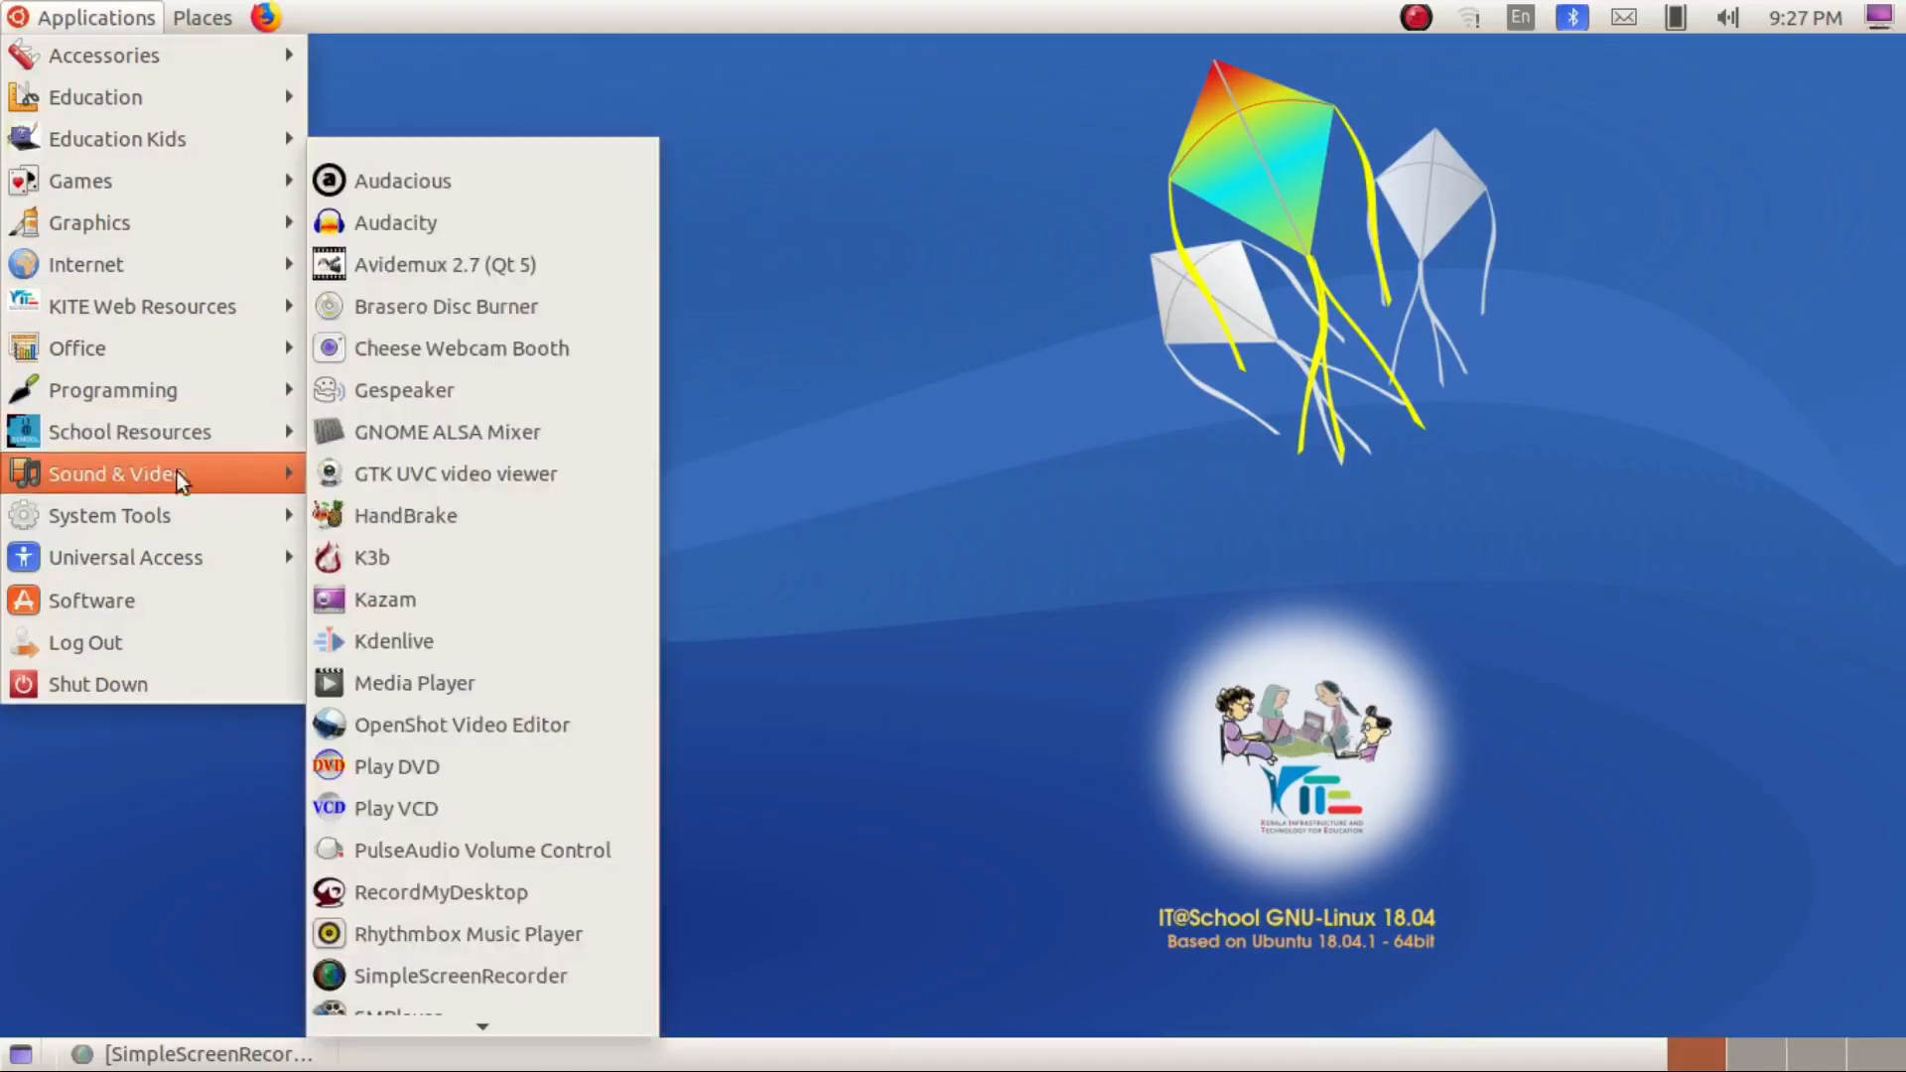
left_click(425, 641)
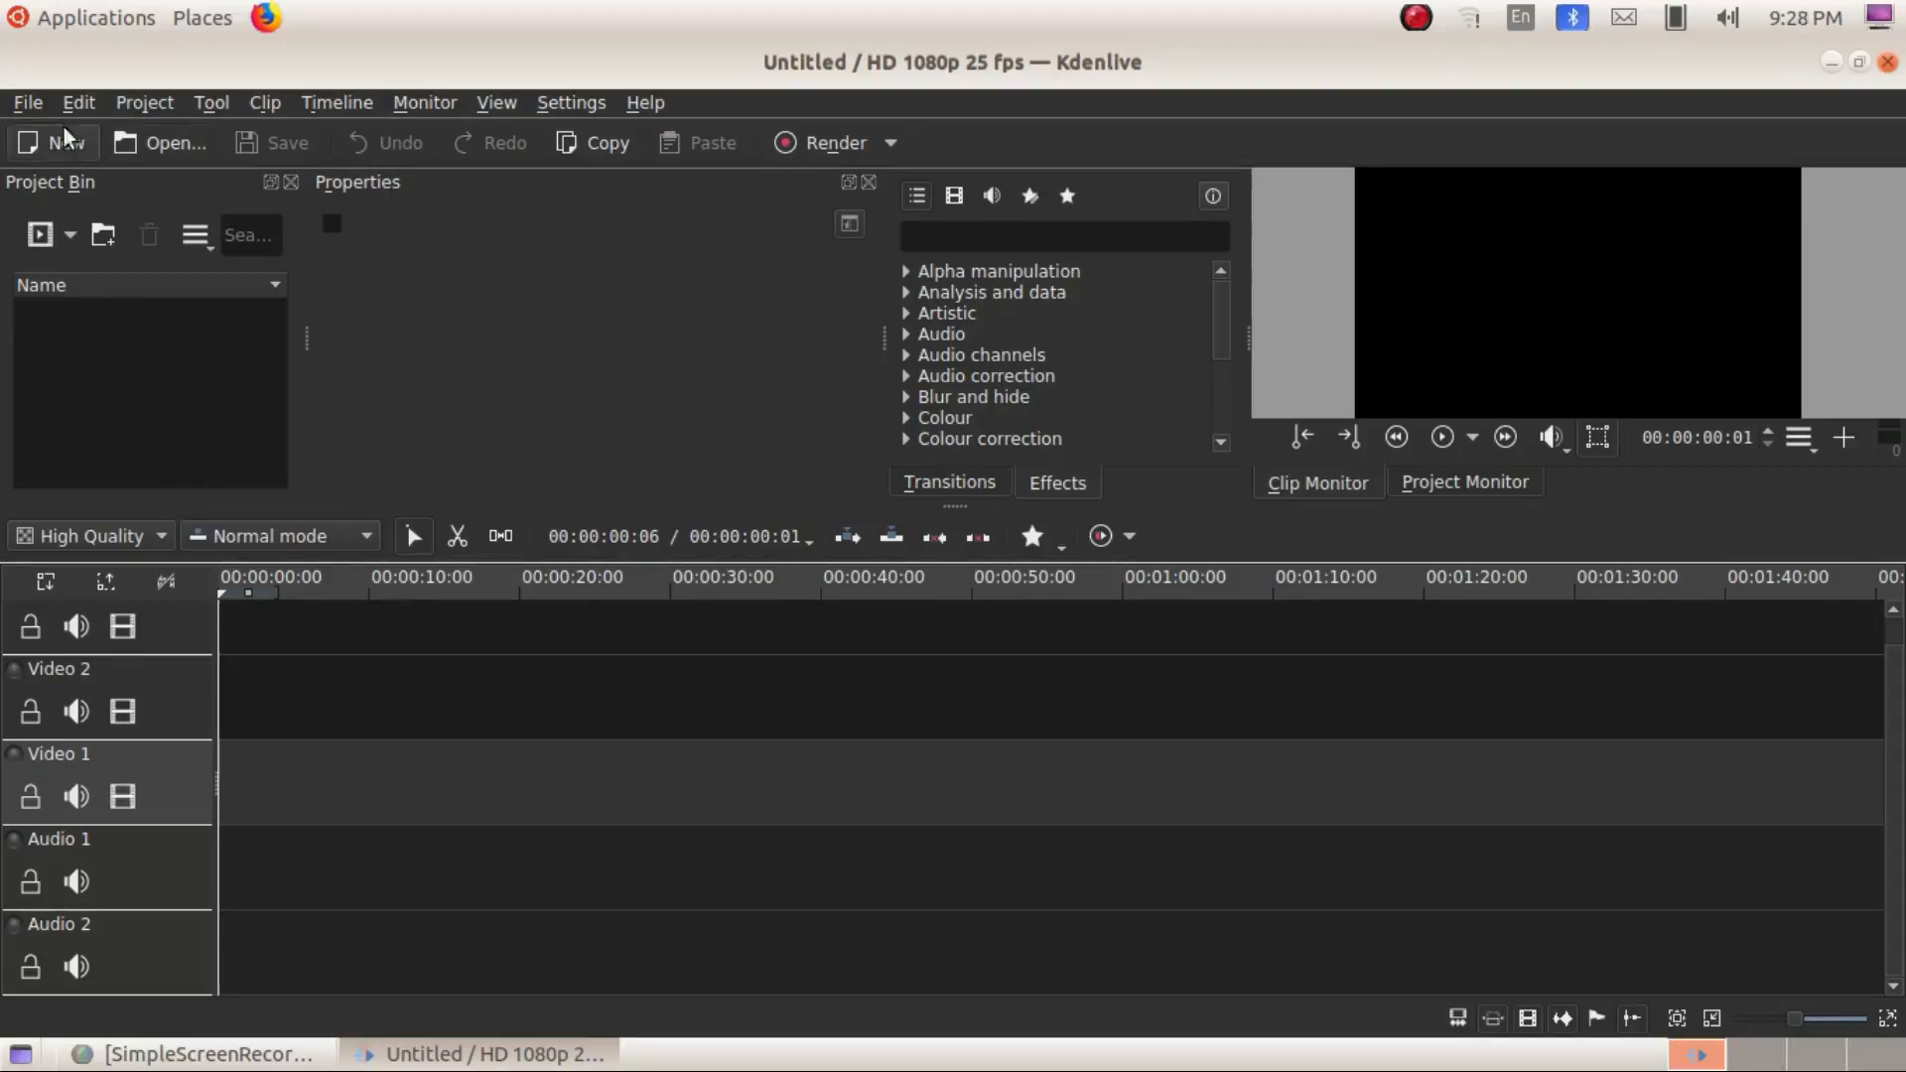
- Create a title clip for the project and place the text "welcome" on its canvas
left_click(159, 104)
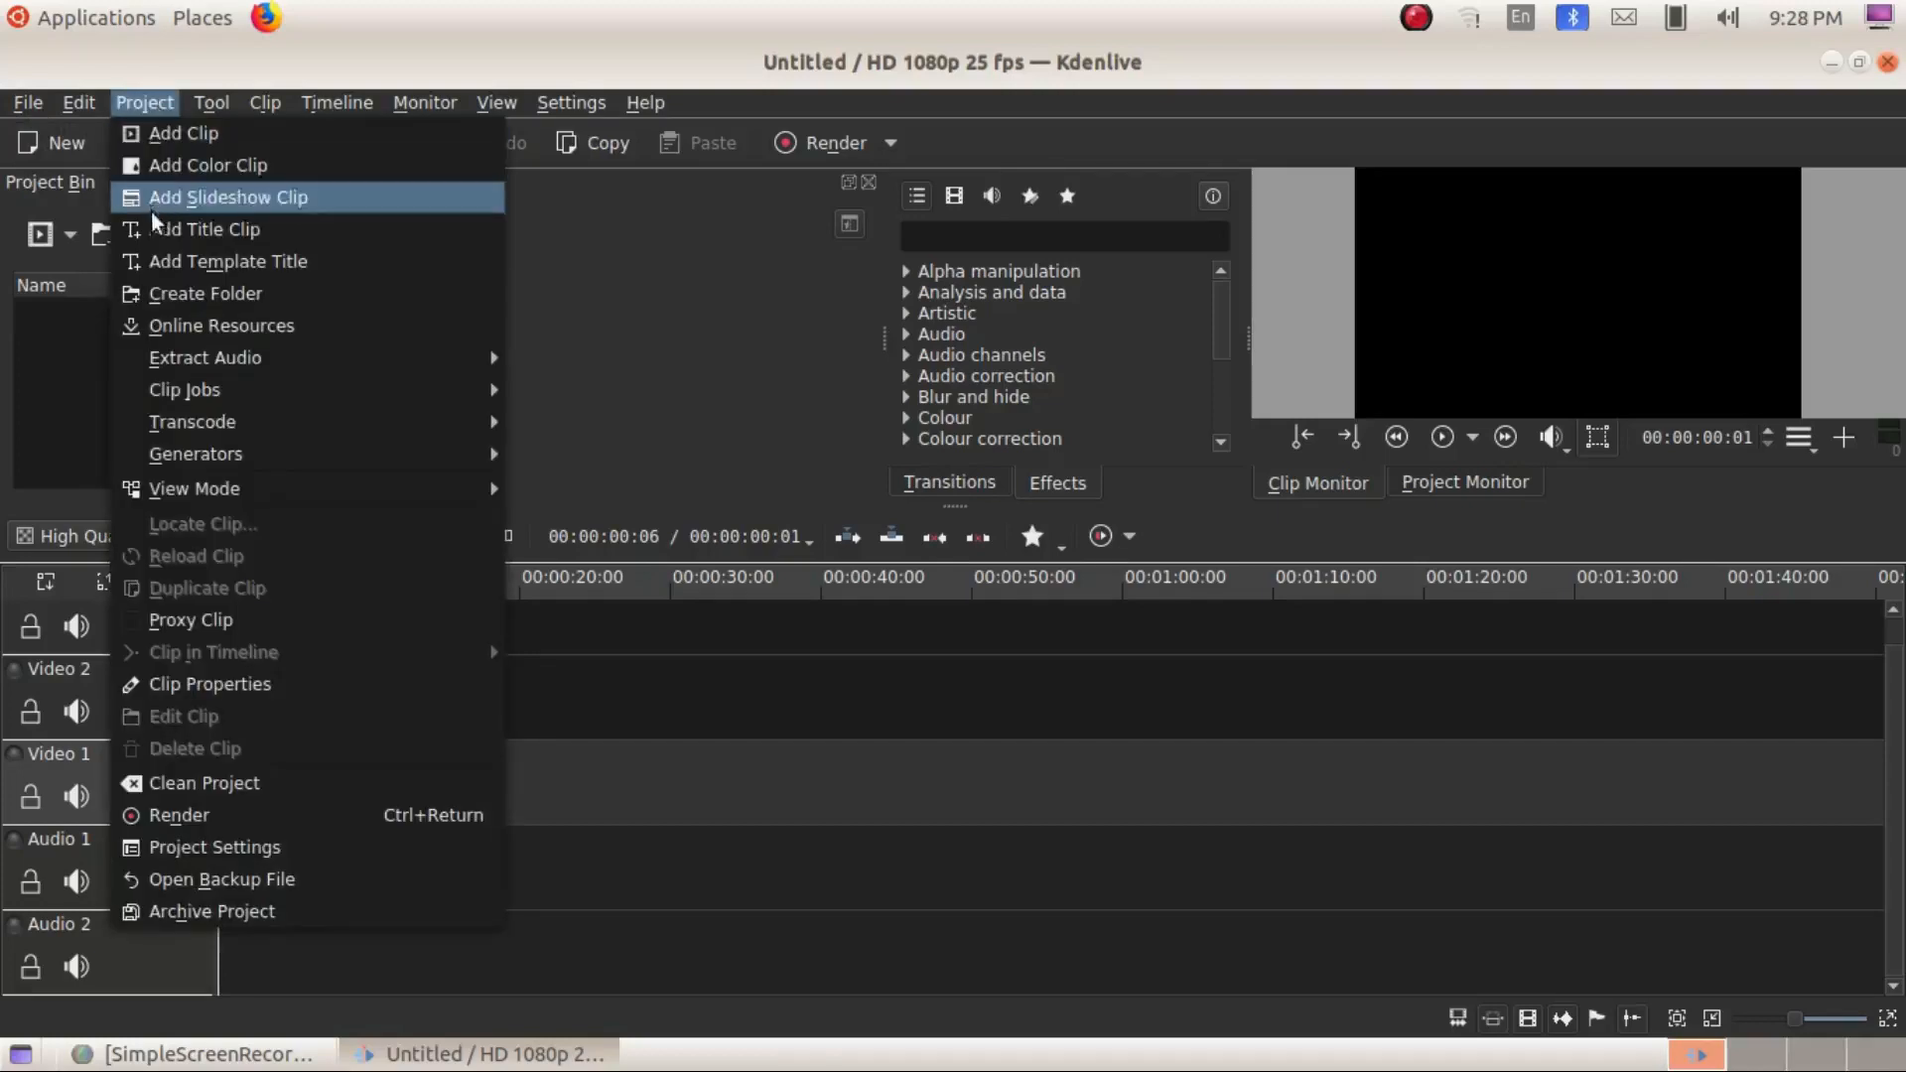
left_click(222, 228)
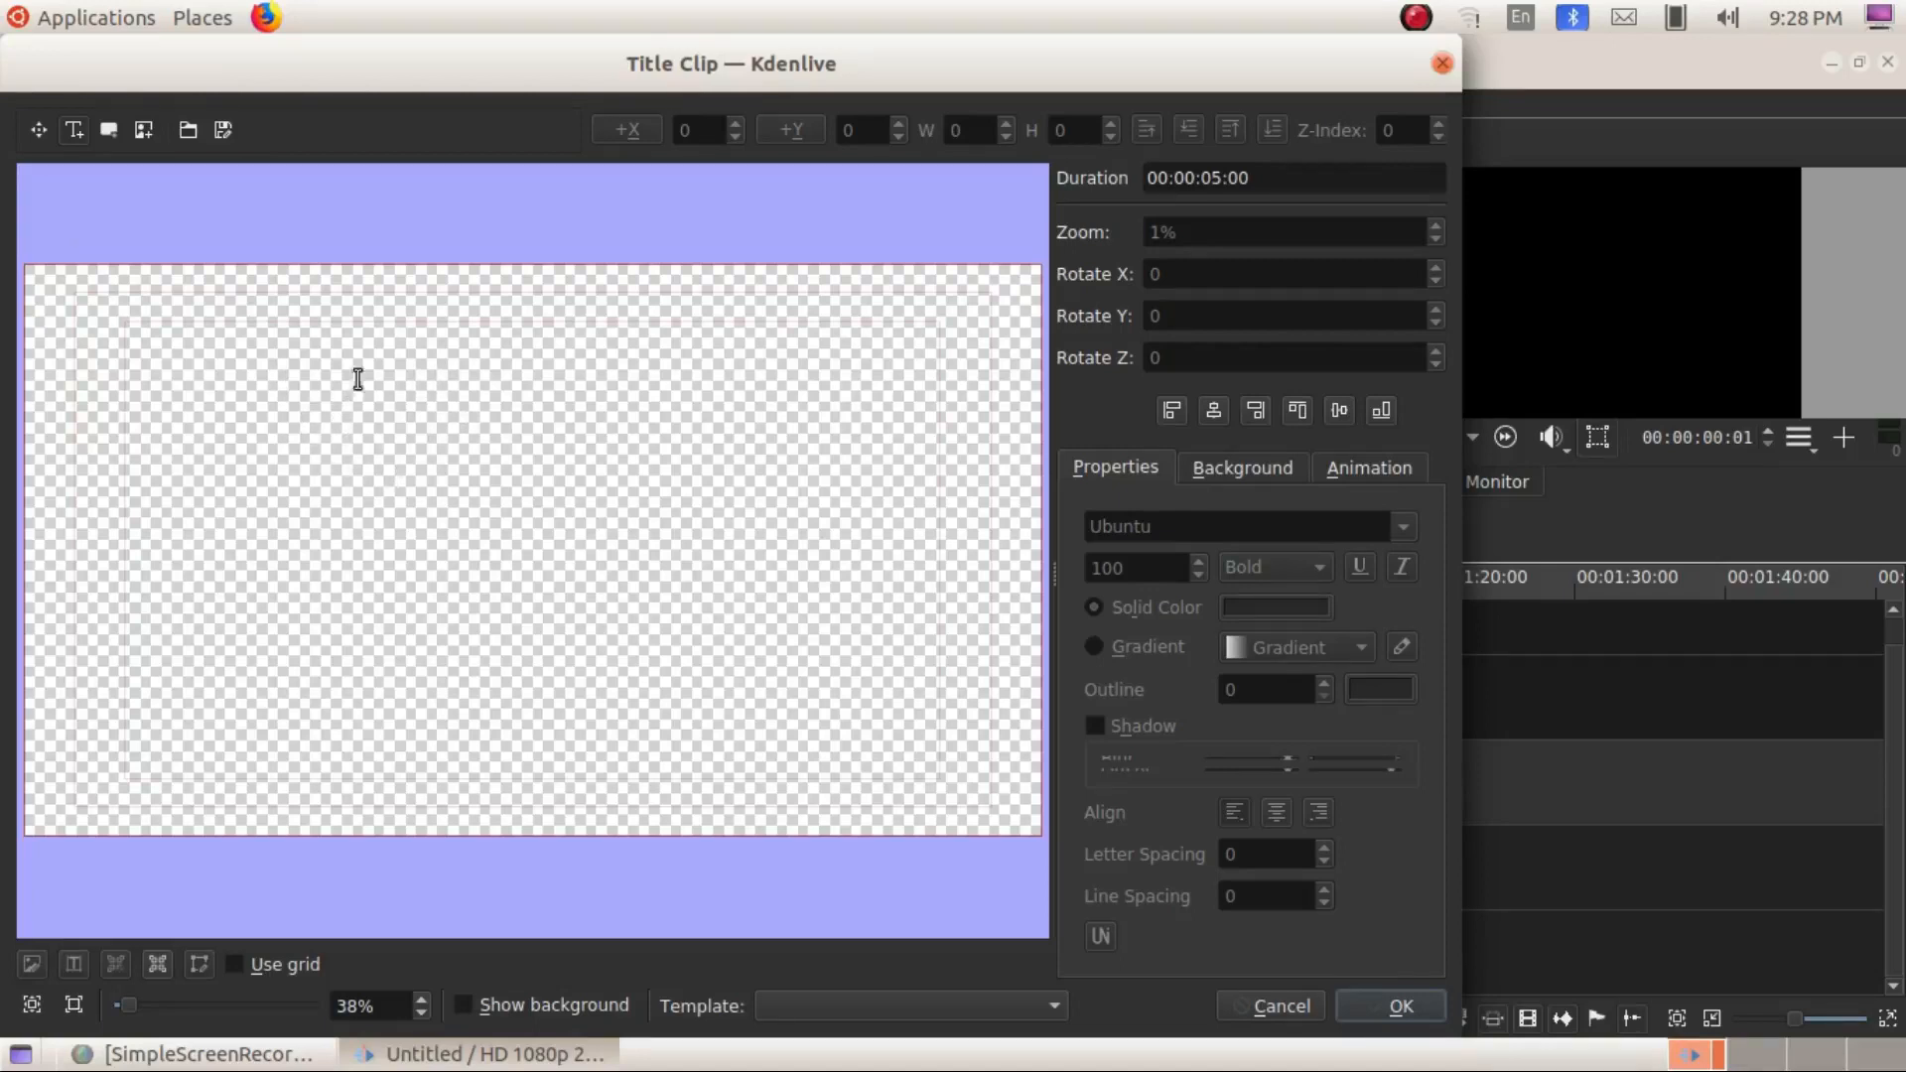
left_click(40, 133)
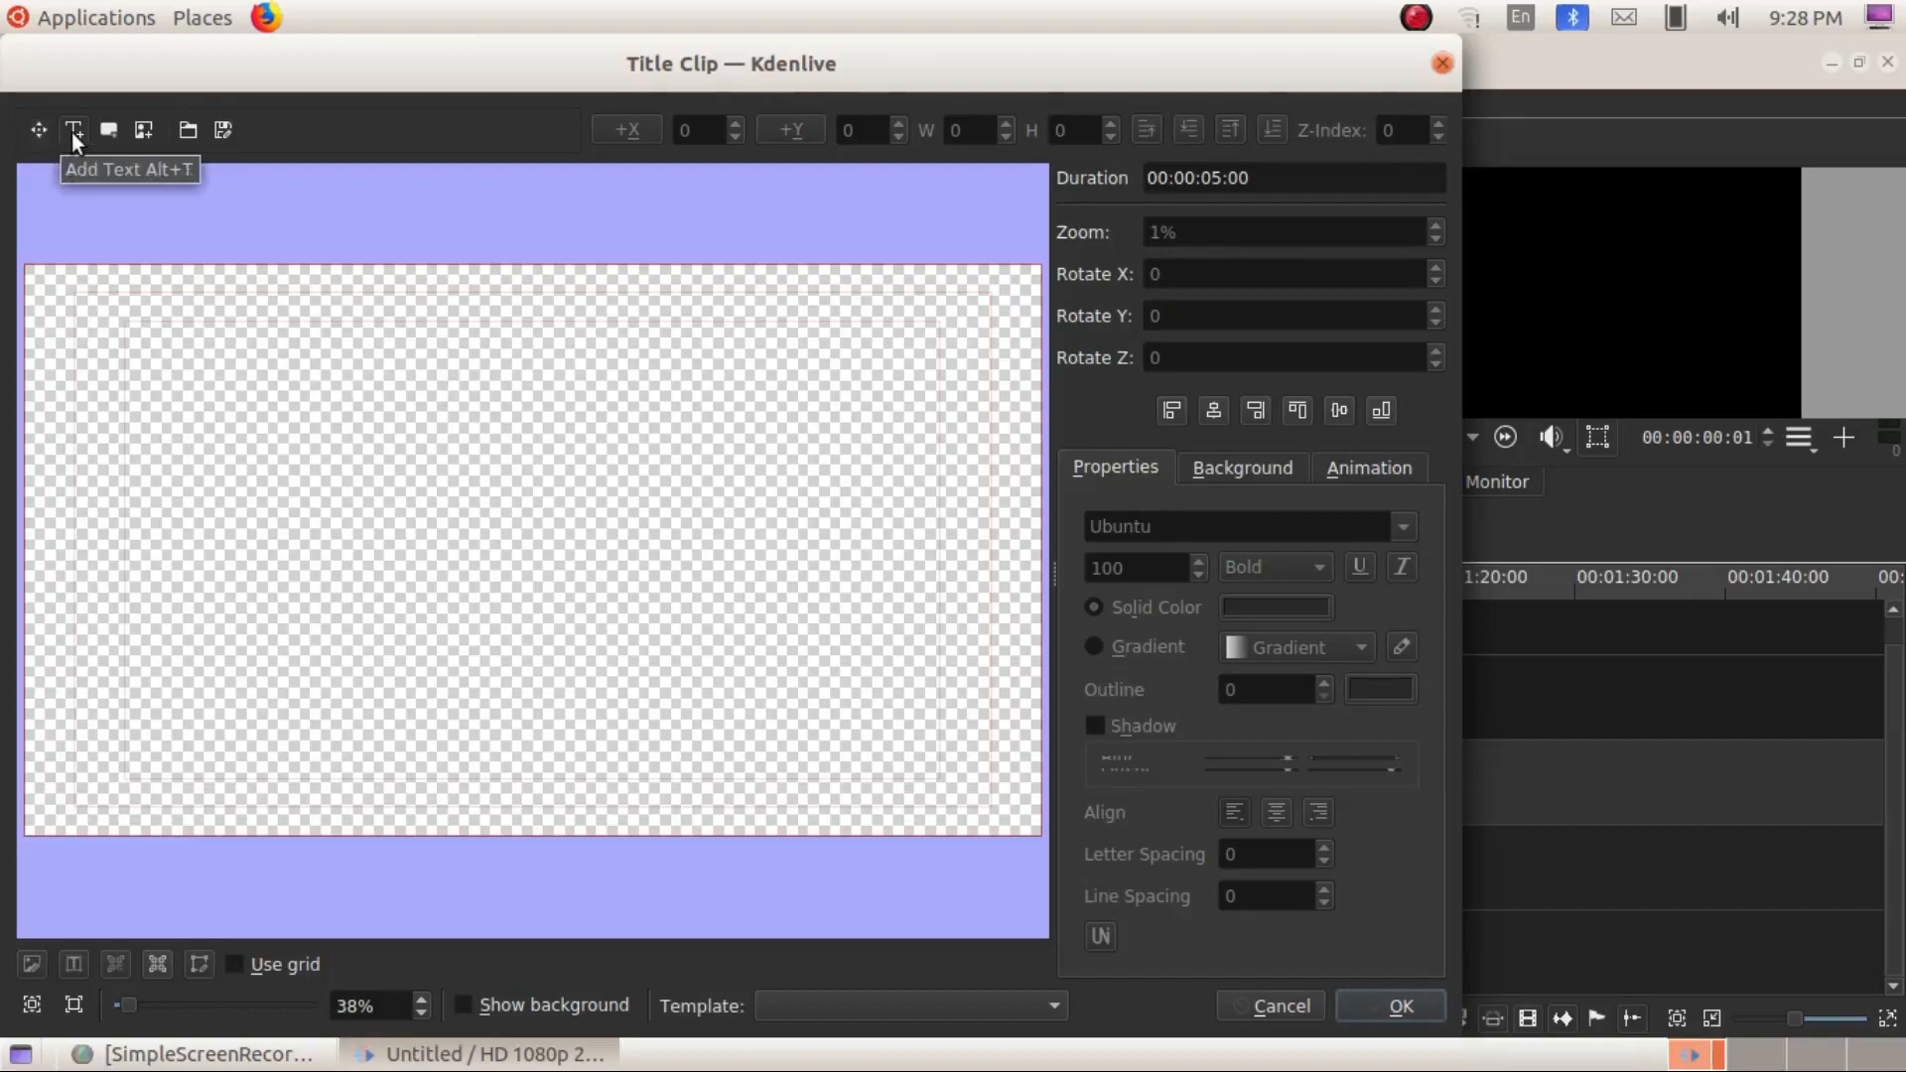
left_click(144, 133)
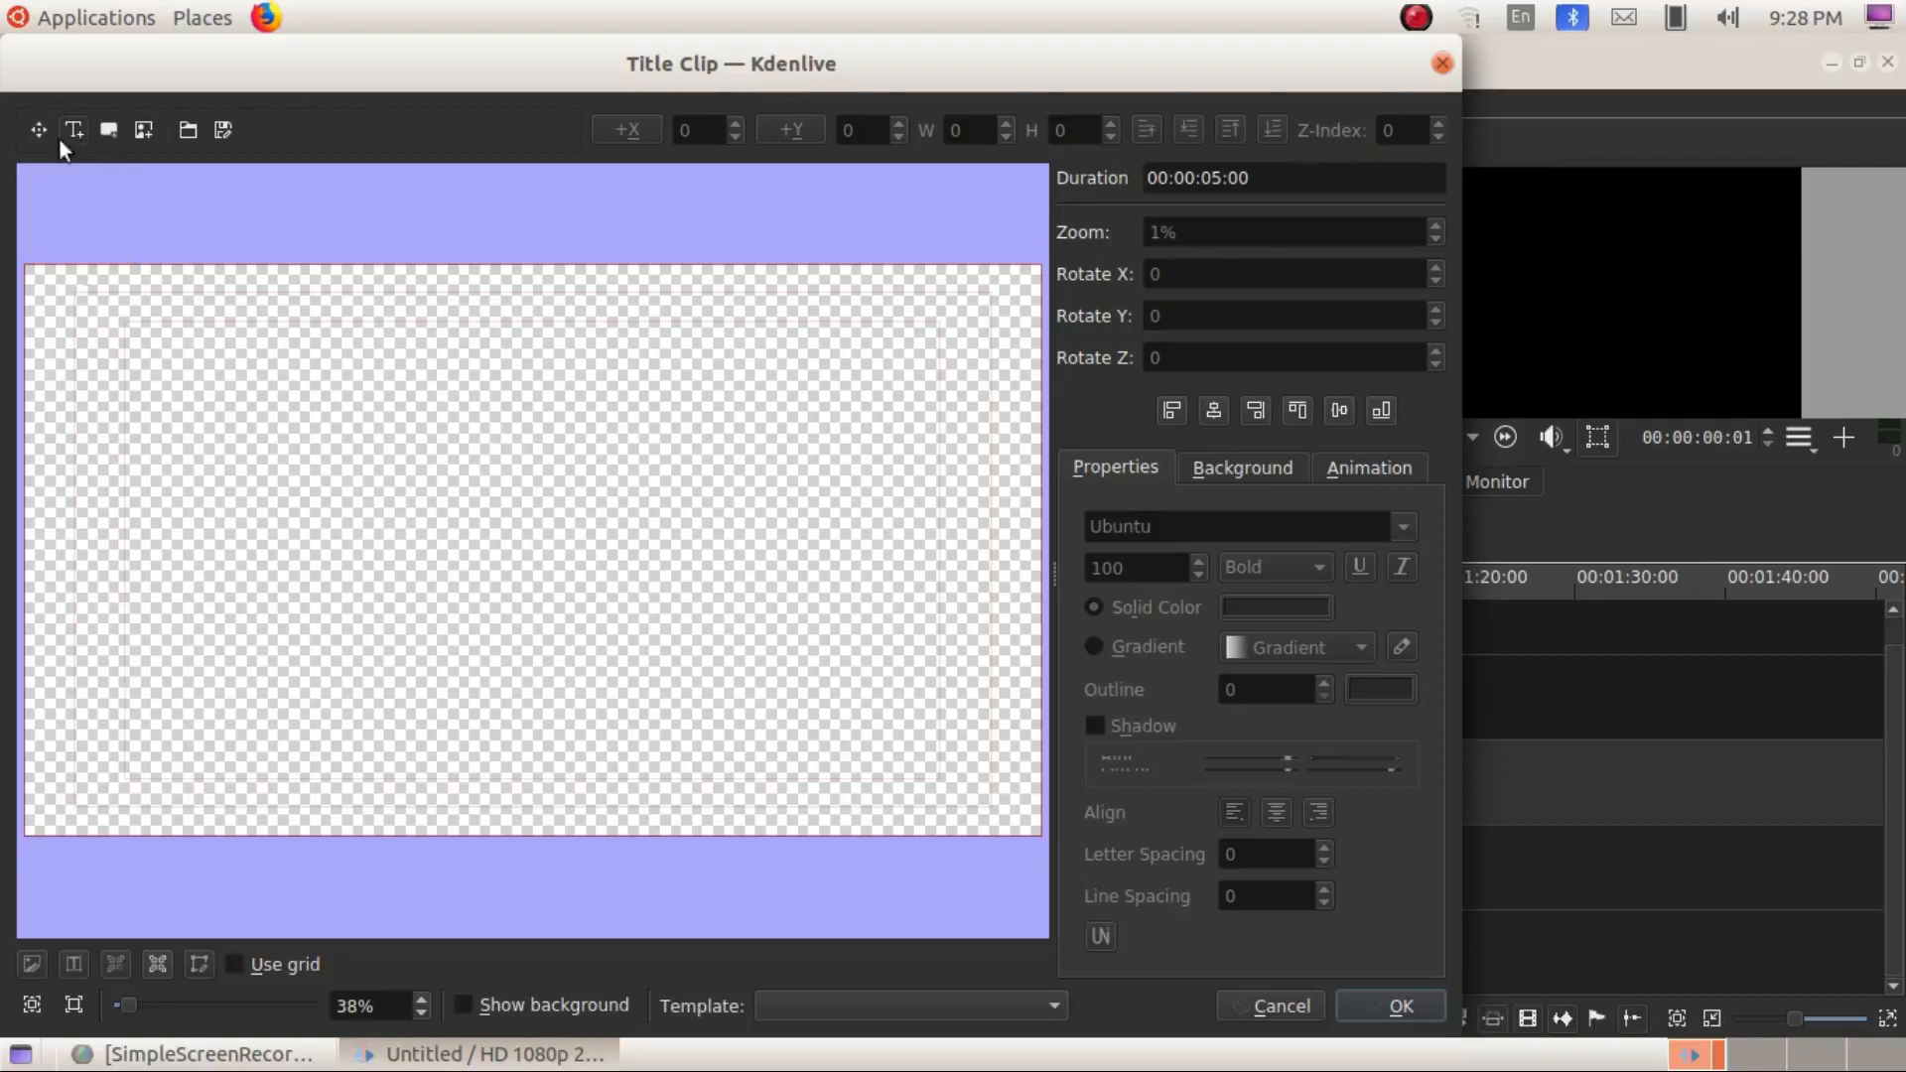
left_click(334, 450)
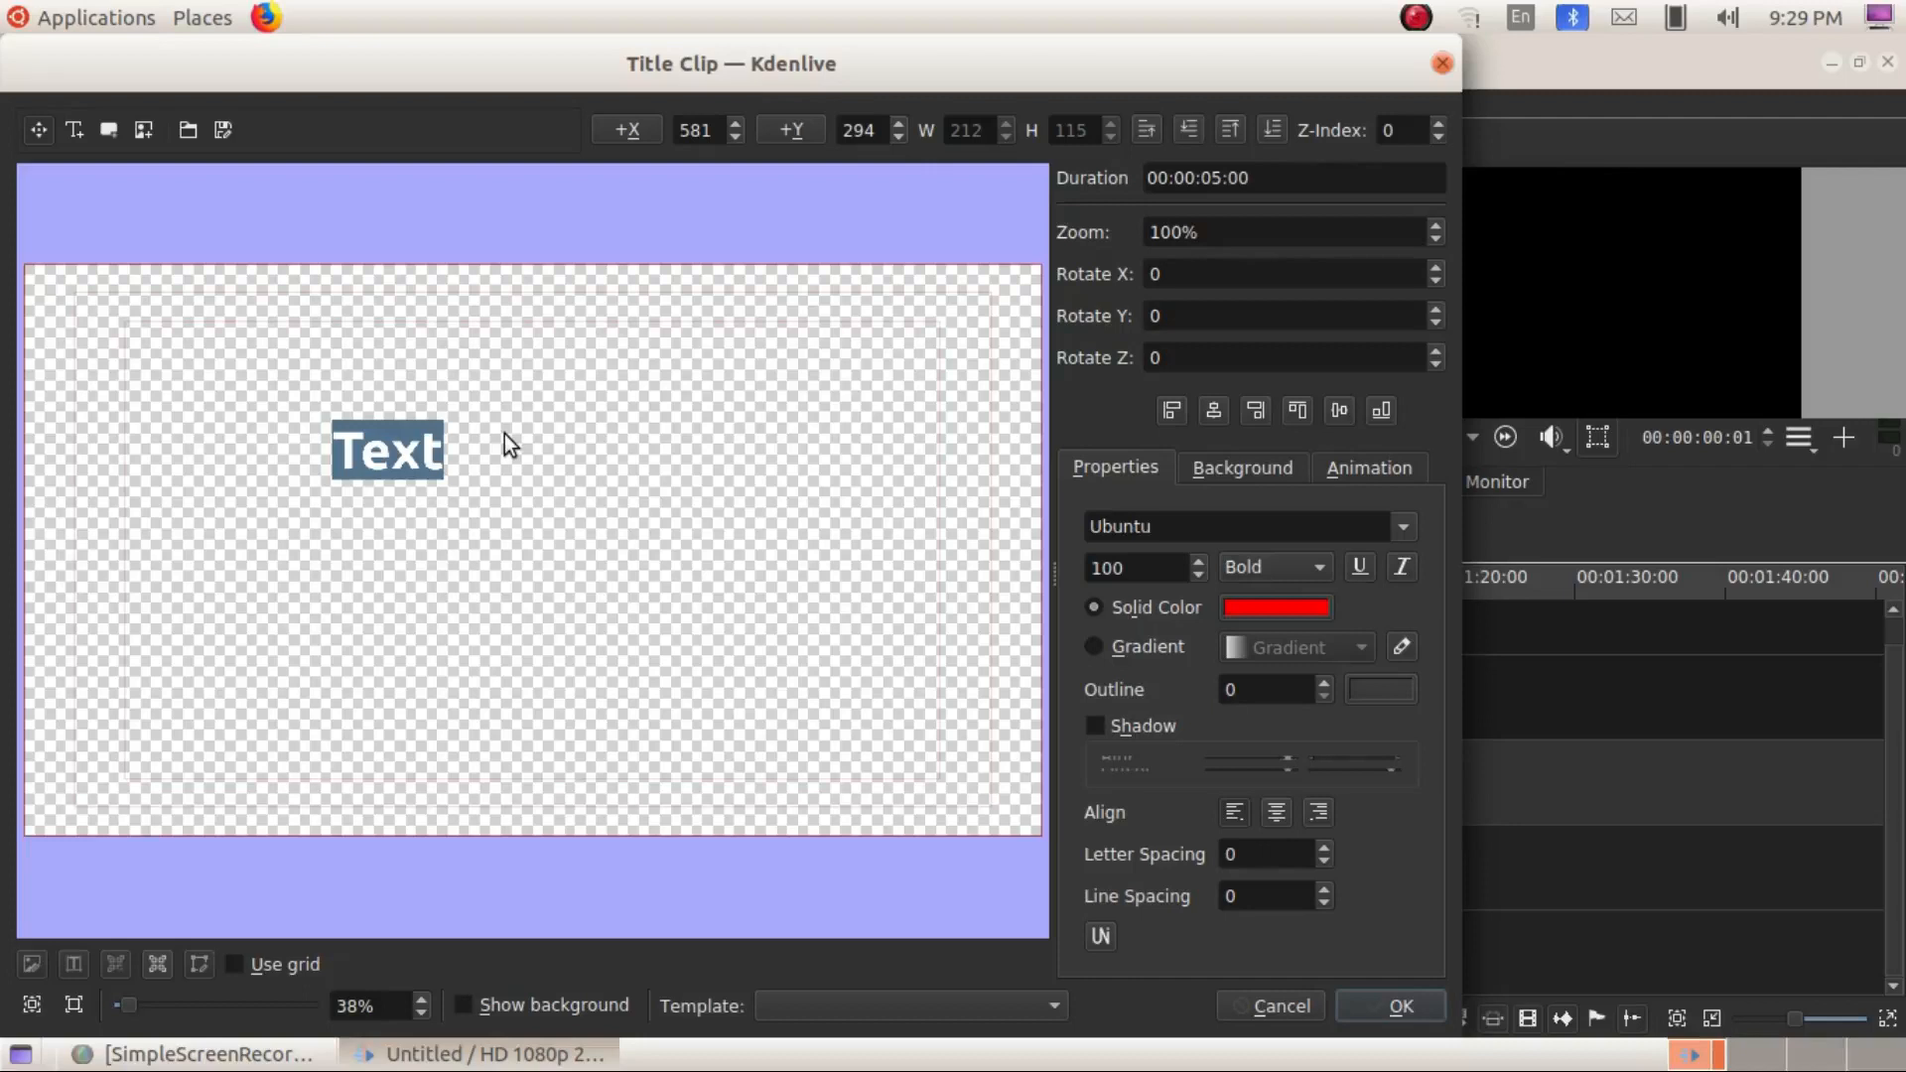
key("BackSpace")
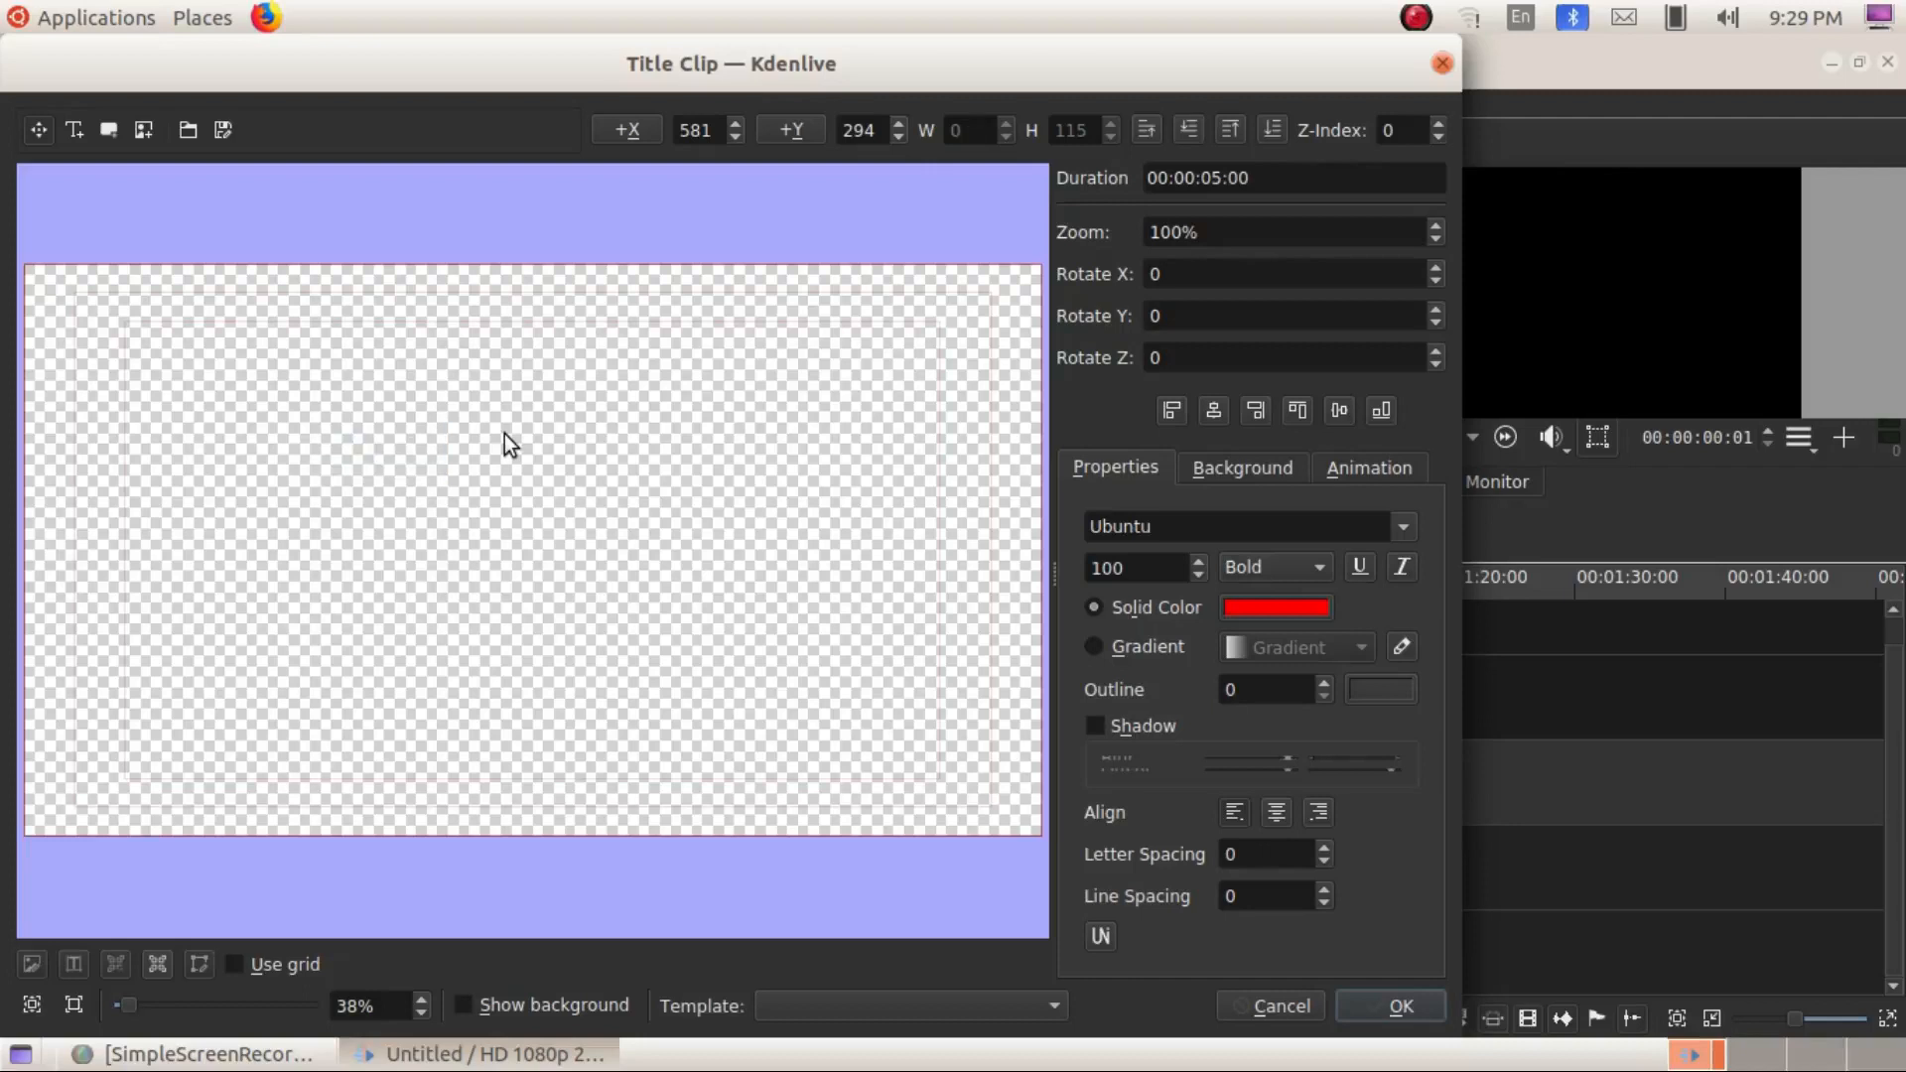
type("we")
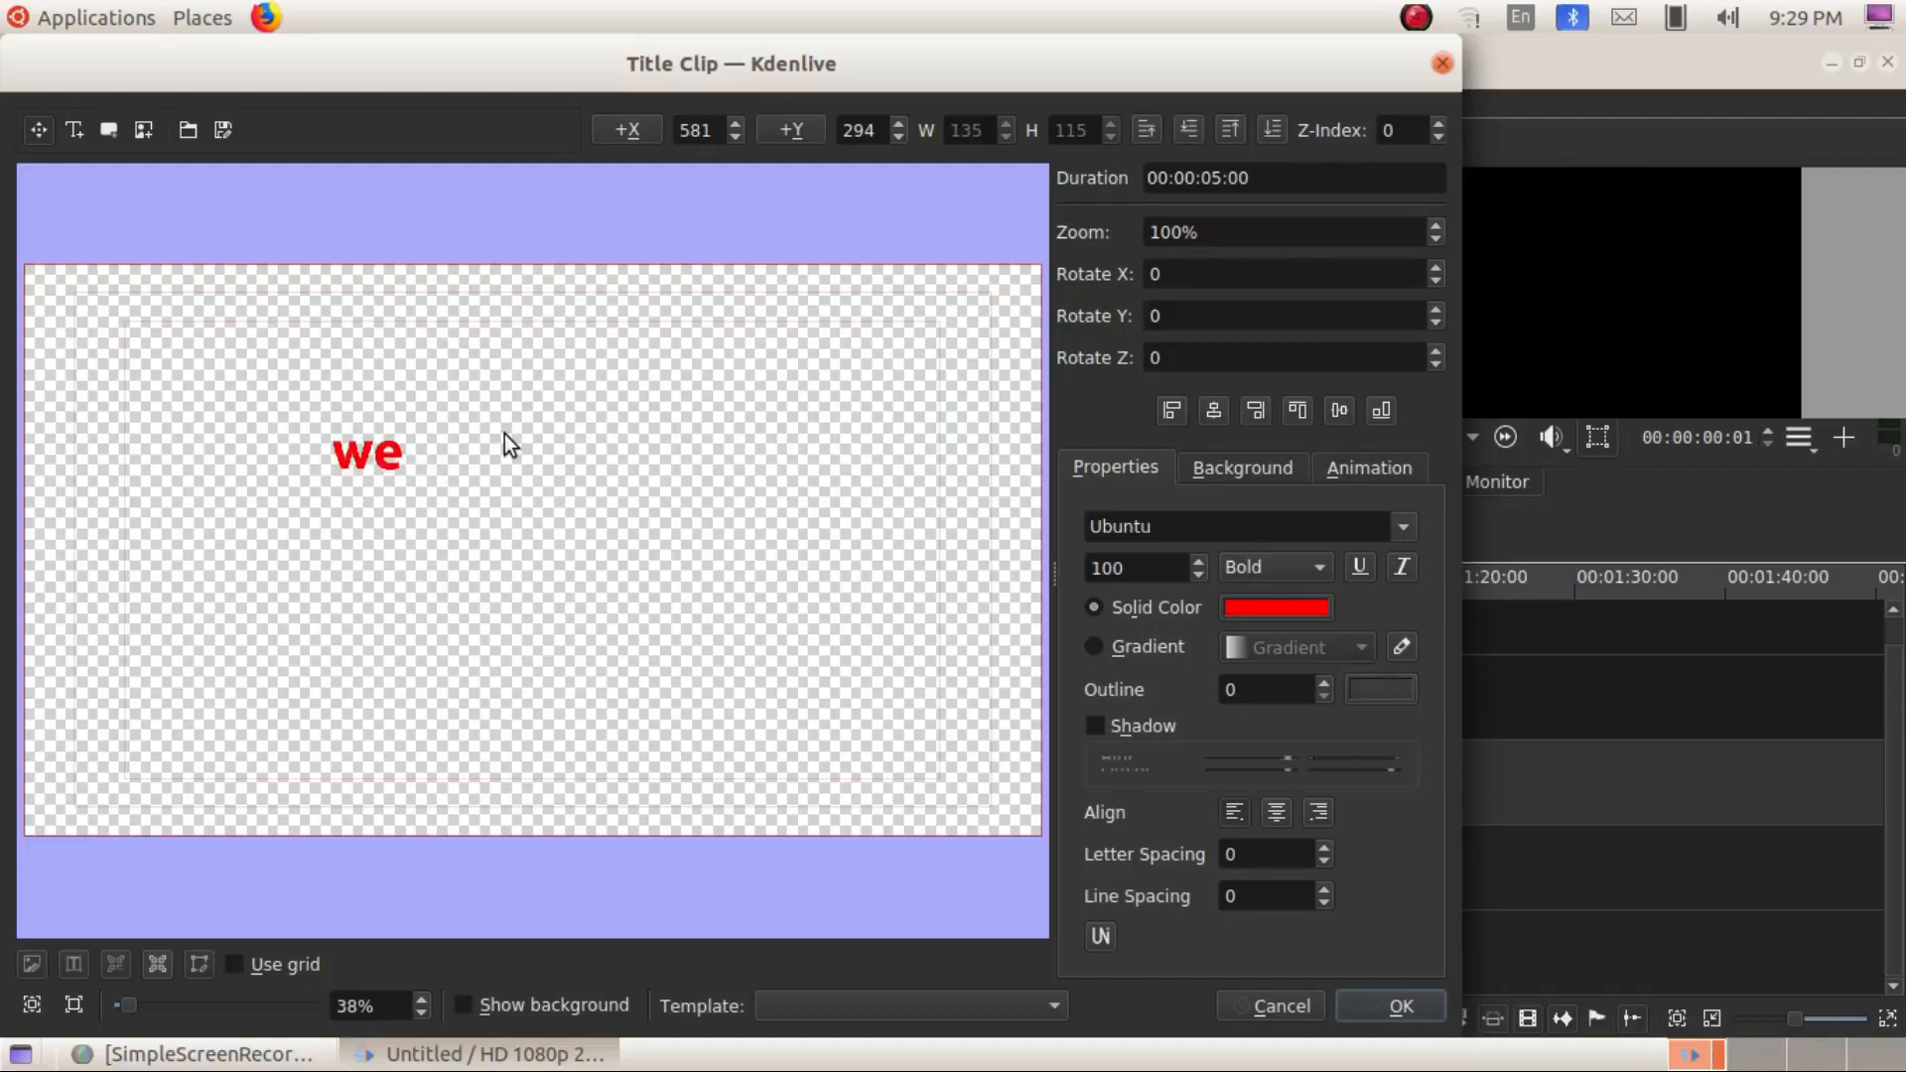
type("lcome")
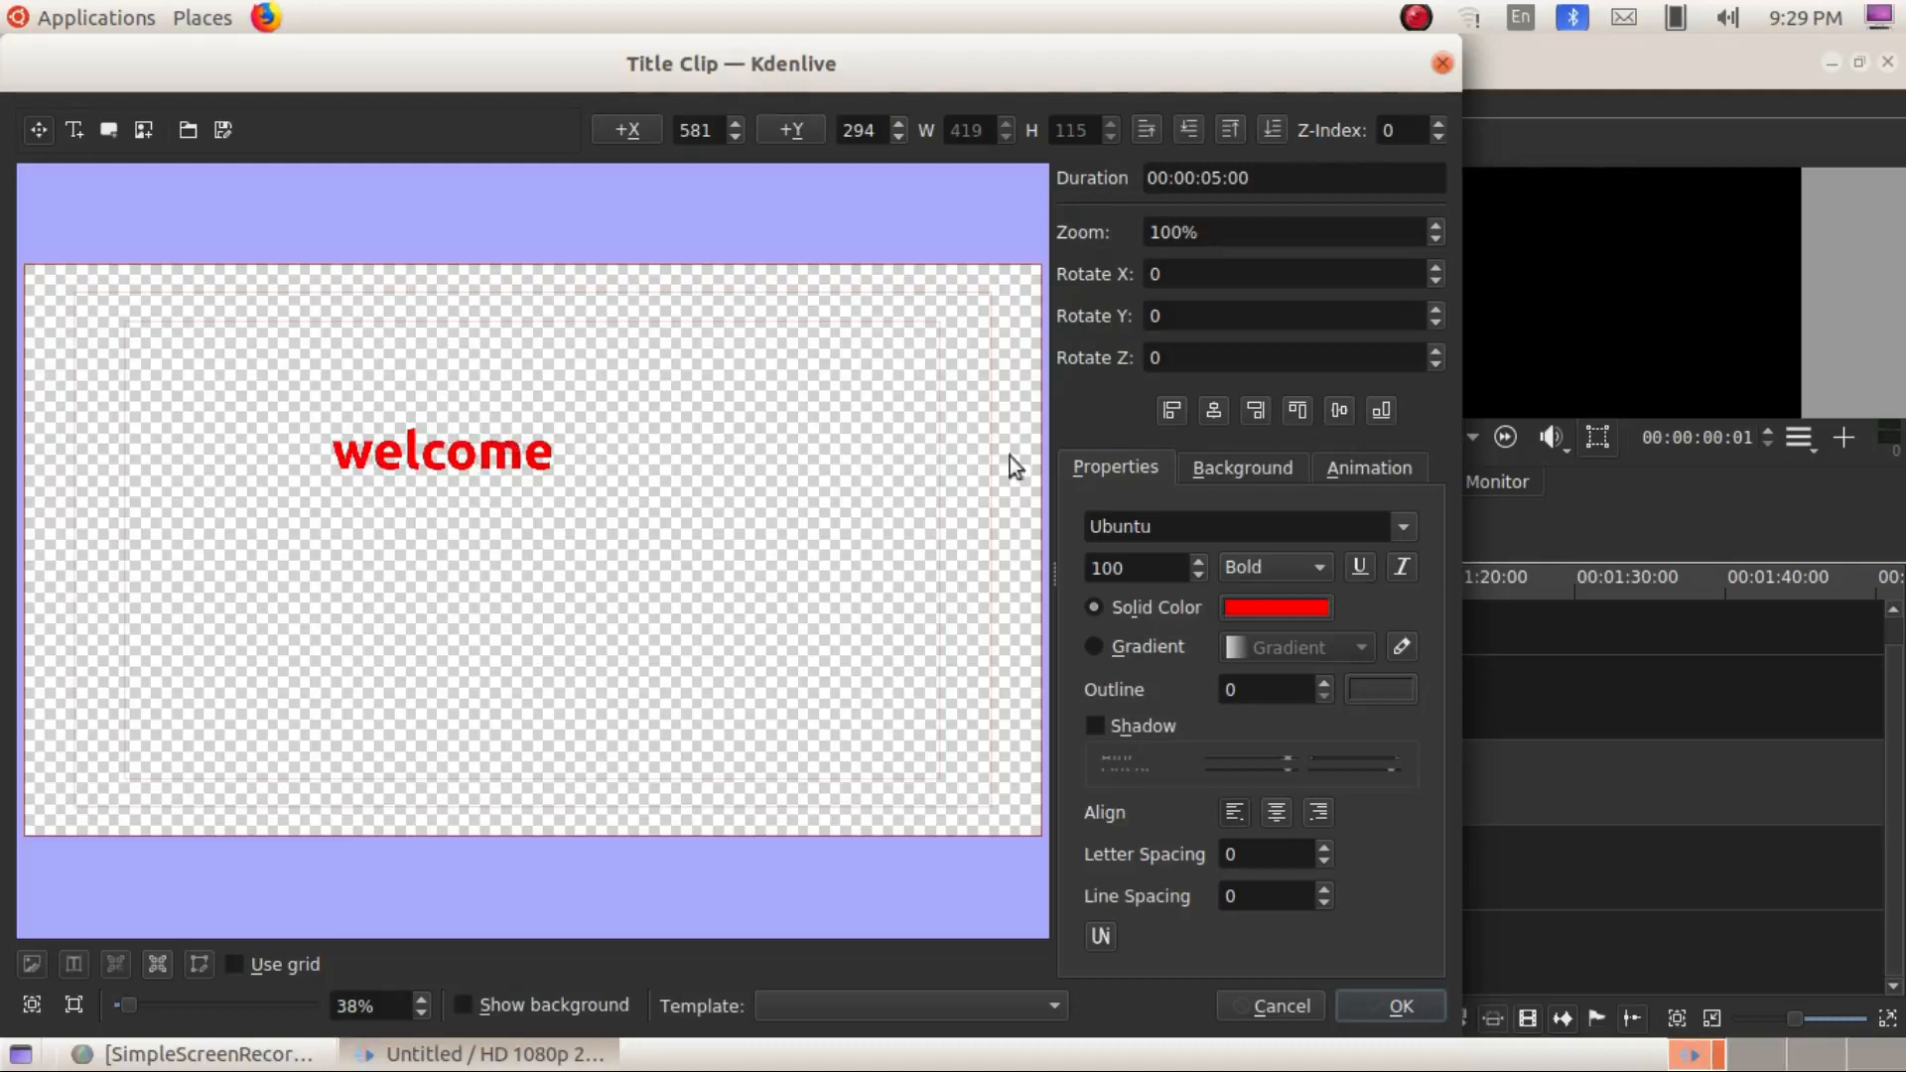
- Set the solid colour of the "welcome" text to blue, #0509ff
left_click(1275, 606)
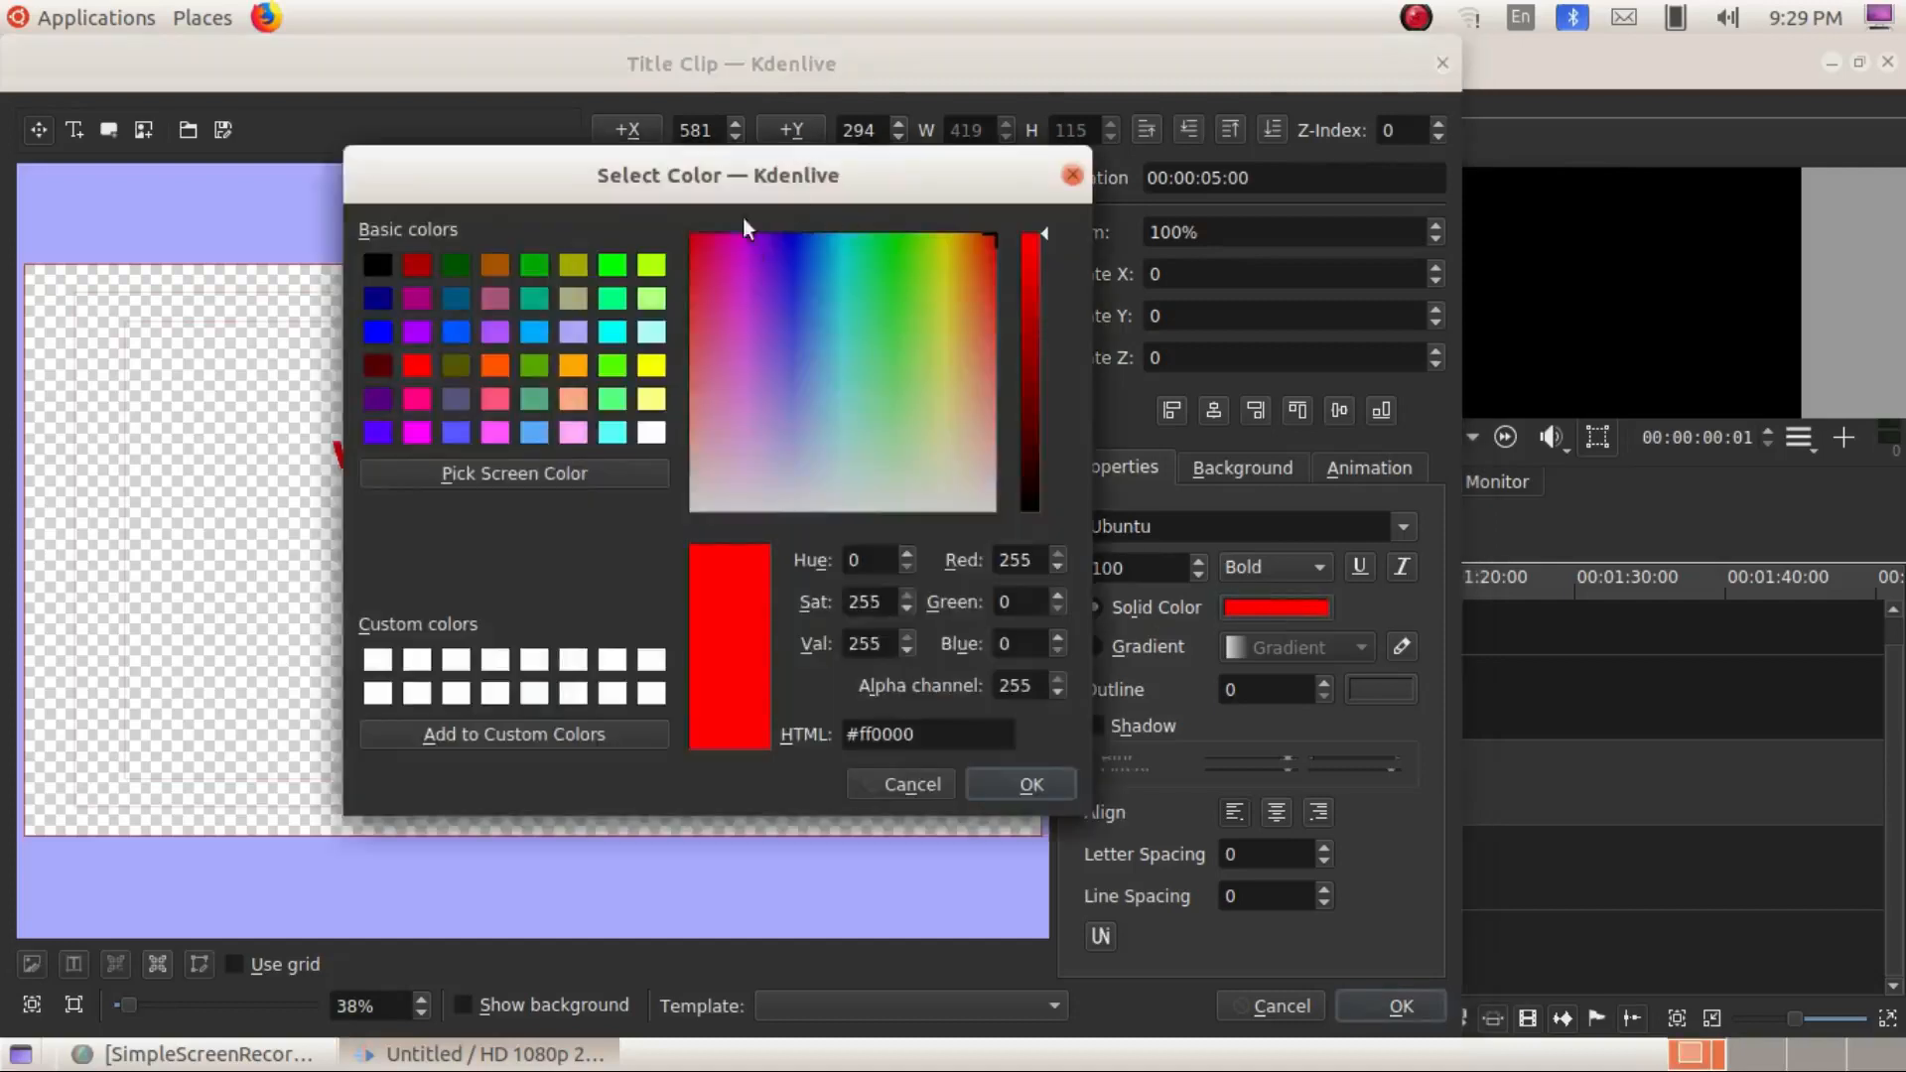
left_click(792, 240)
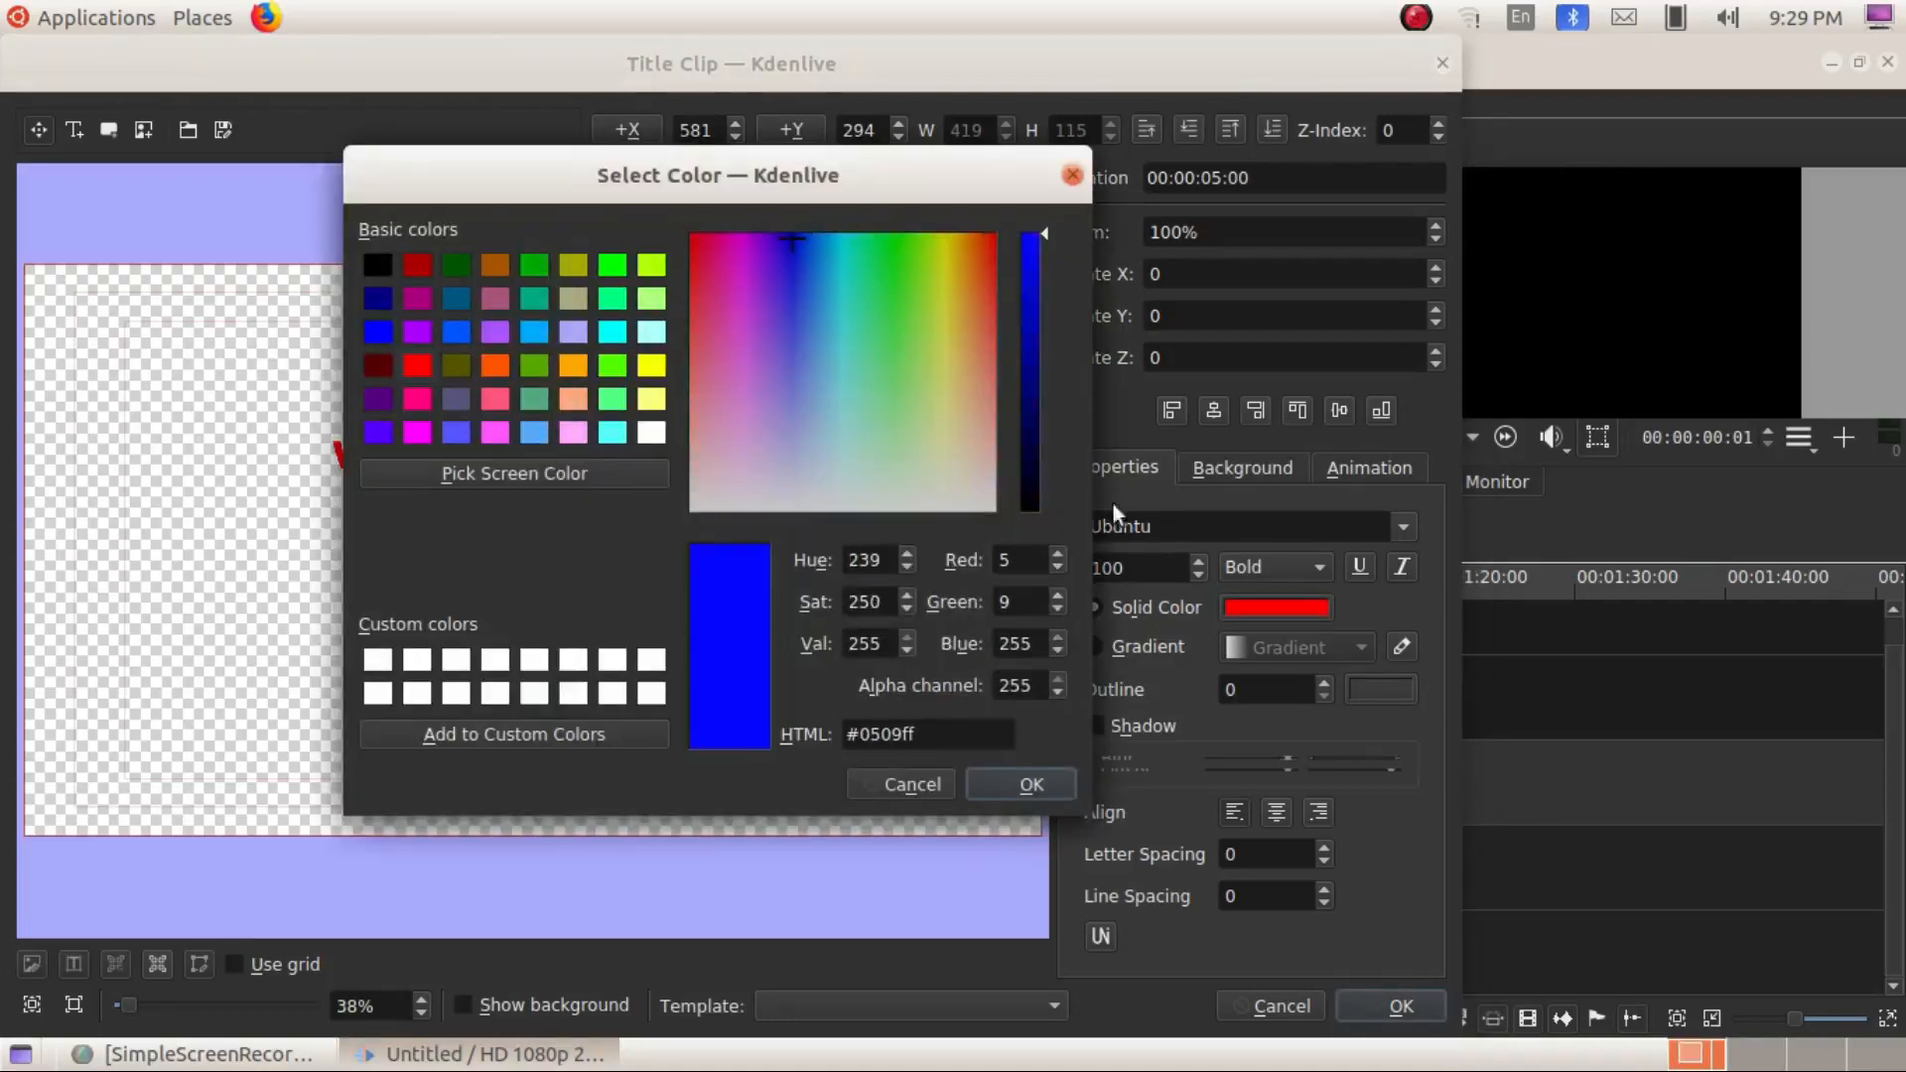
left_click(1023, 783)
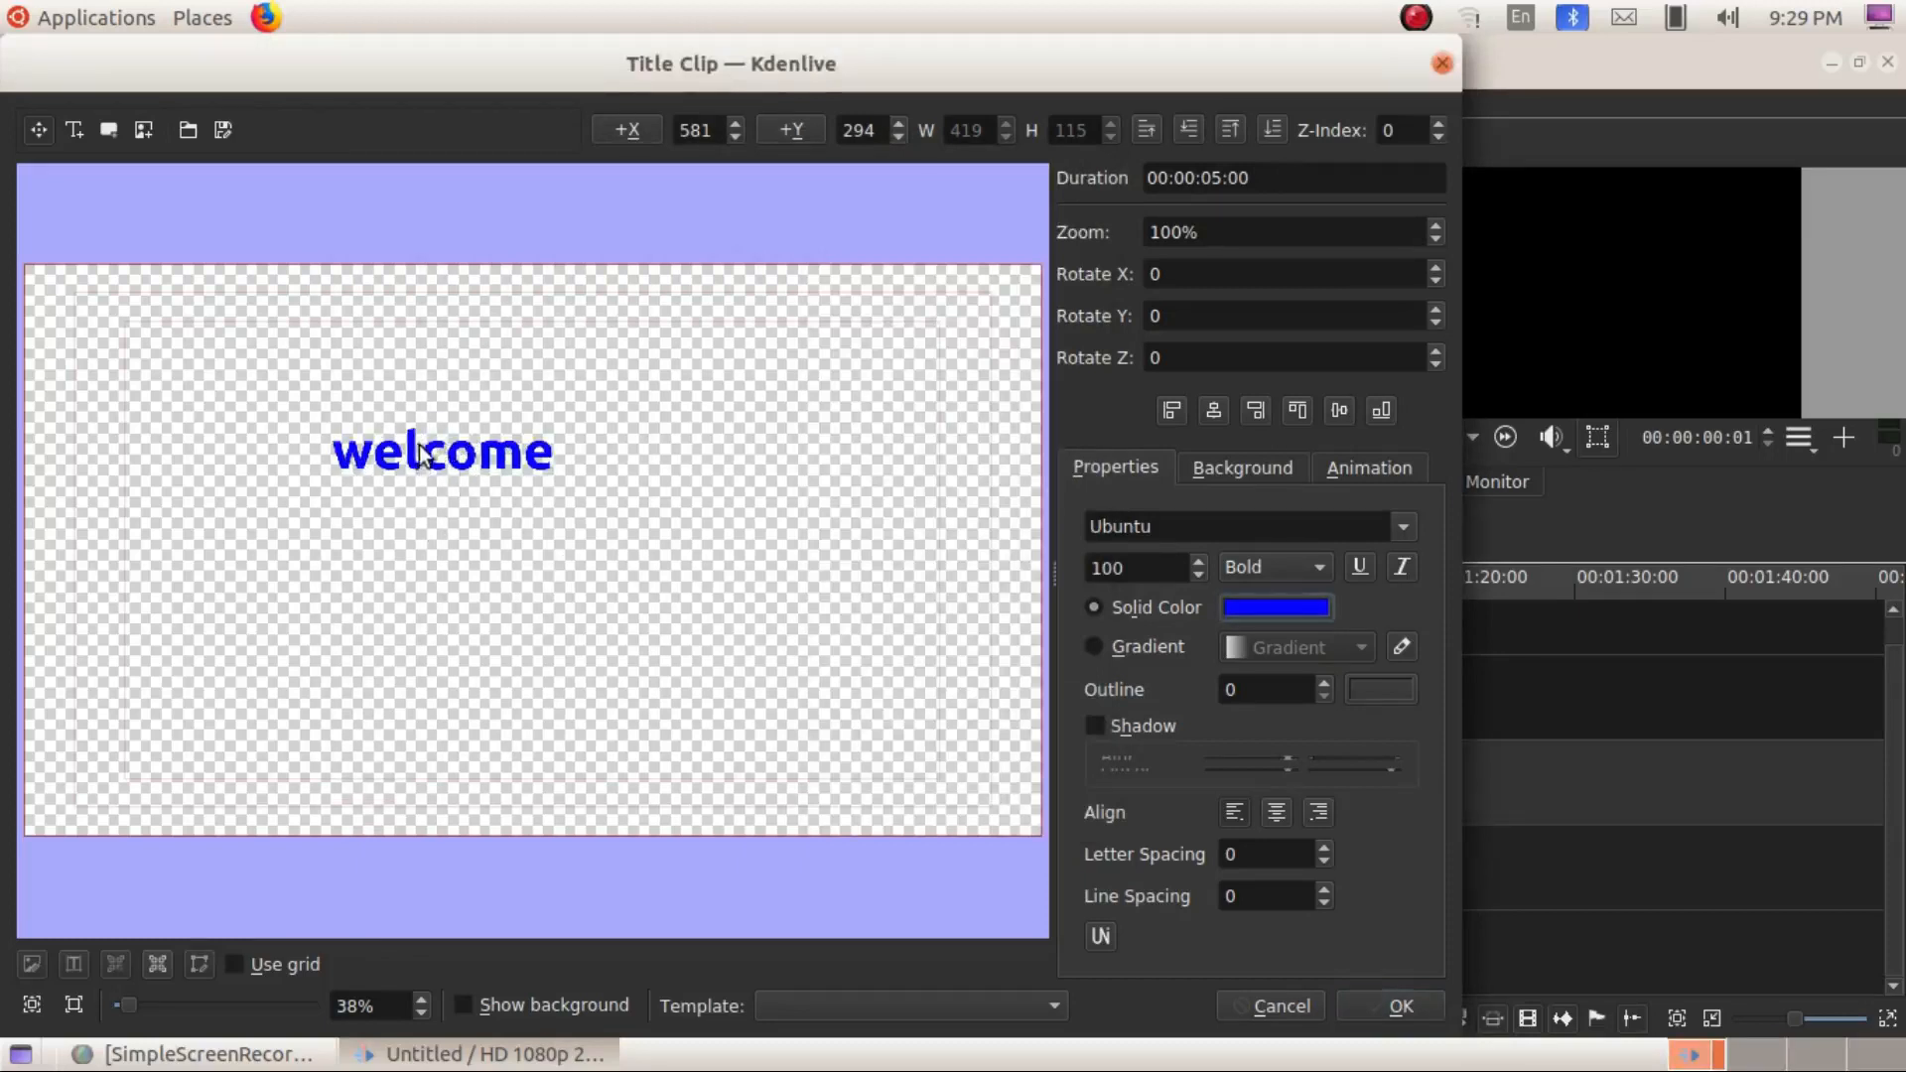
- Move the "welcome" text towards the middle of the canvas, to about X 689, Y 415
left_click_drag(418, 454, 534, 508)
left_click(254, 212)
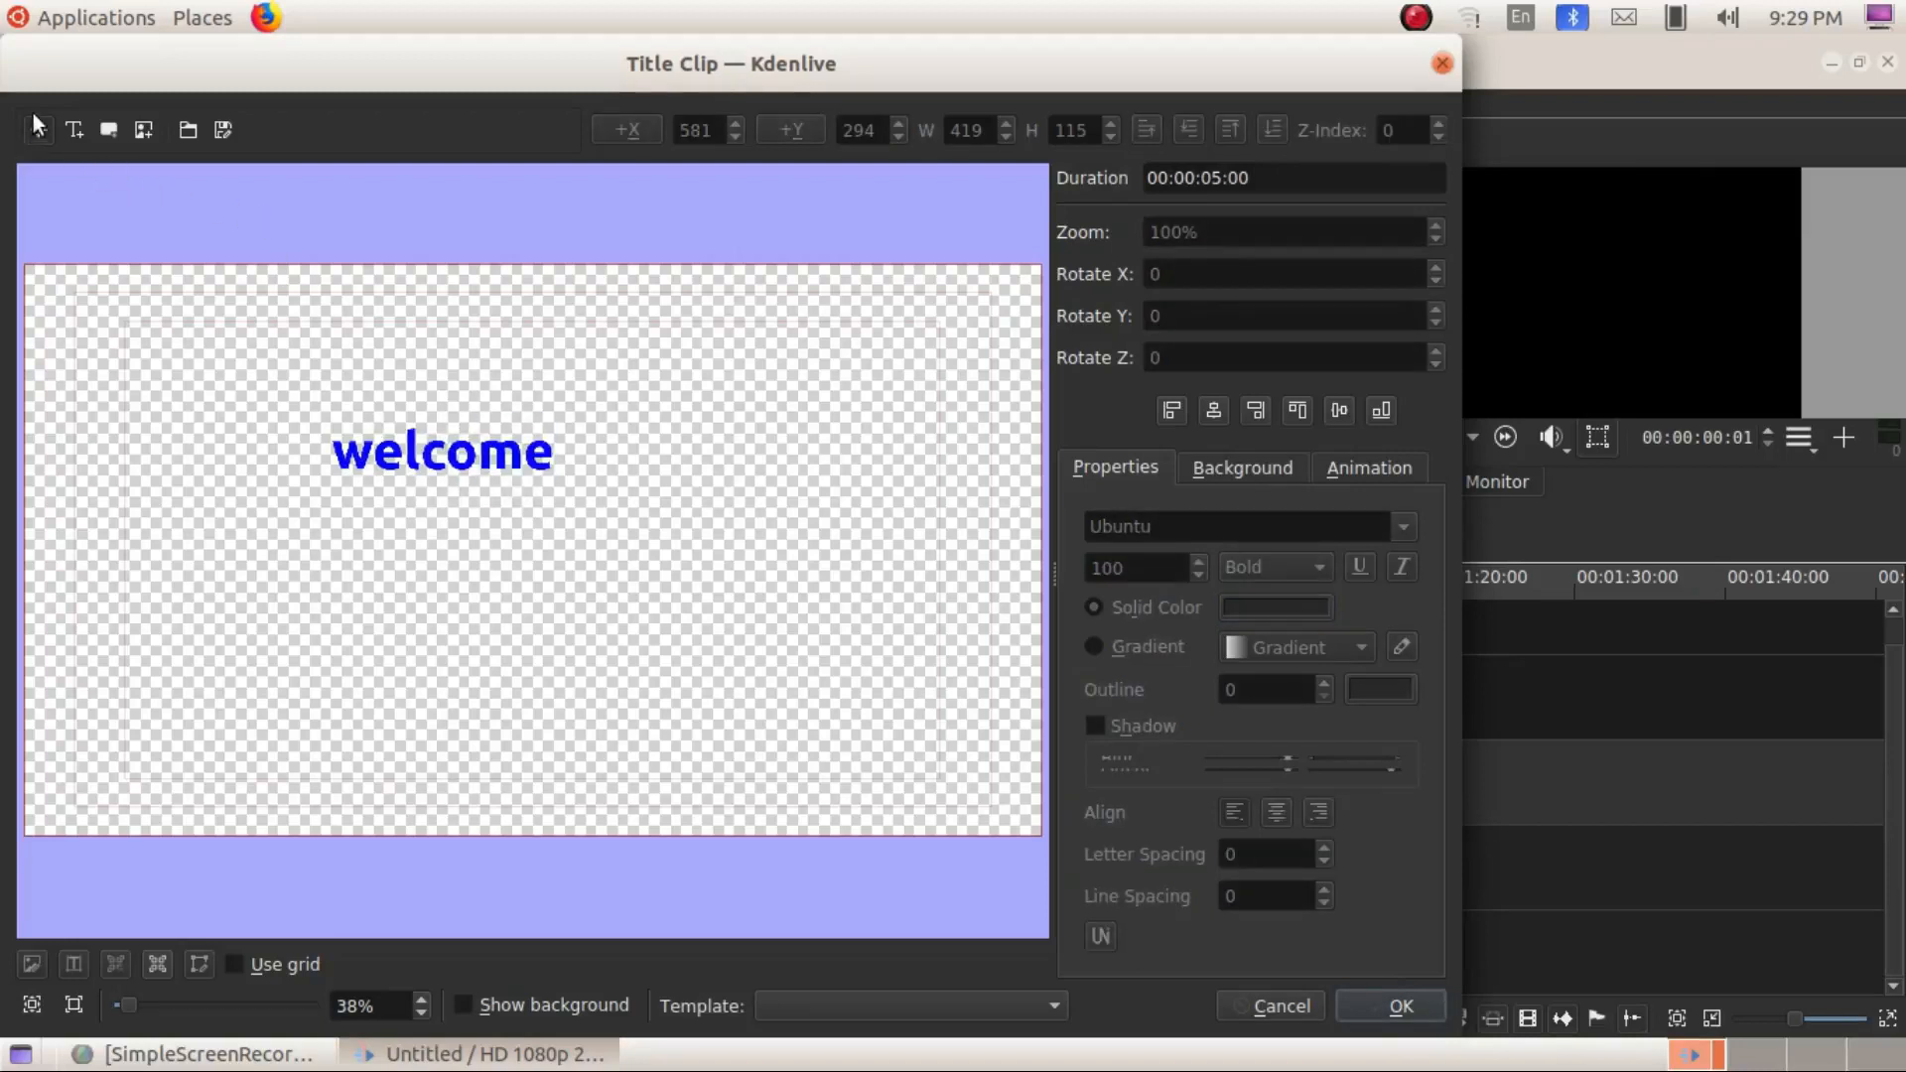
left_click_drag(431, 460, 486, 518)
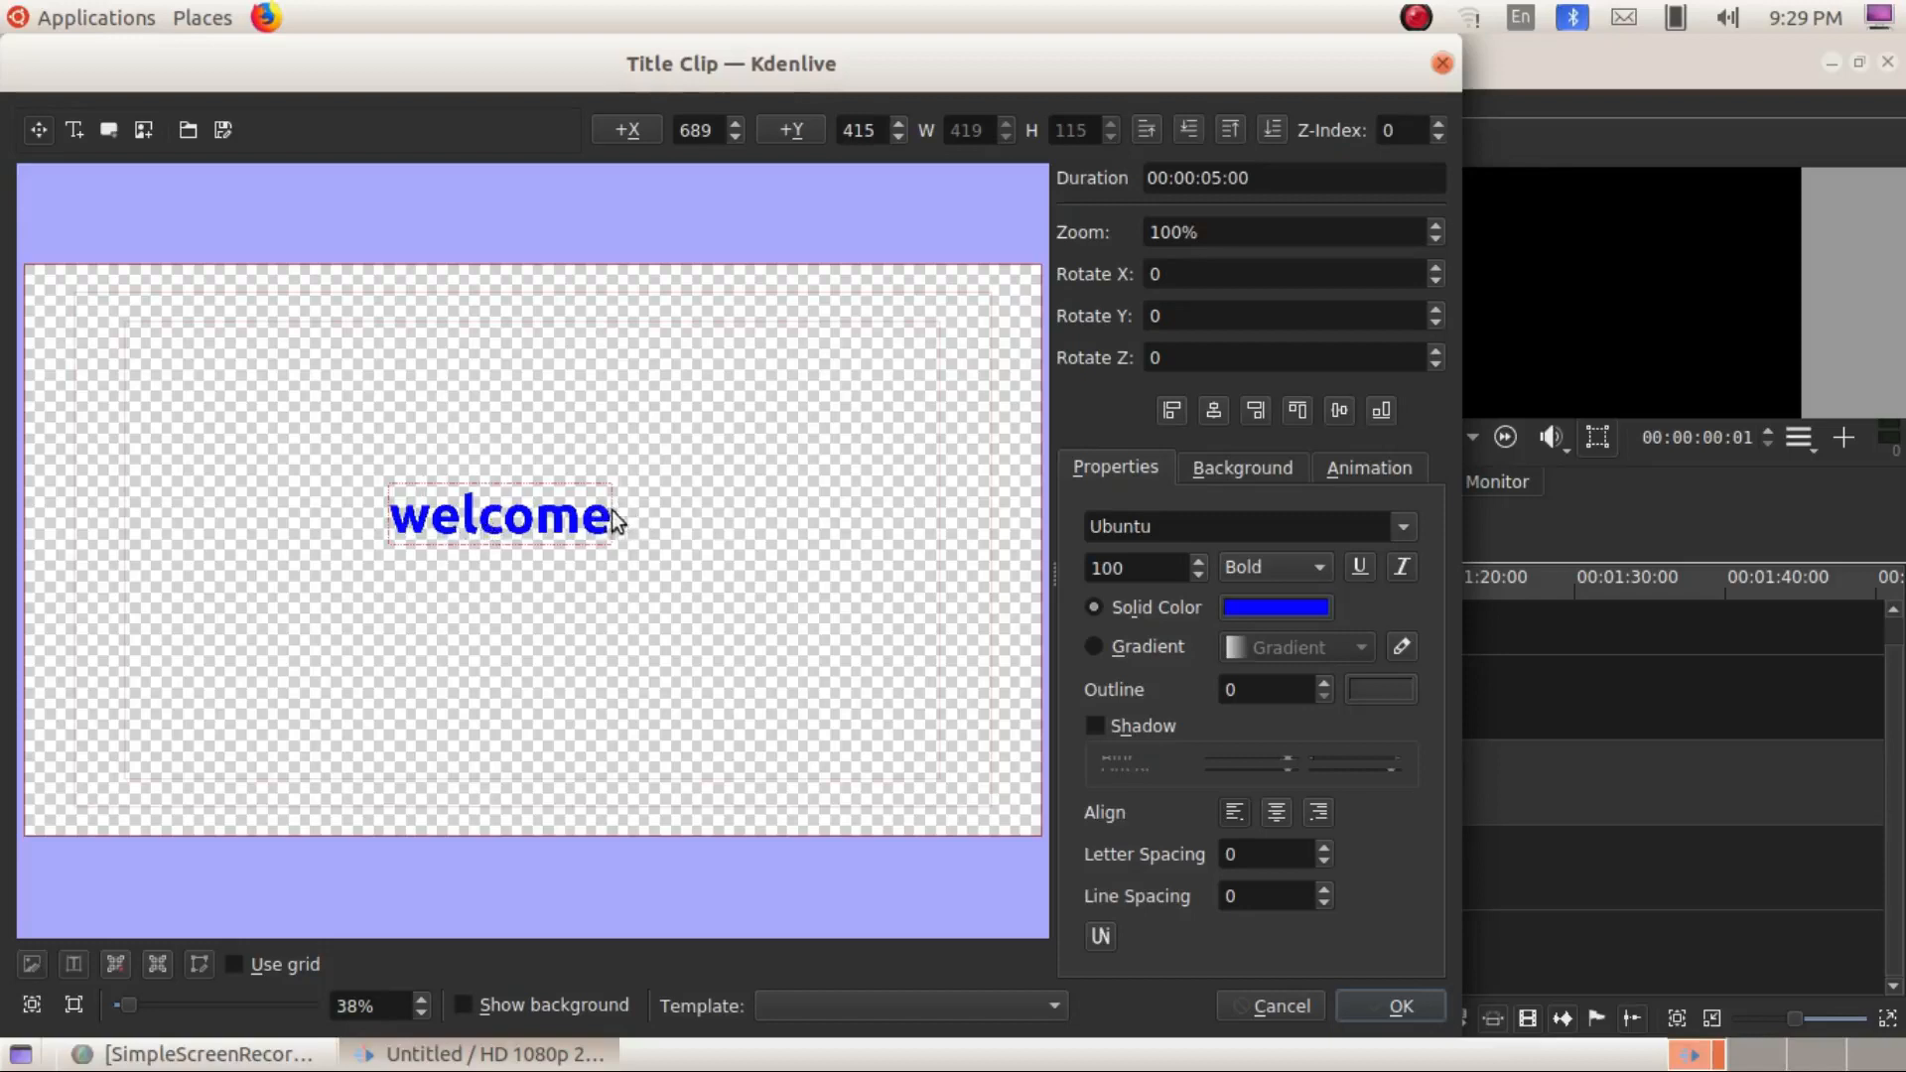
- Set the "welcome" text's font to Sans Serif and its size to 200
left_click(1396, 534)
left_click(1217, 544)
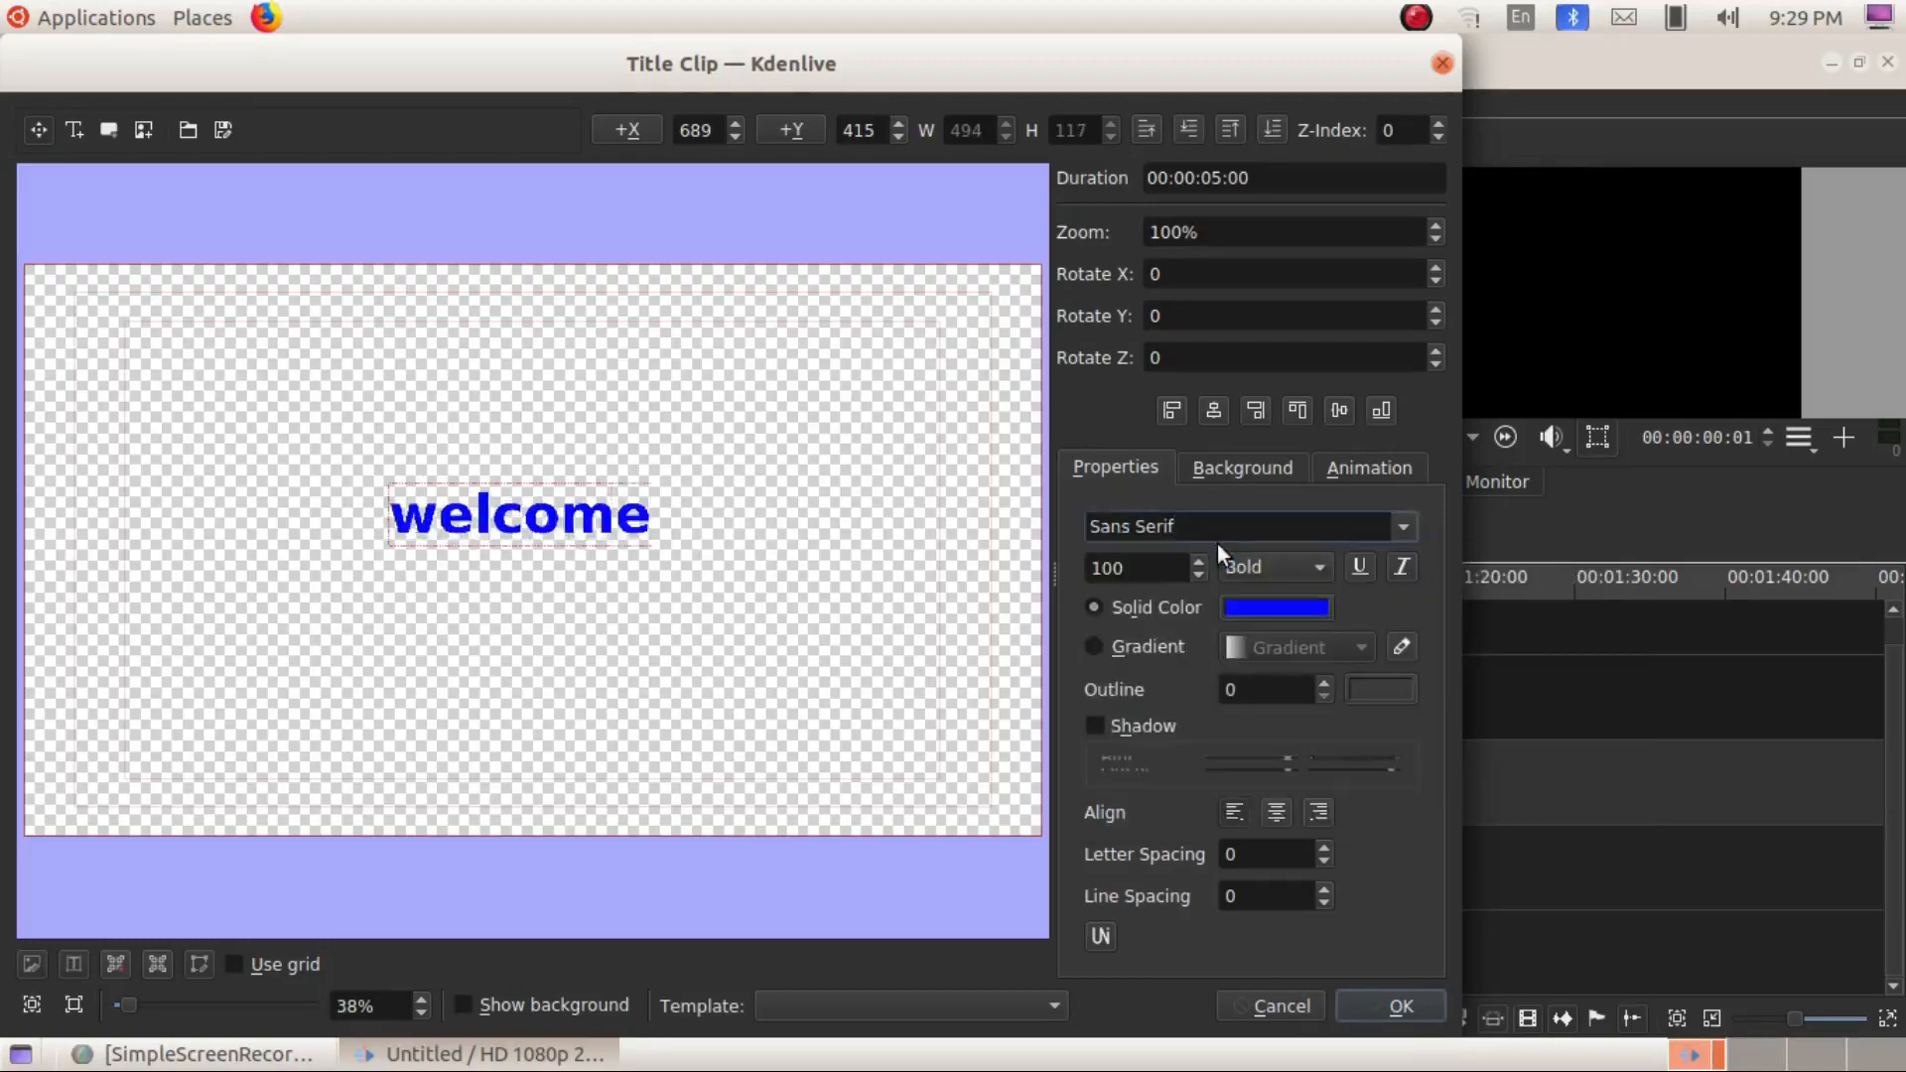
left_click_drag(1127, 572, 1047, 561)
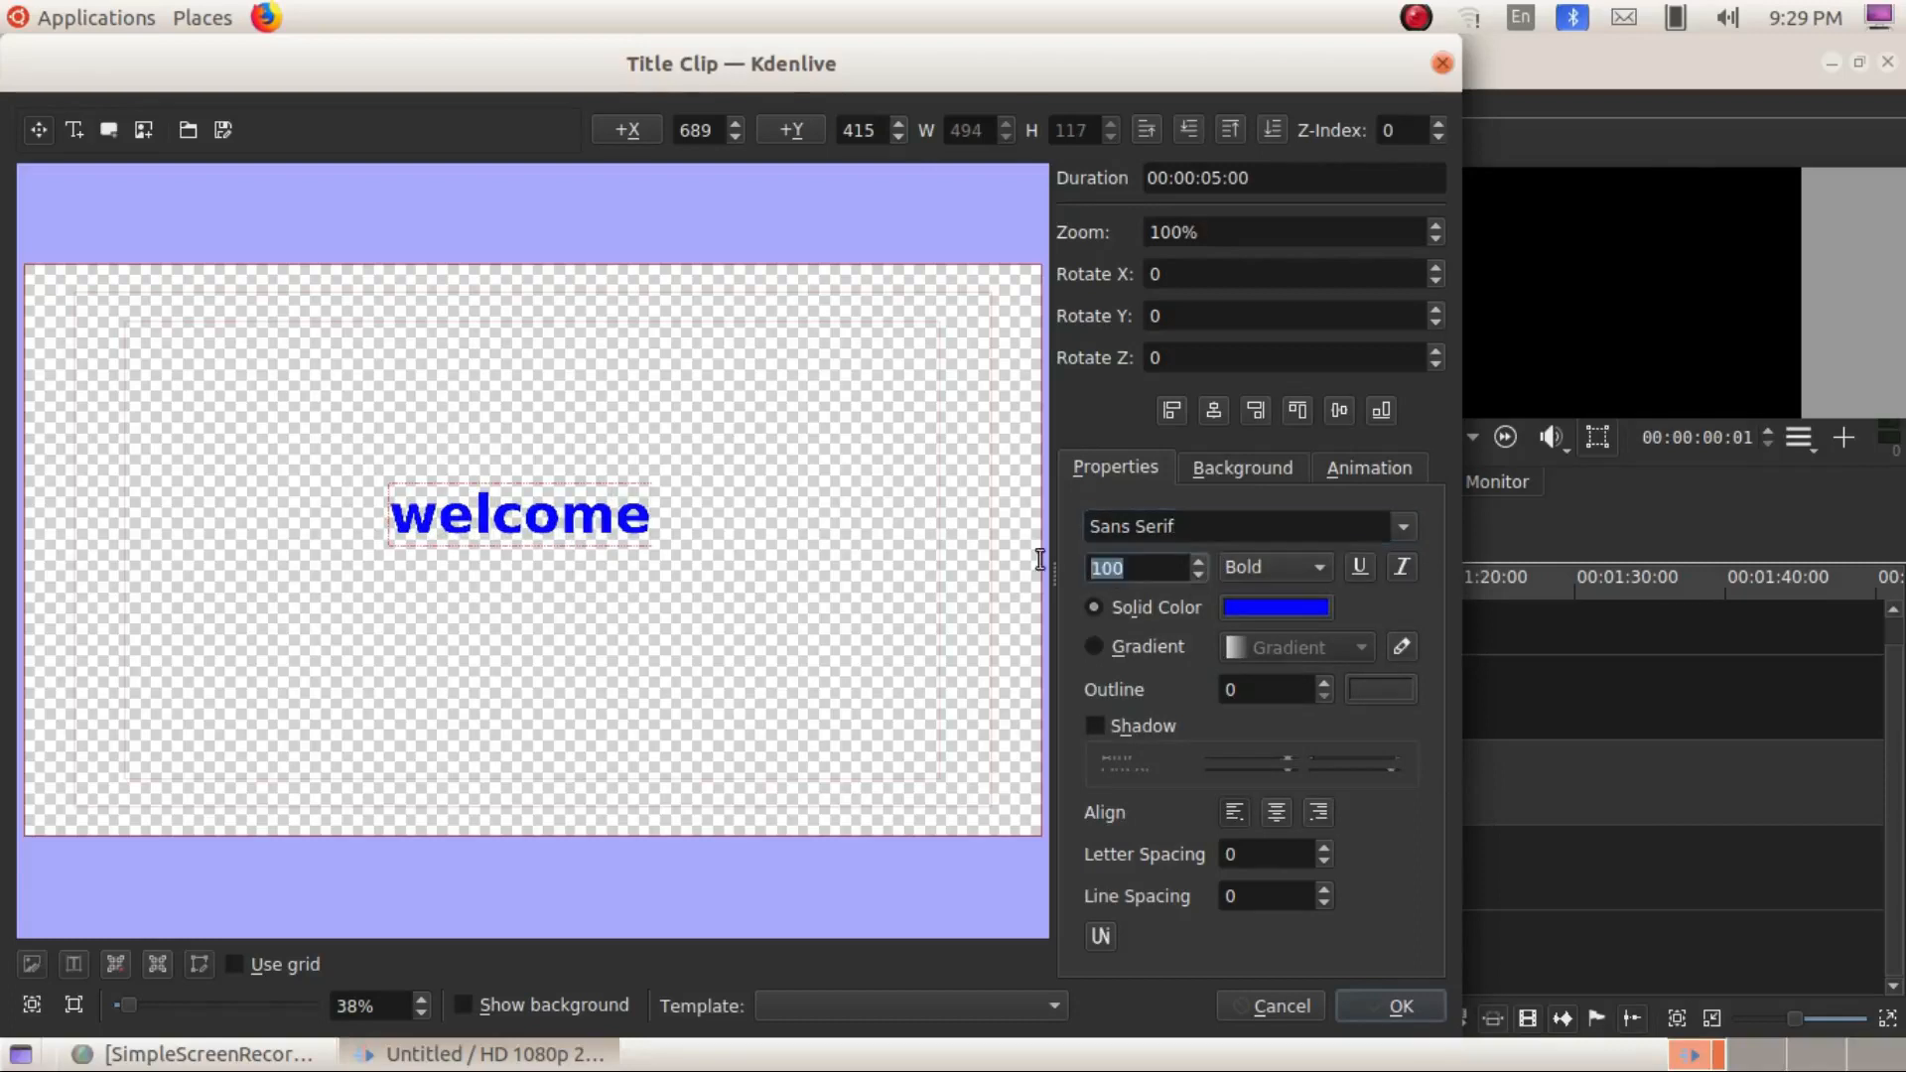
type("200")
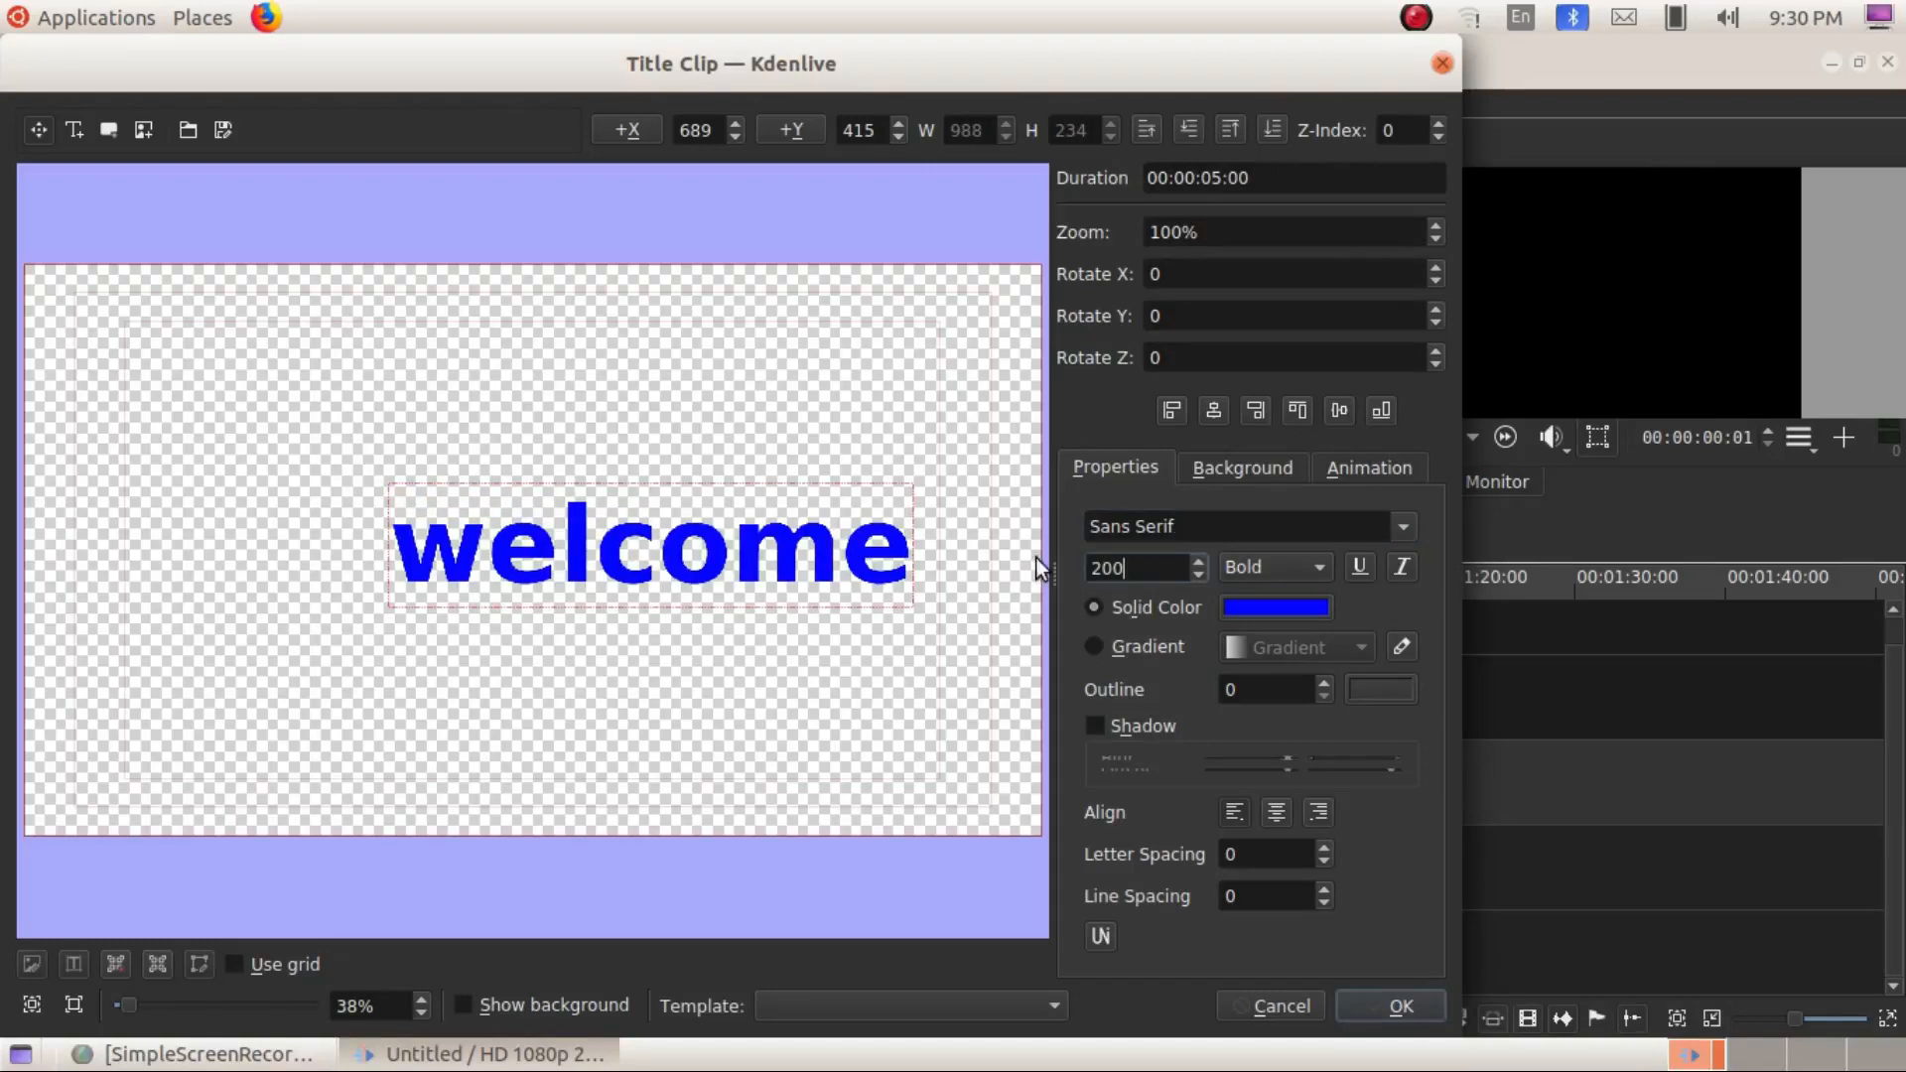
- Centre the enlarged "welcome" text at about X 465, Y 362 and save the title clip to the project
left_click_drag(688, 518, 569, 492)
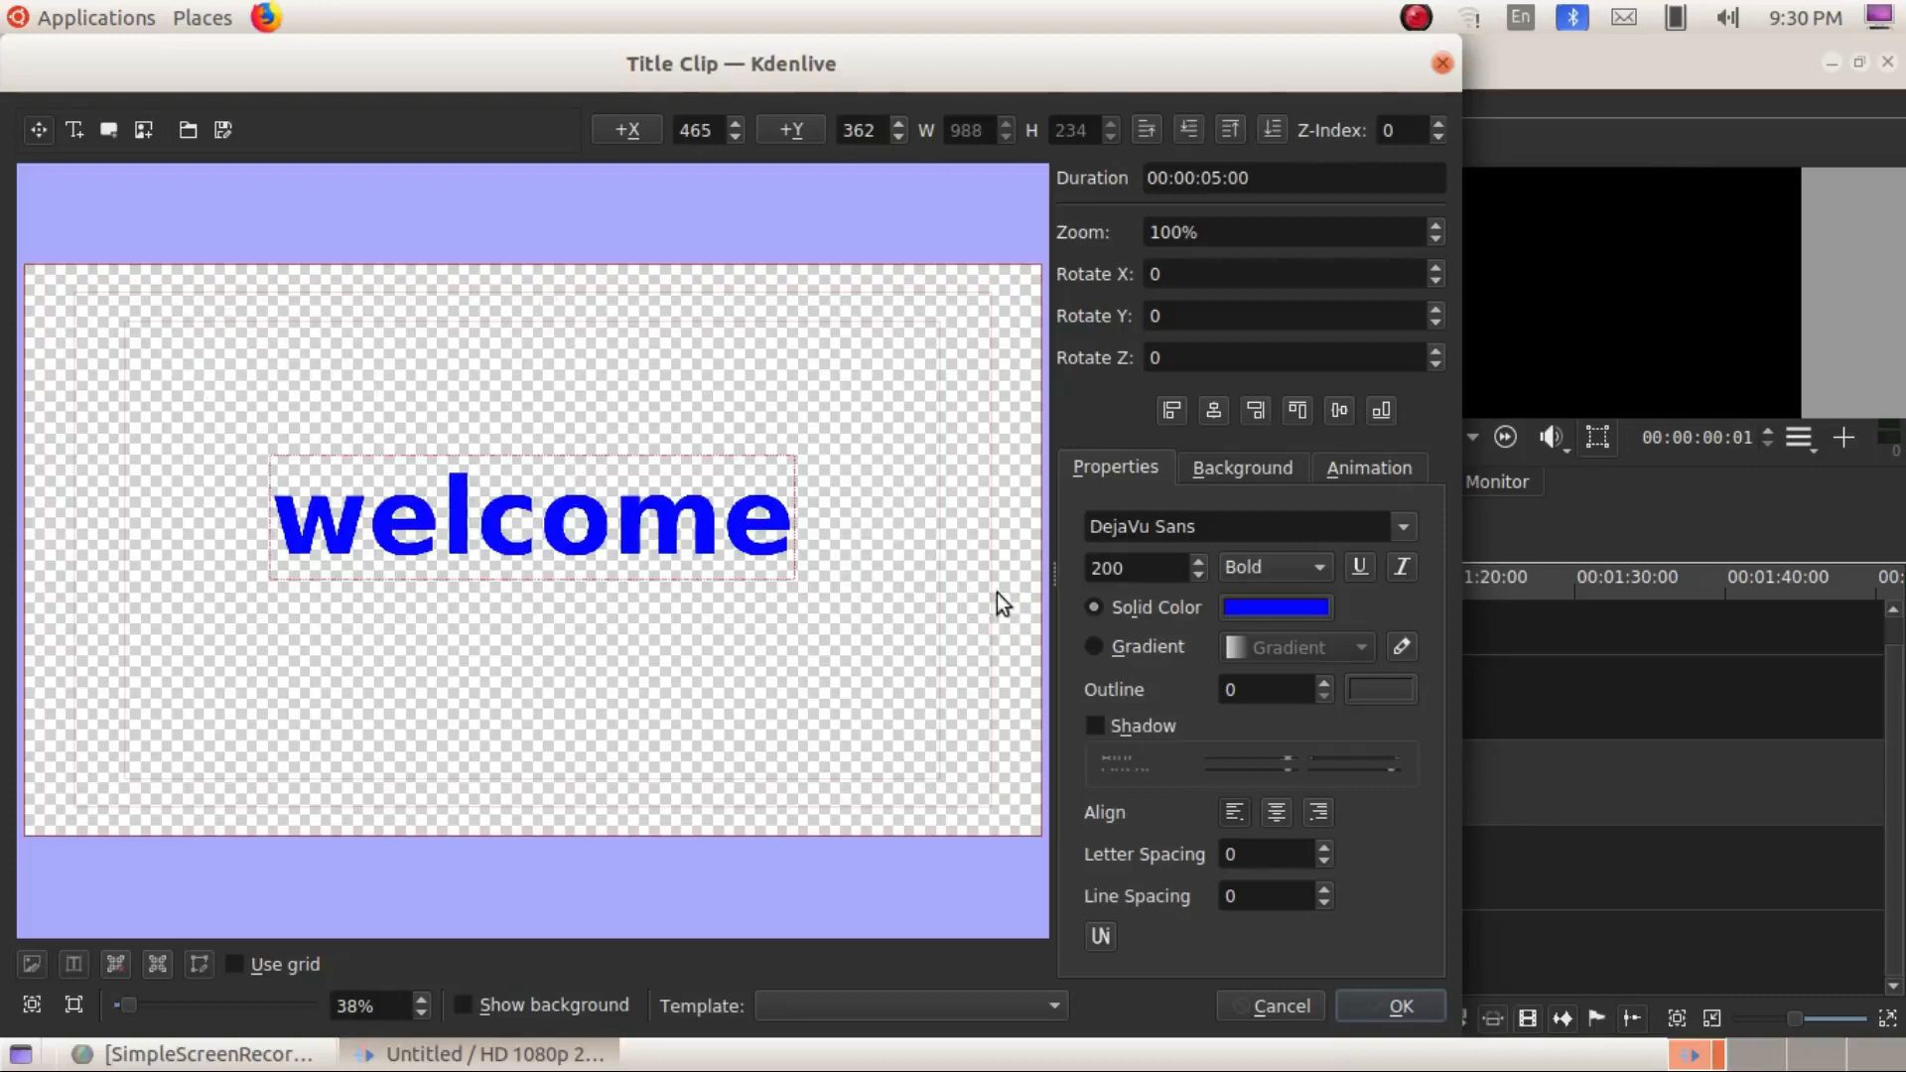
left_click(1410, 1005)
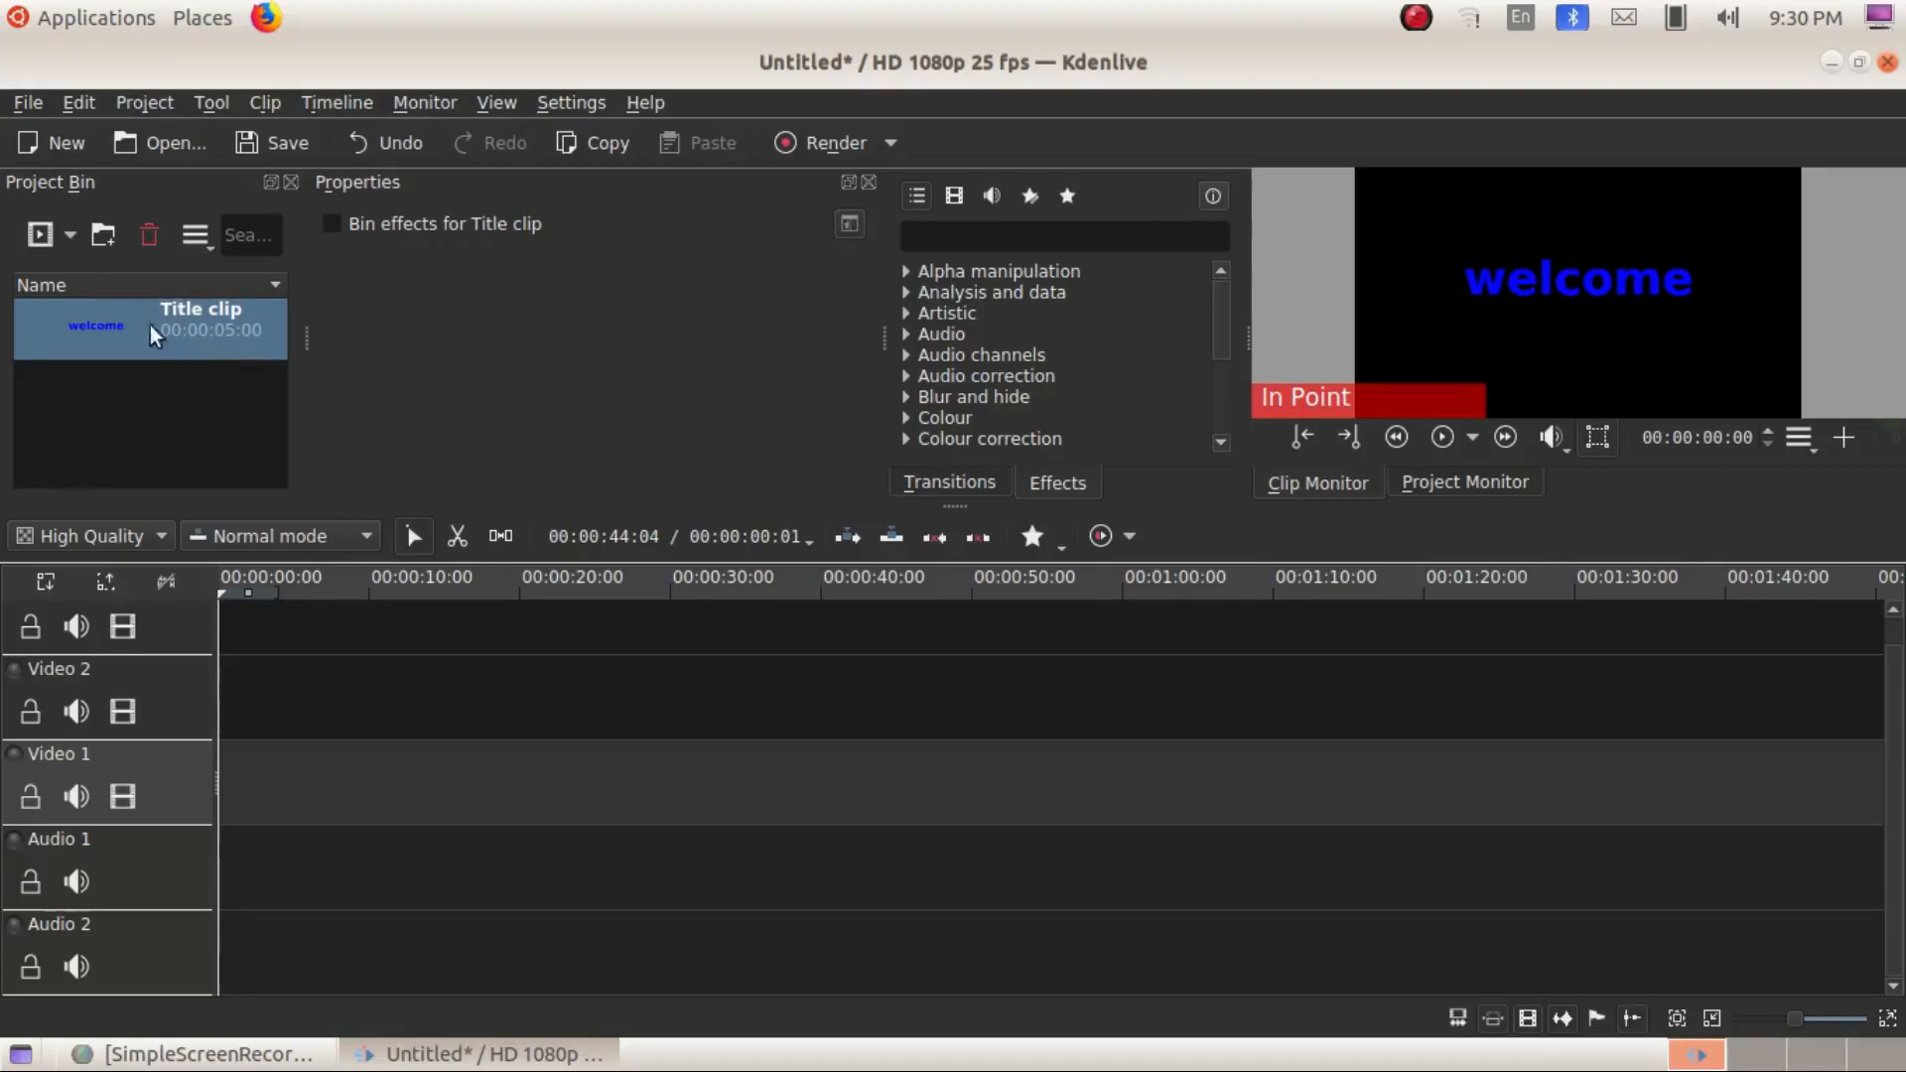
- Import pic2.jpeg from the Garden/photos folder into the project bin
left_click(70, 241)
left_click(101, 278)
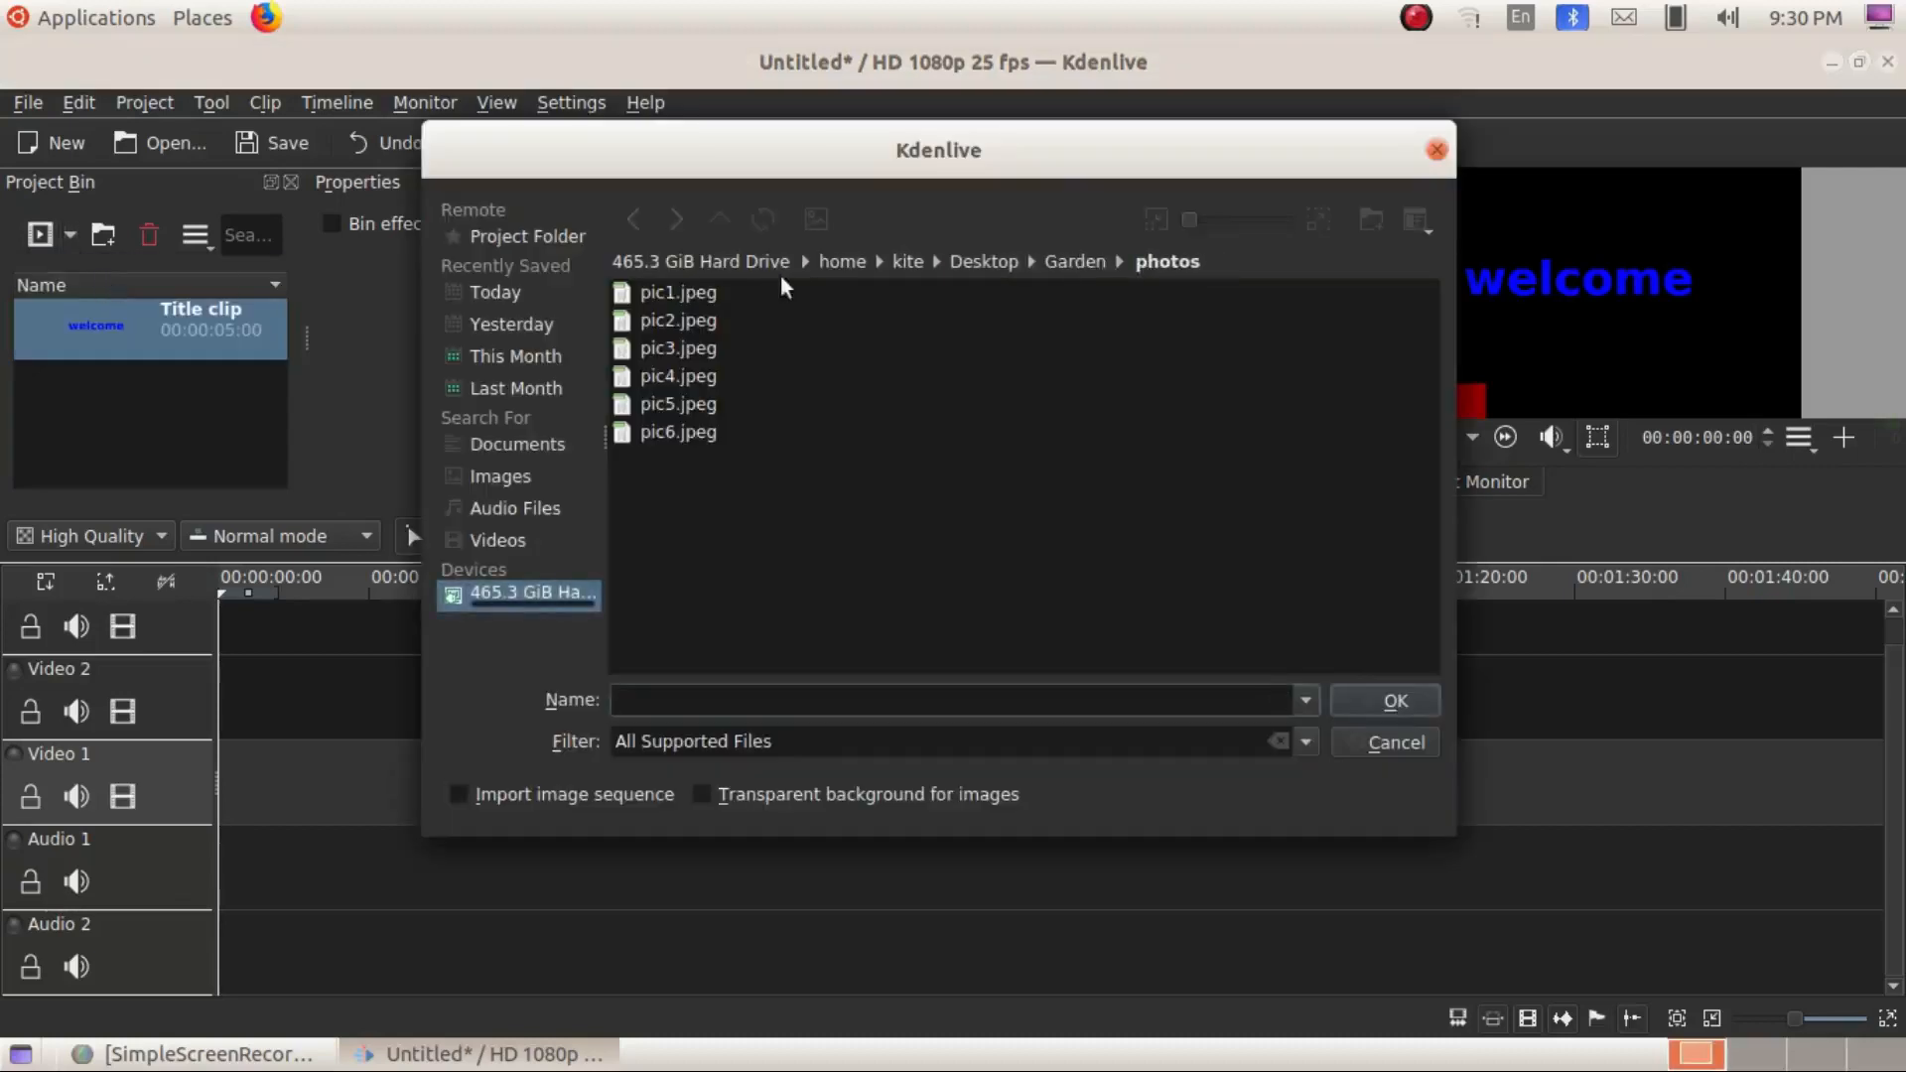
left_click(683, 322)
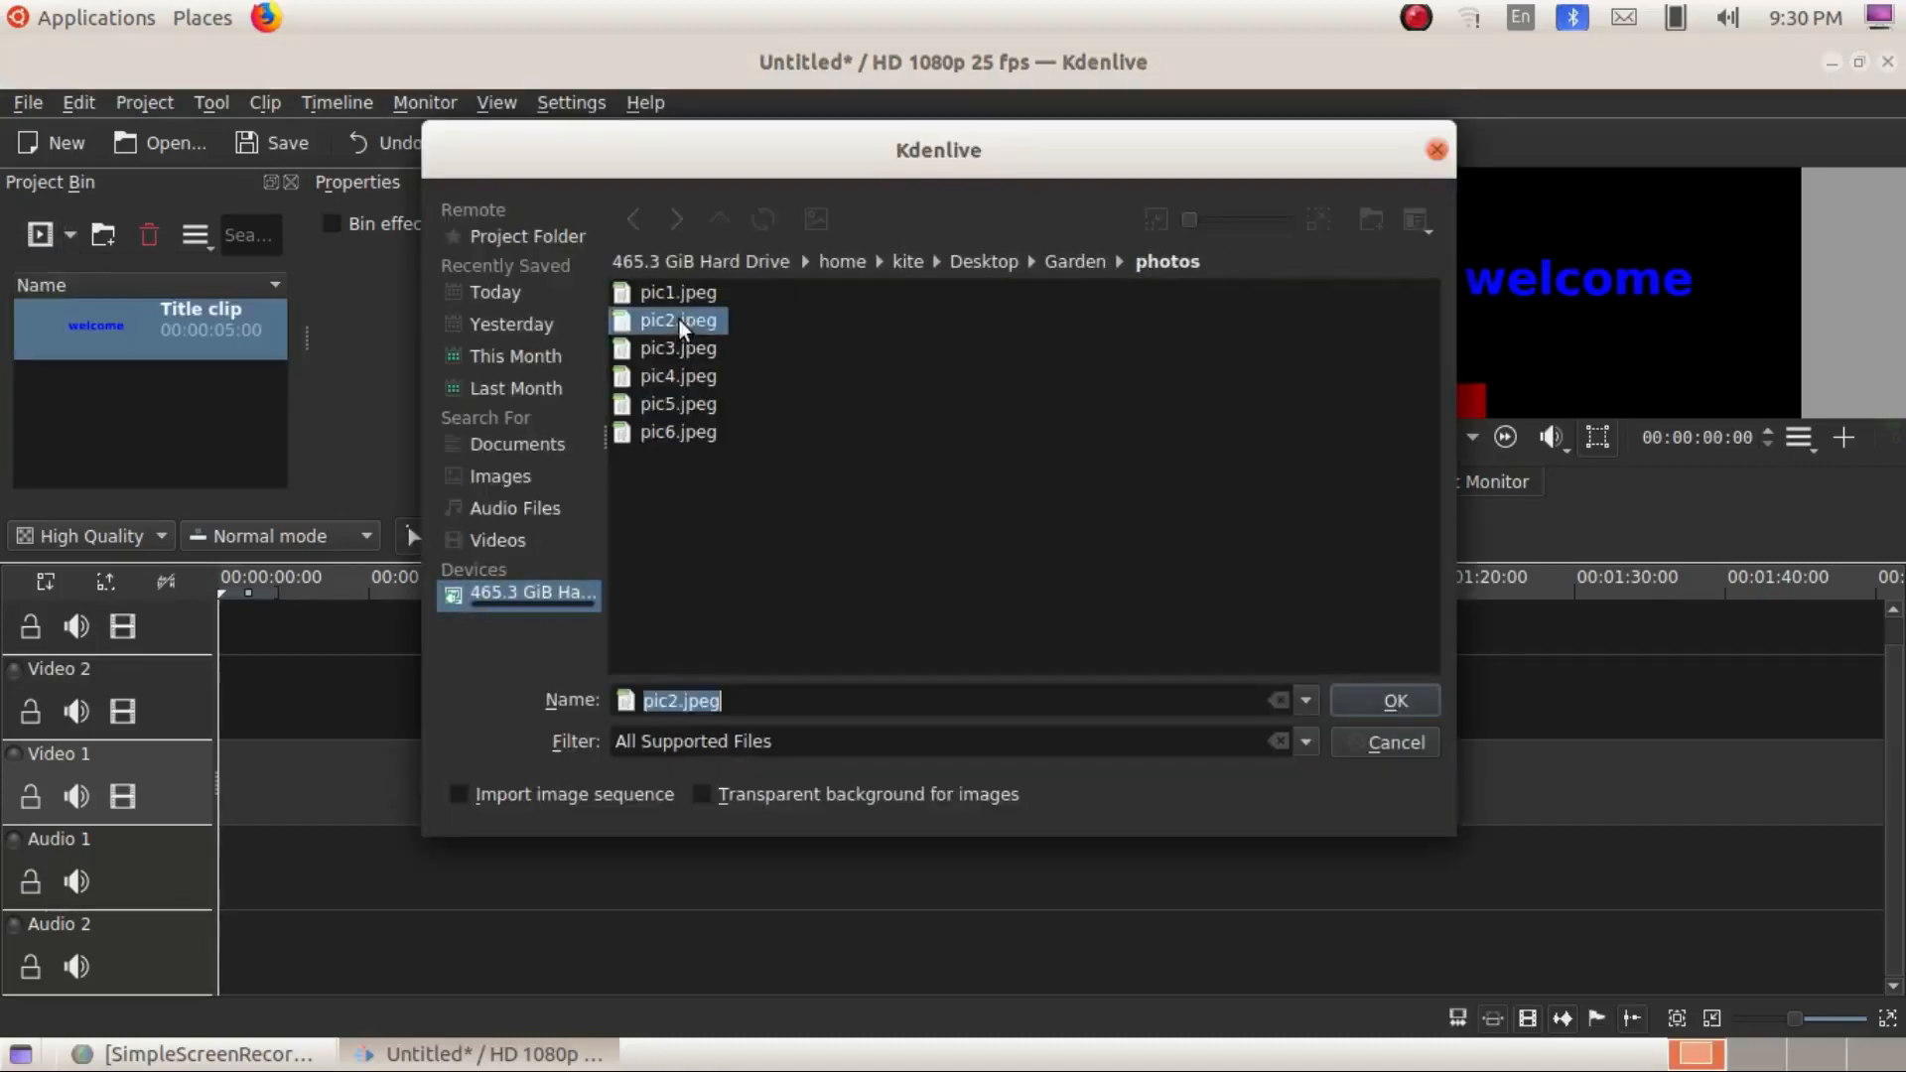
left_click(1387, 701)
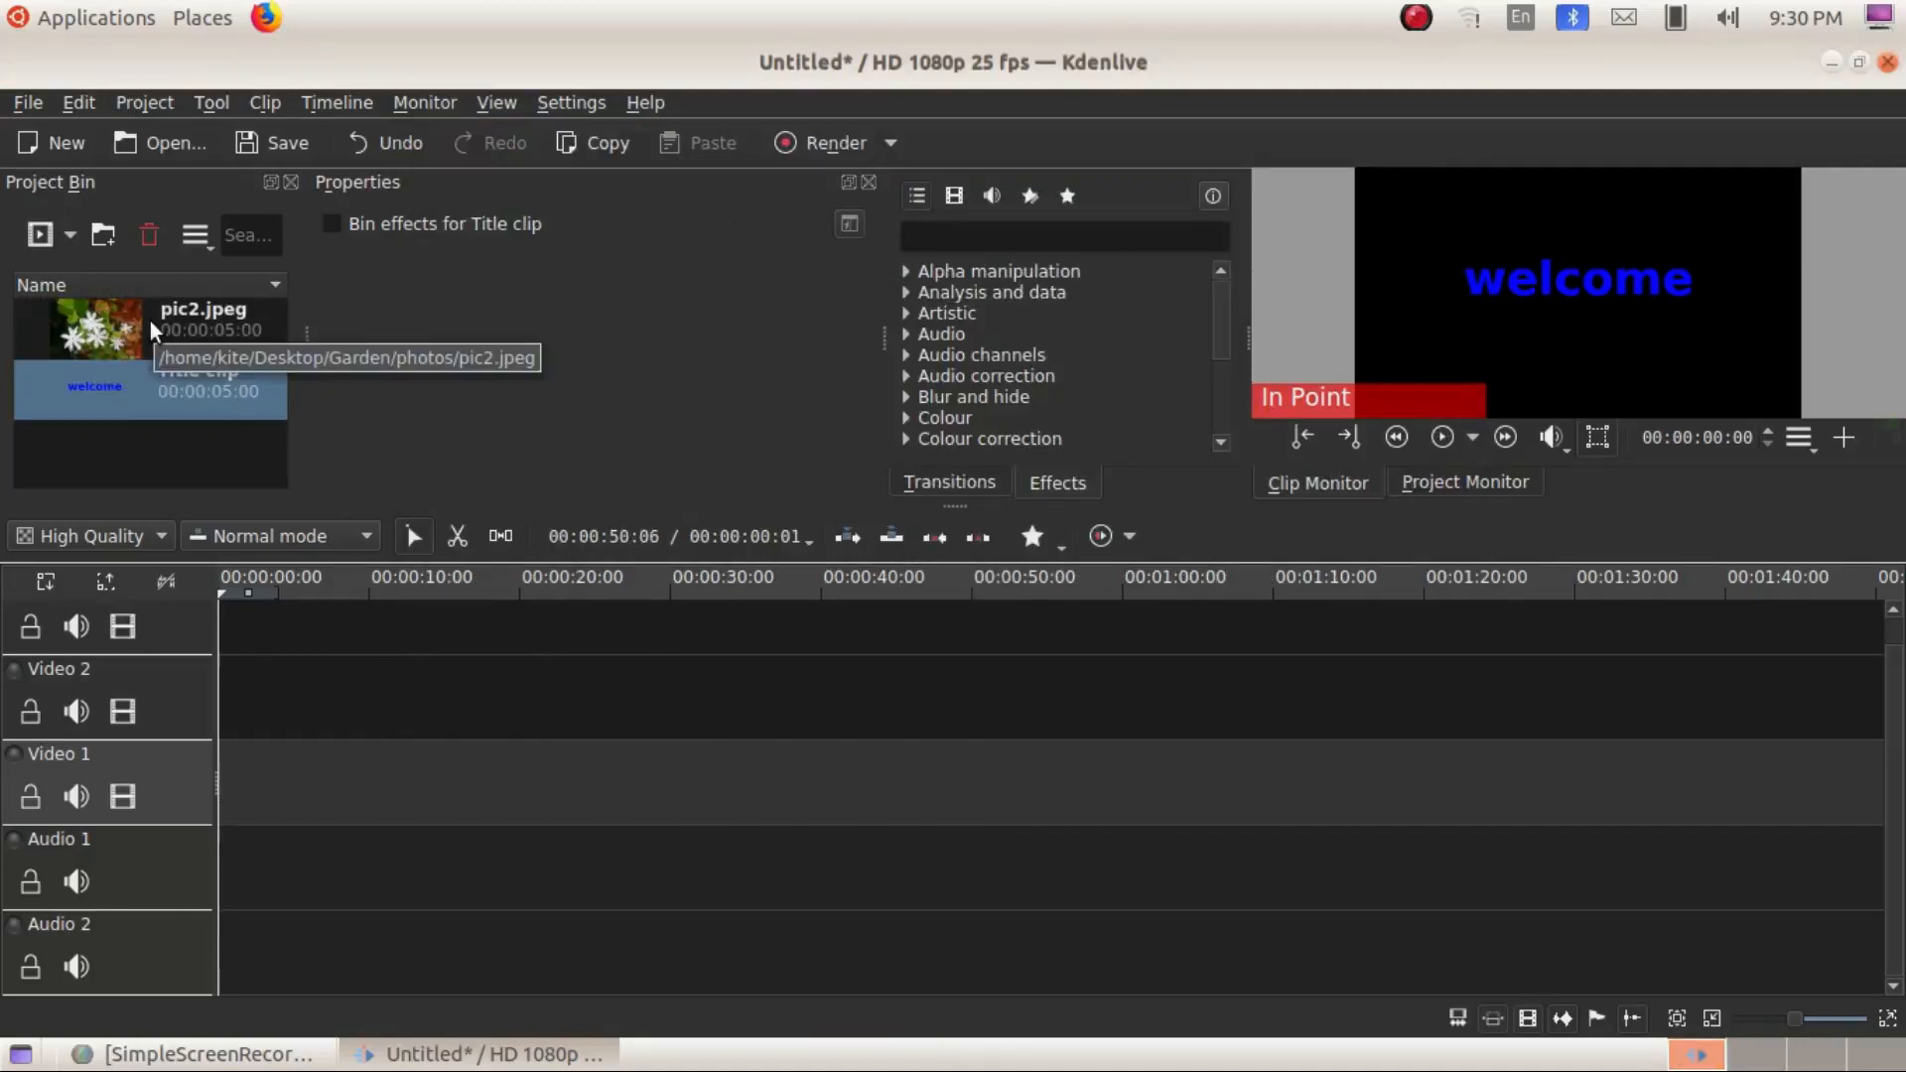
- Place the title clip at the start of the Video 1 track with pic2.jpeg directly after it
left_click(151, 320)
left_click_drag(163, 315, 244, 792)
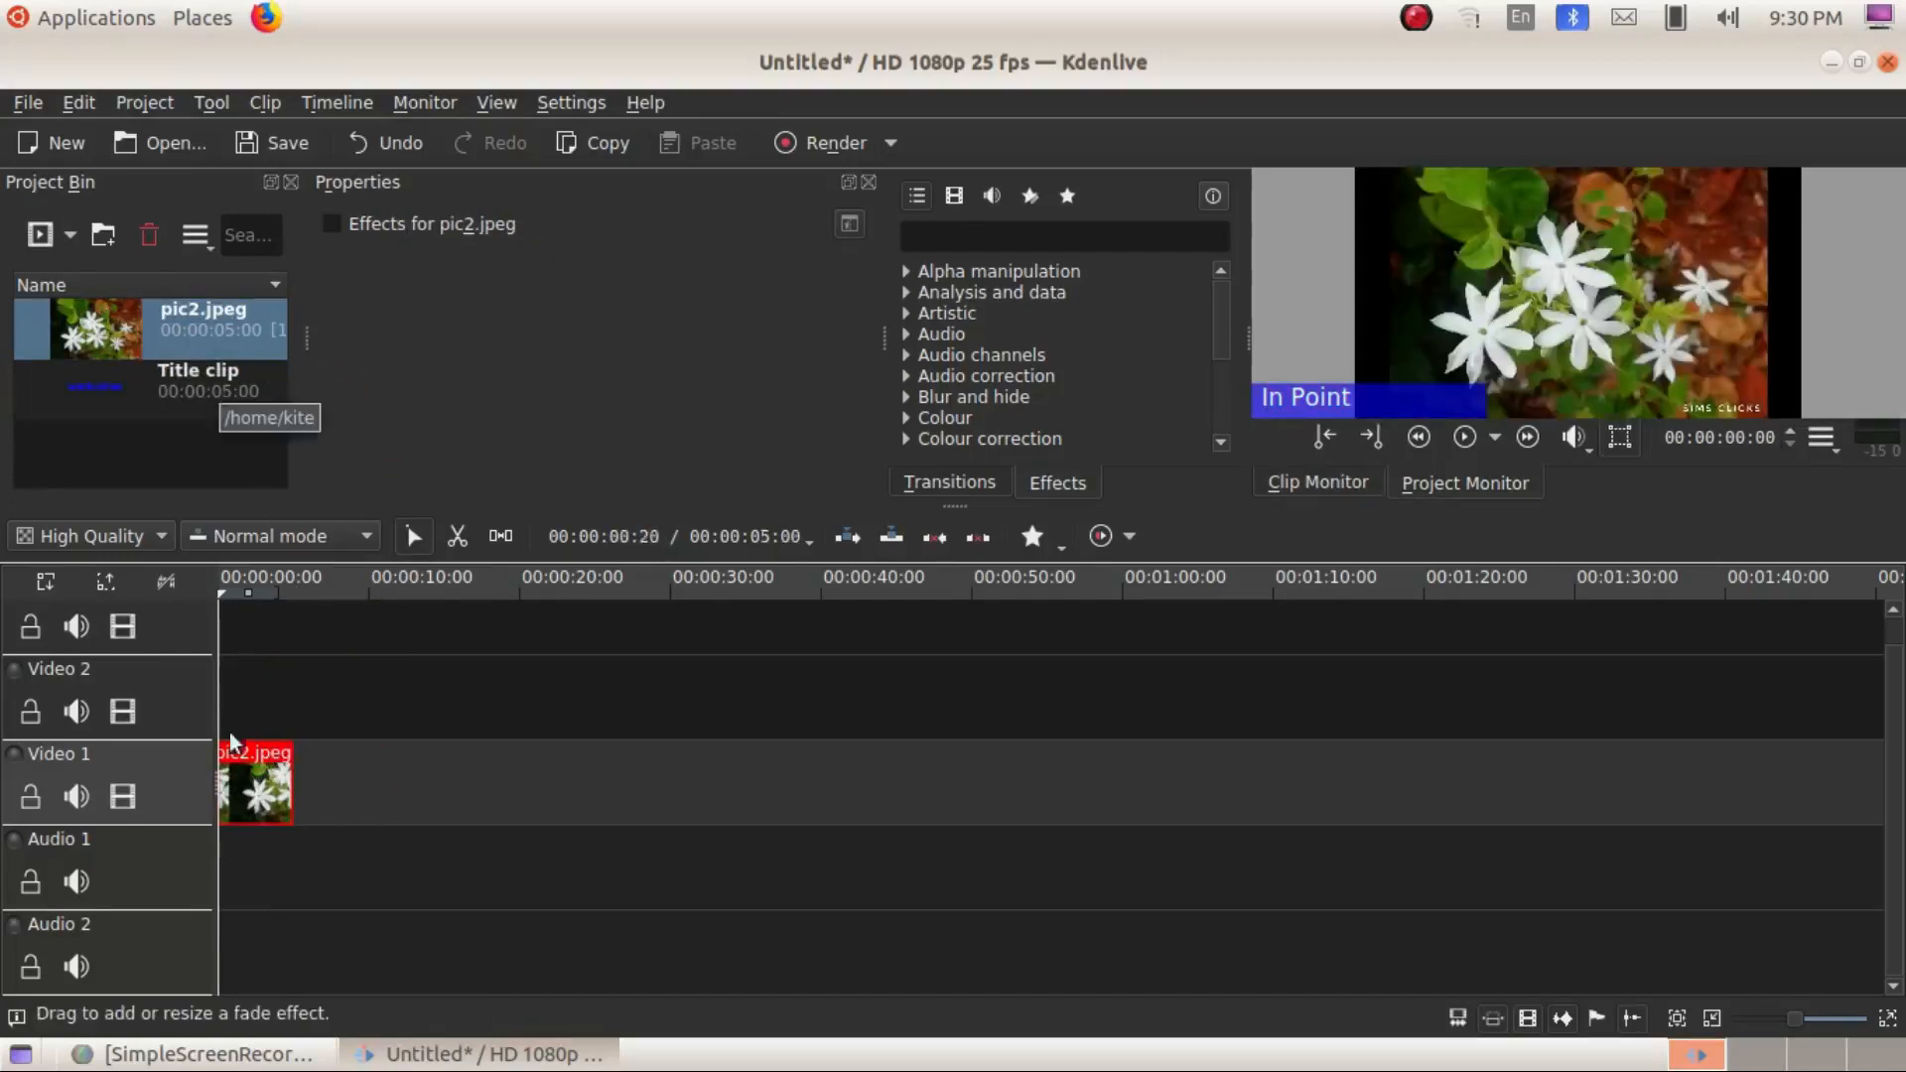
left_click_drag(266, 791, 379, 791)
left_click_drag(176, 373, 238, 789)
left_click_drag(348, 794, 347, 794)
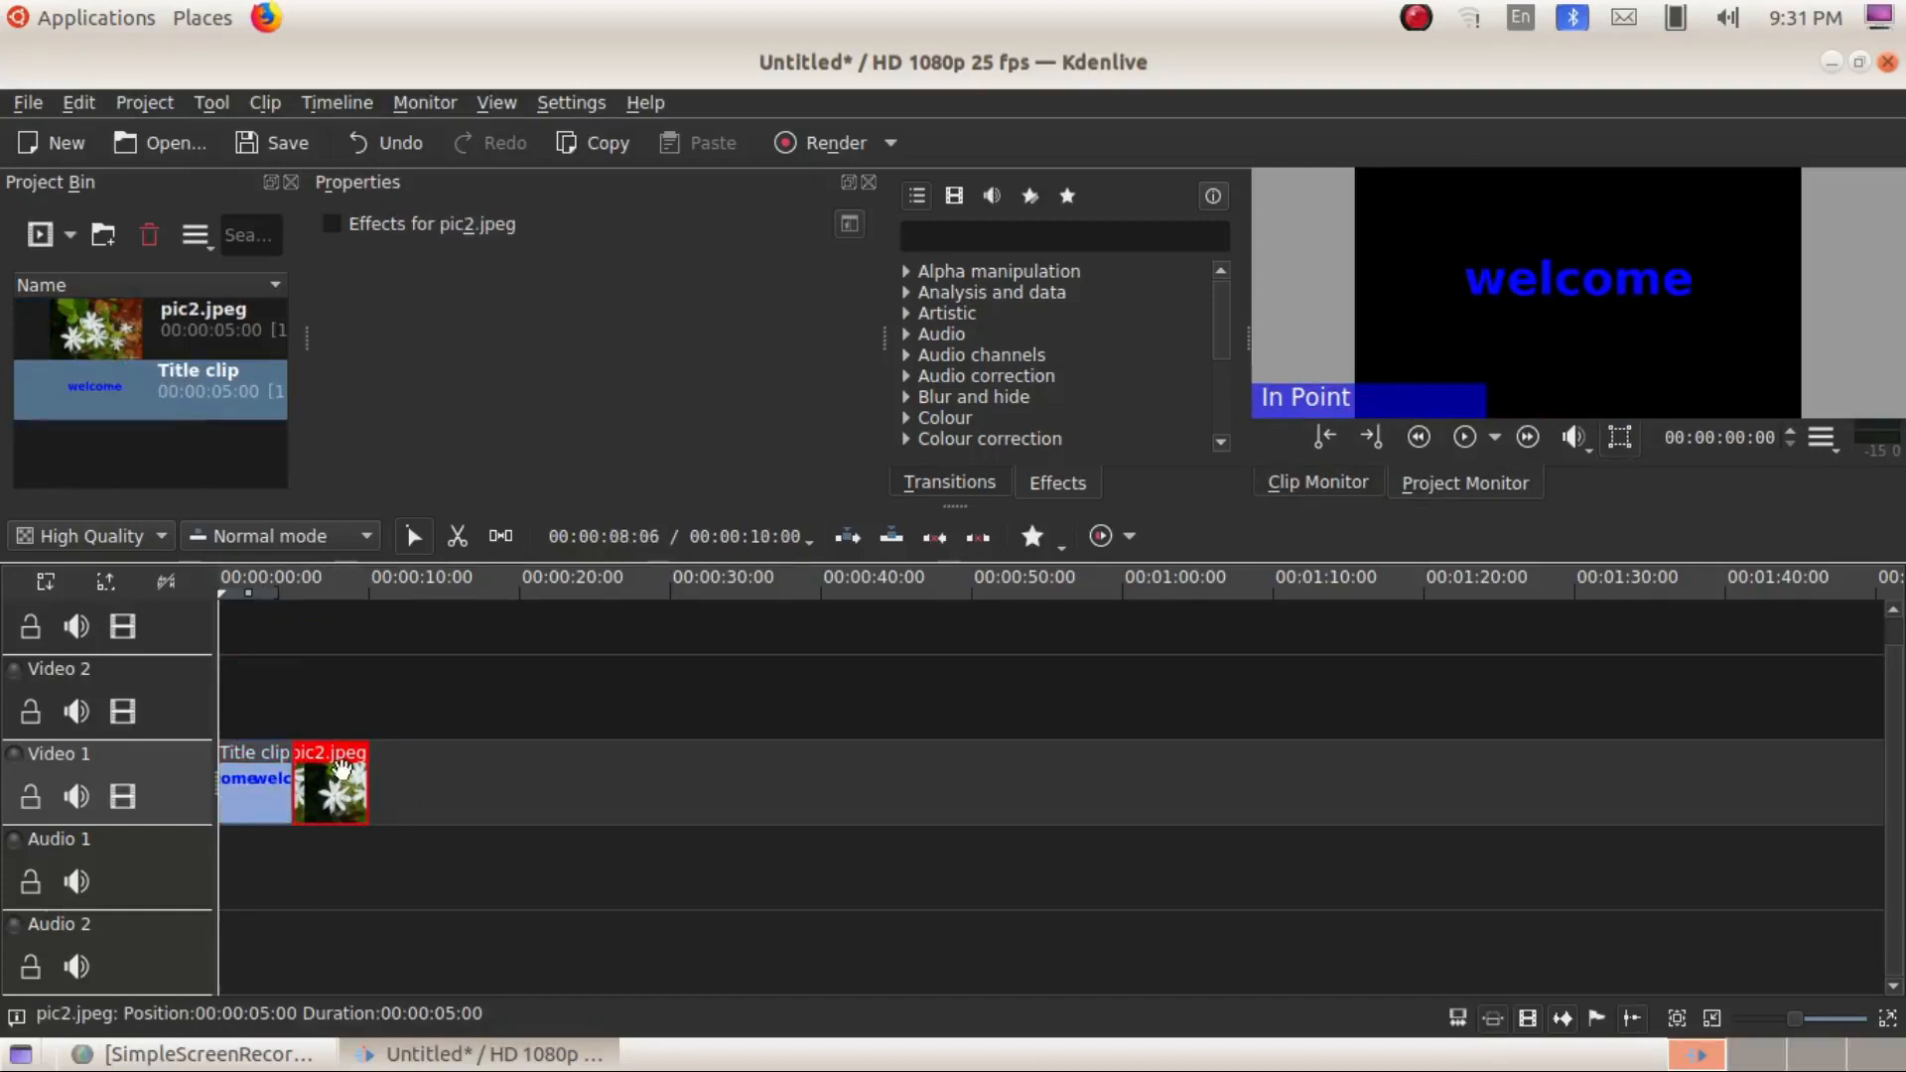
- Preview the transition from the title clip to the picture, playing the timeline from about 2 seconds
left_click(210, 687)
left_click(247, 665)
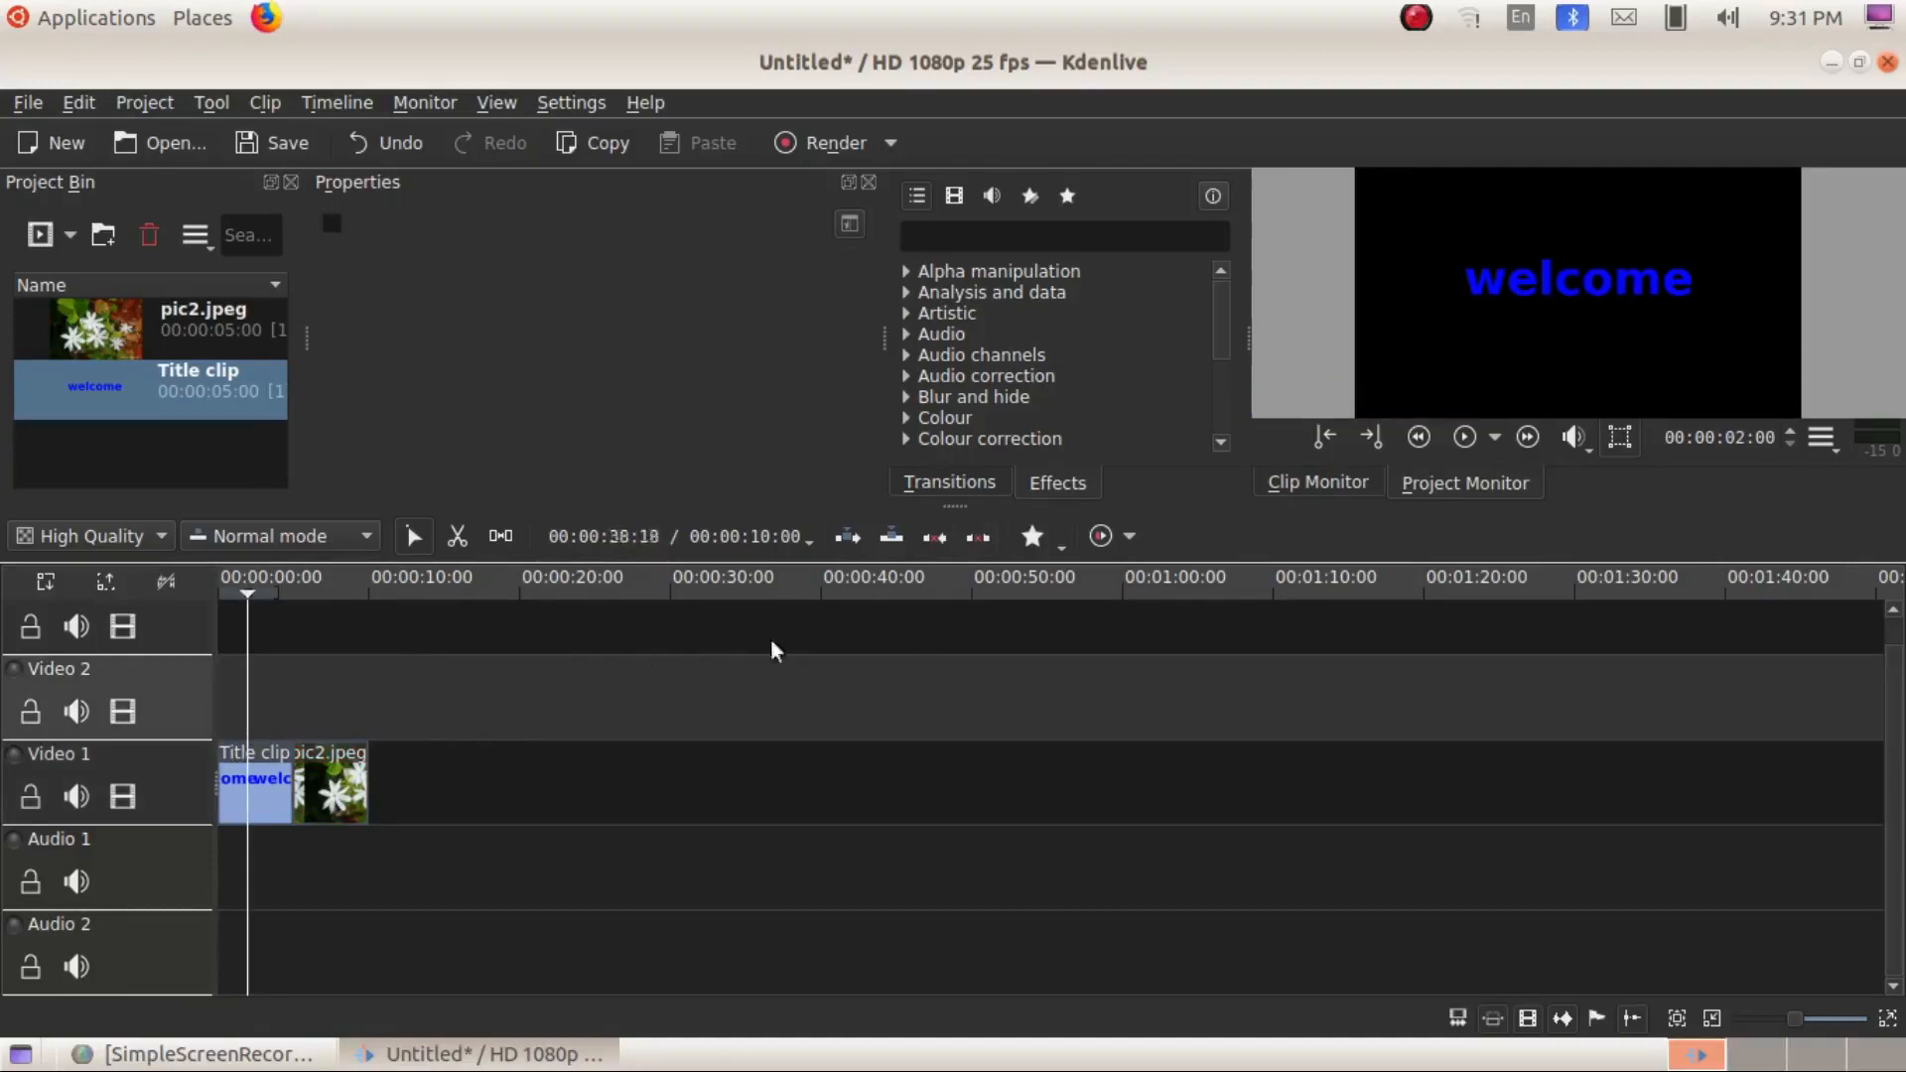
left_click(1468, 450)
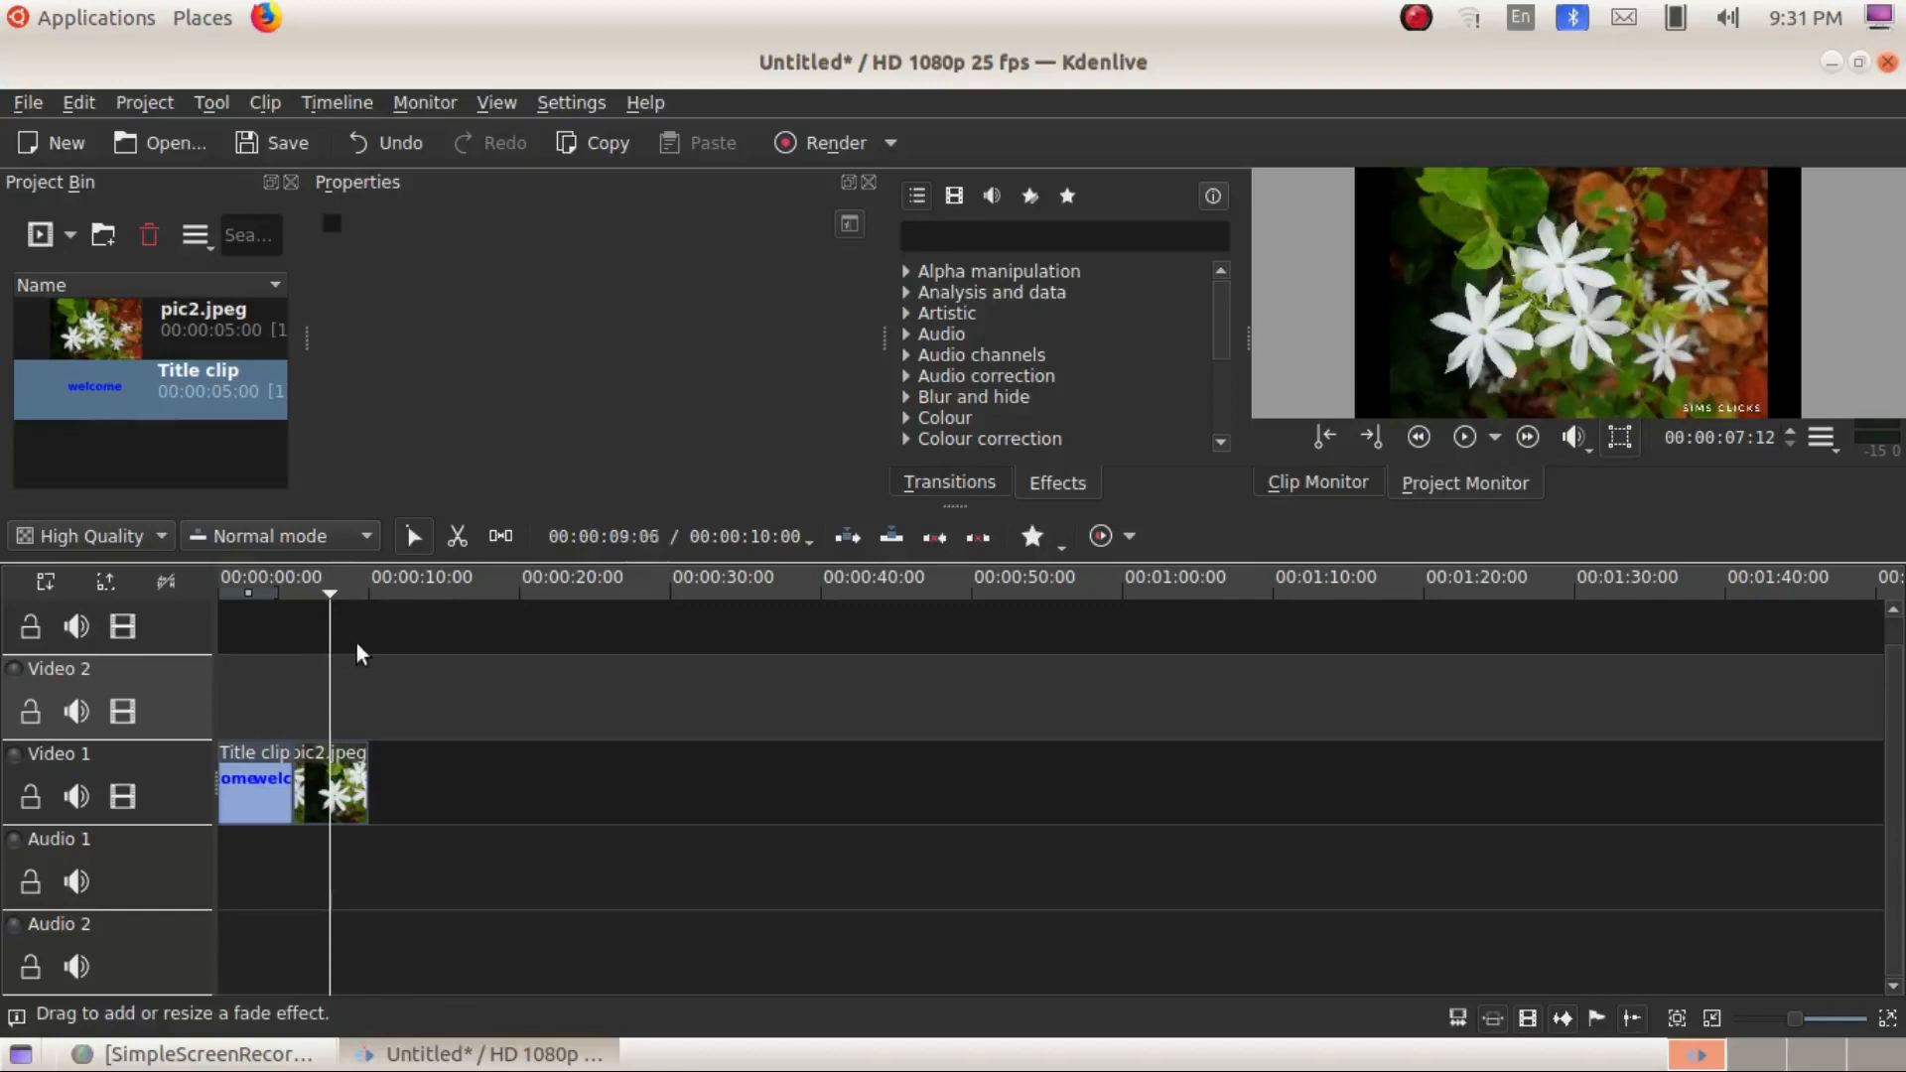
- Overlay the title clip on the Video 2 track directly above pic2.jpeg and play the timeline from near its start
left_click_drag(193, 394, 304, 716)
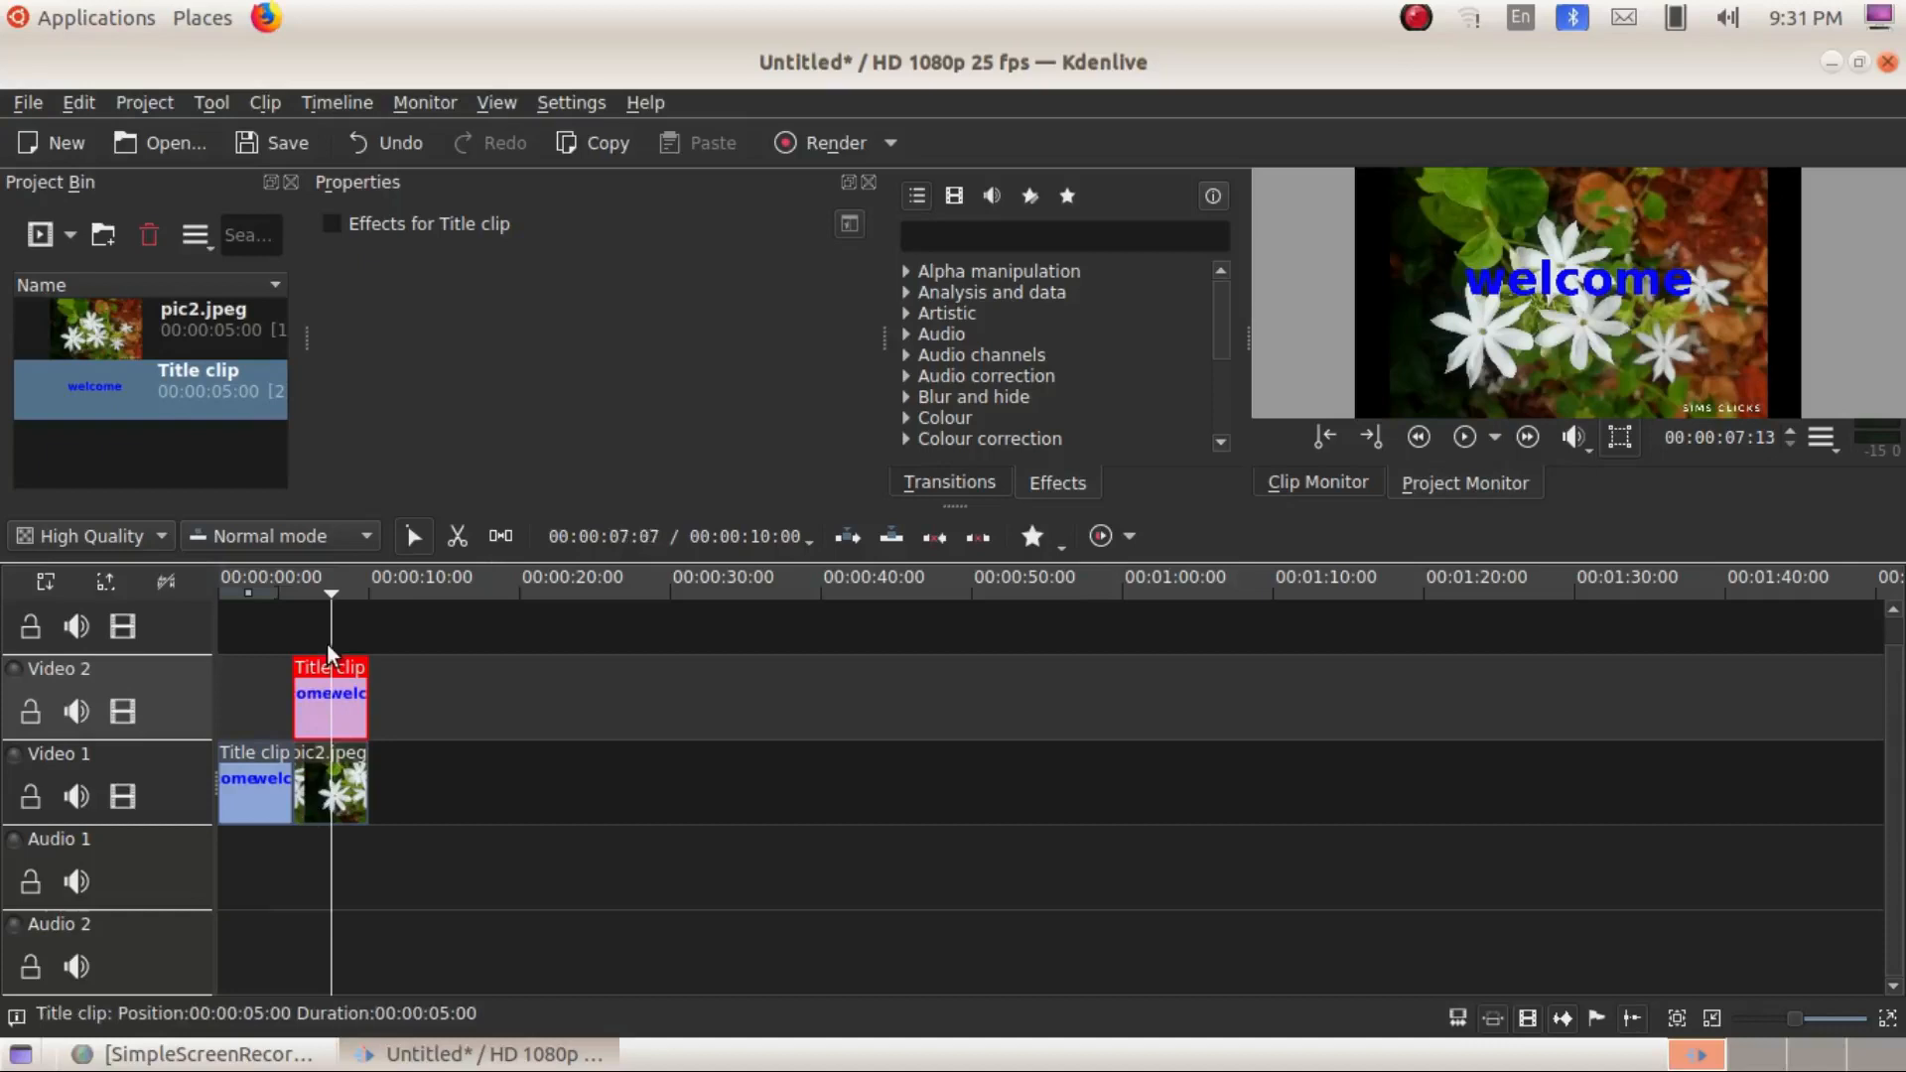
left_click(229, 618)
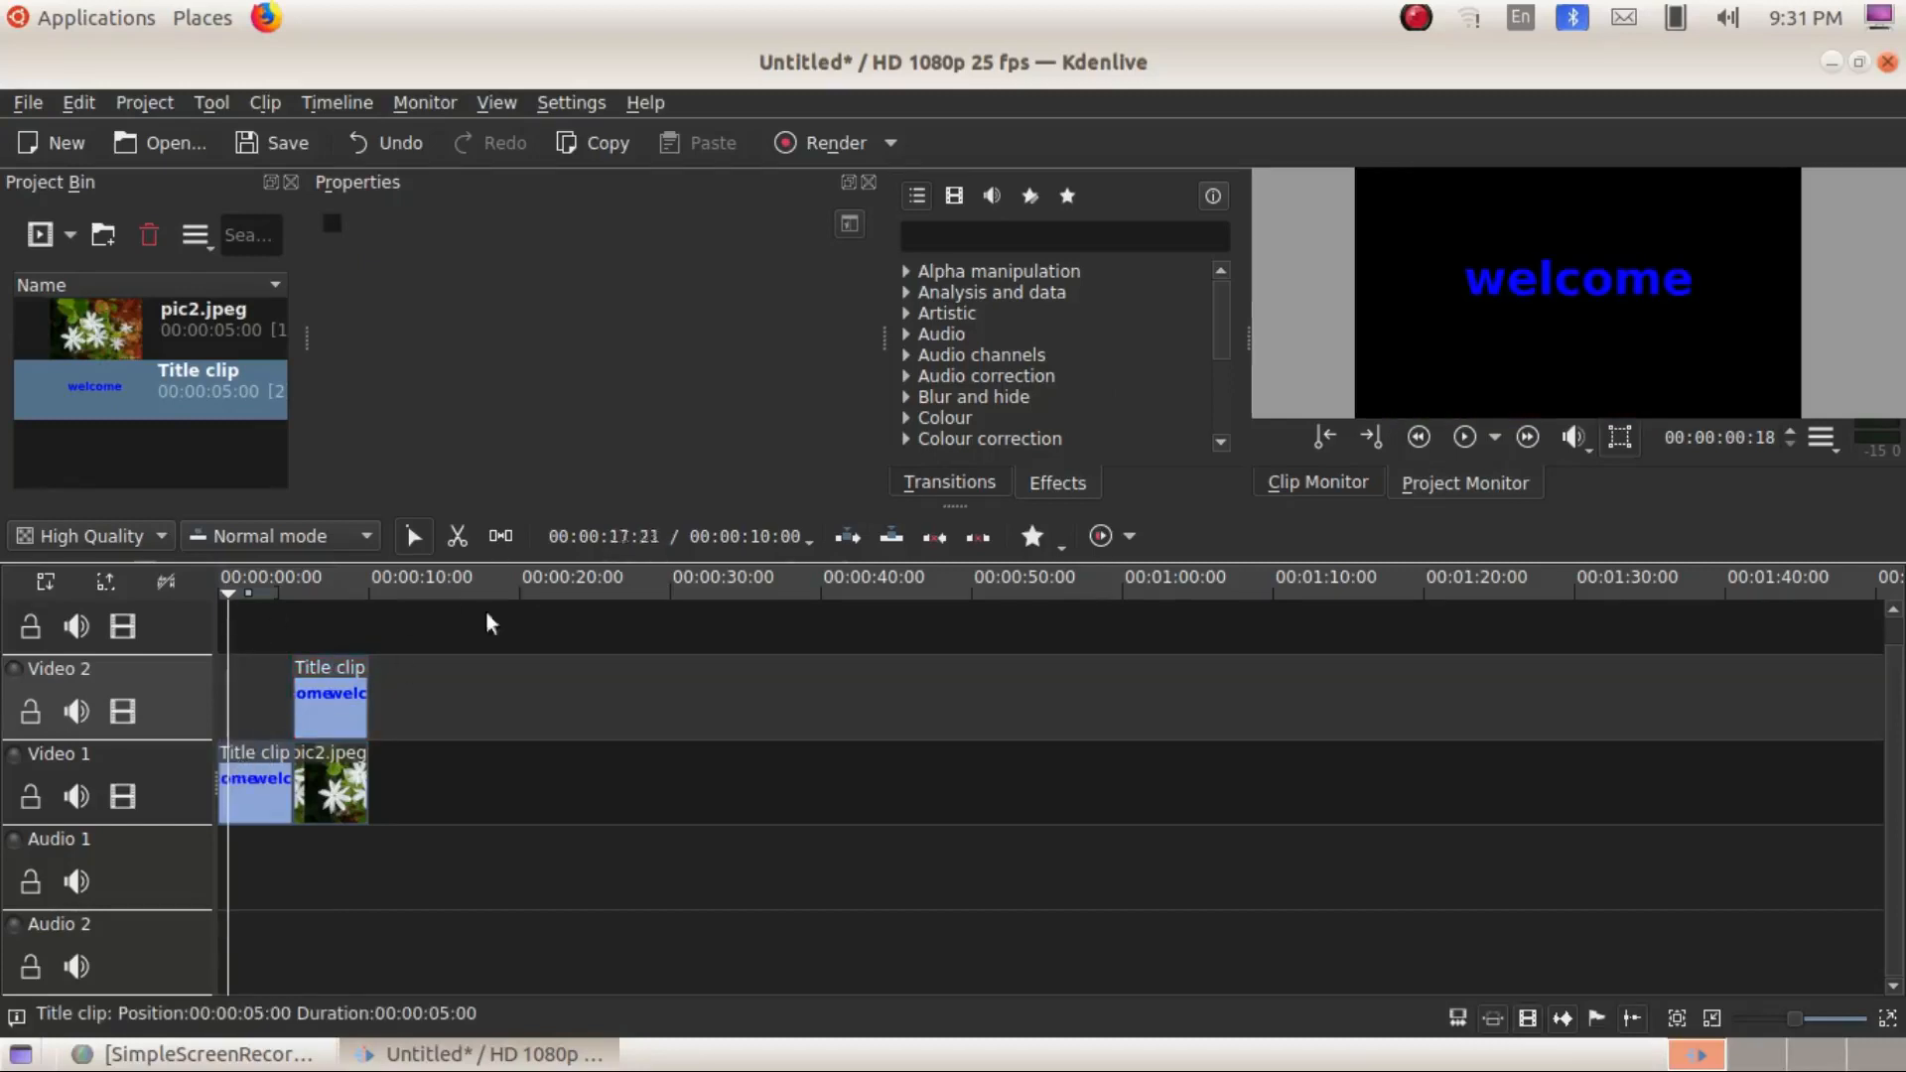
left_click(1467, 437)
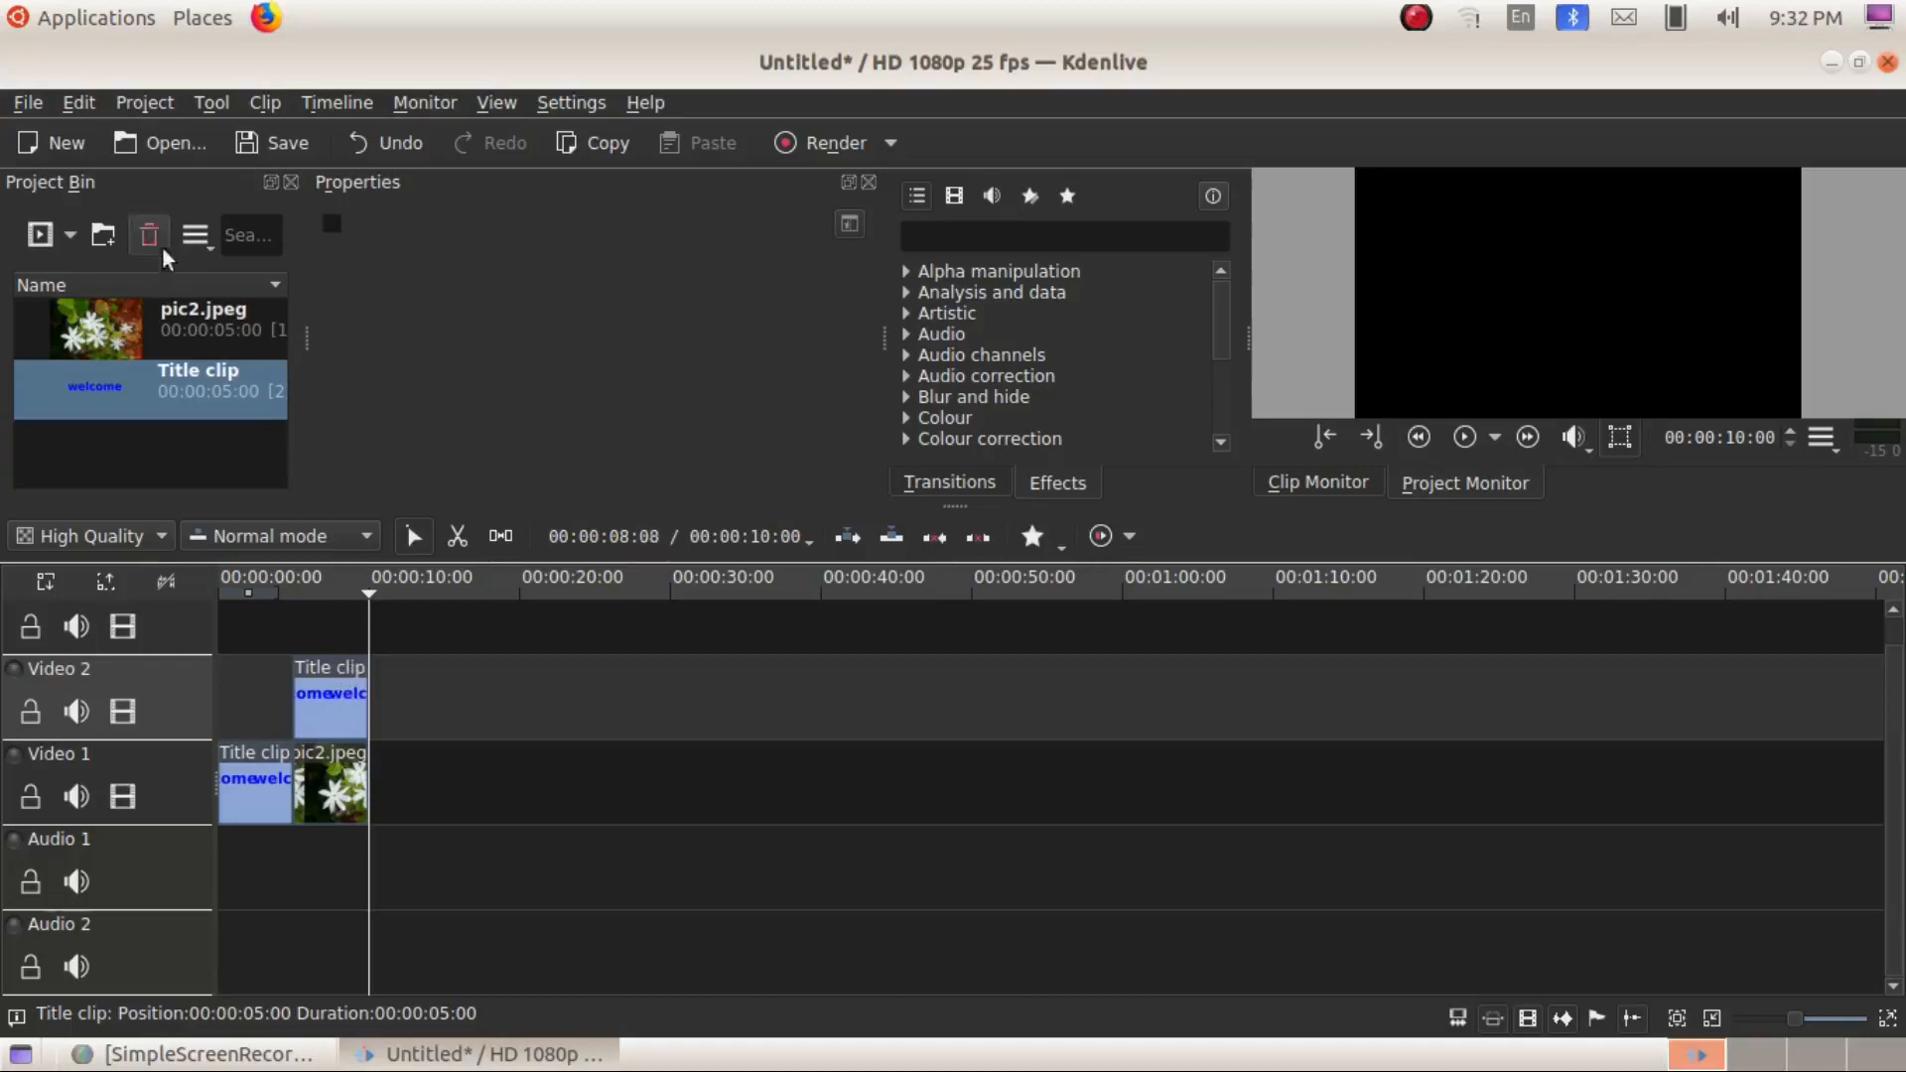
- Start a new title clip and give it a solid blue (#0000ff) background with opacity 255
left_click(149, 104)
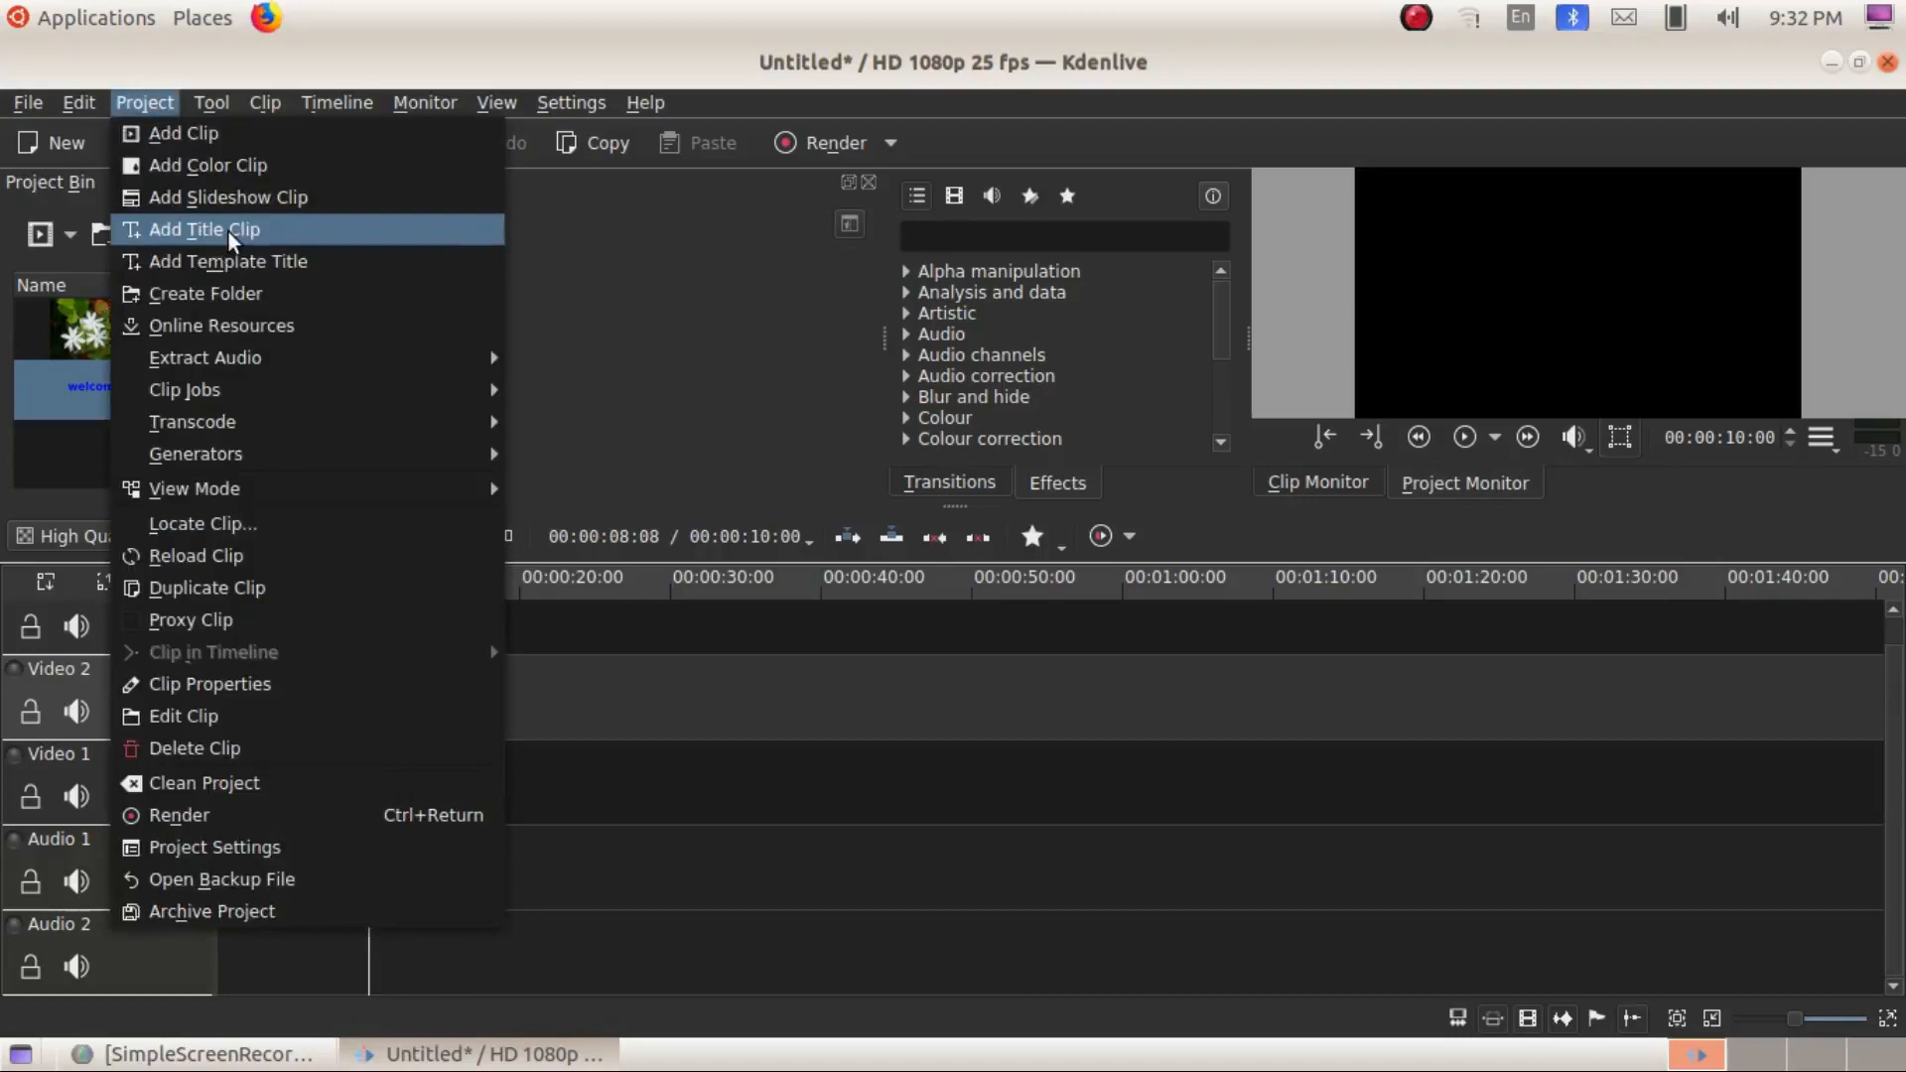
left_click(56, 423)
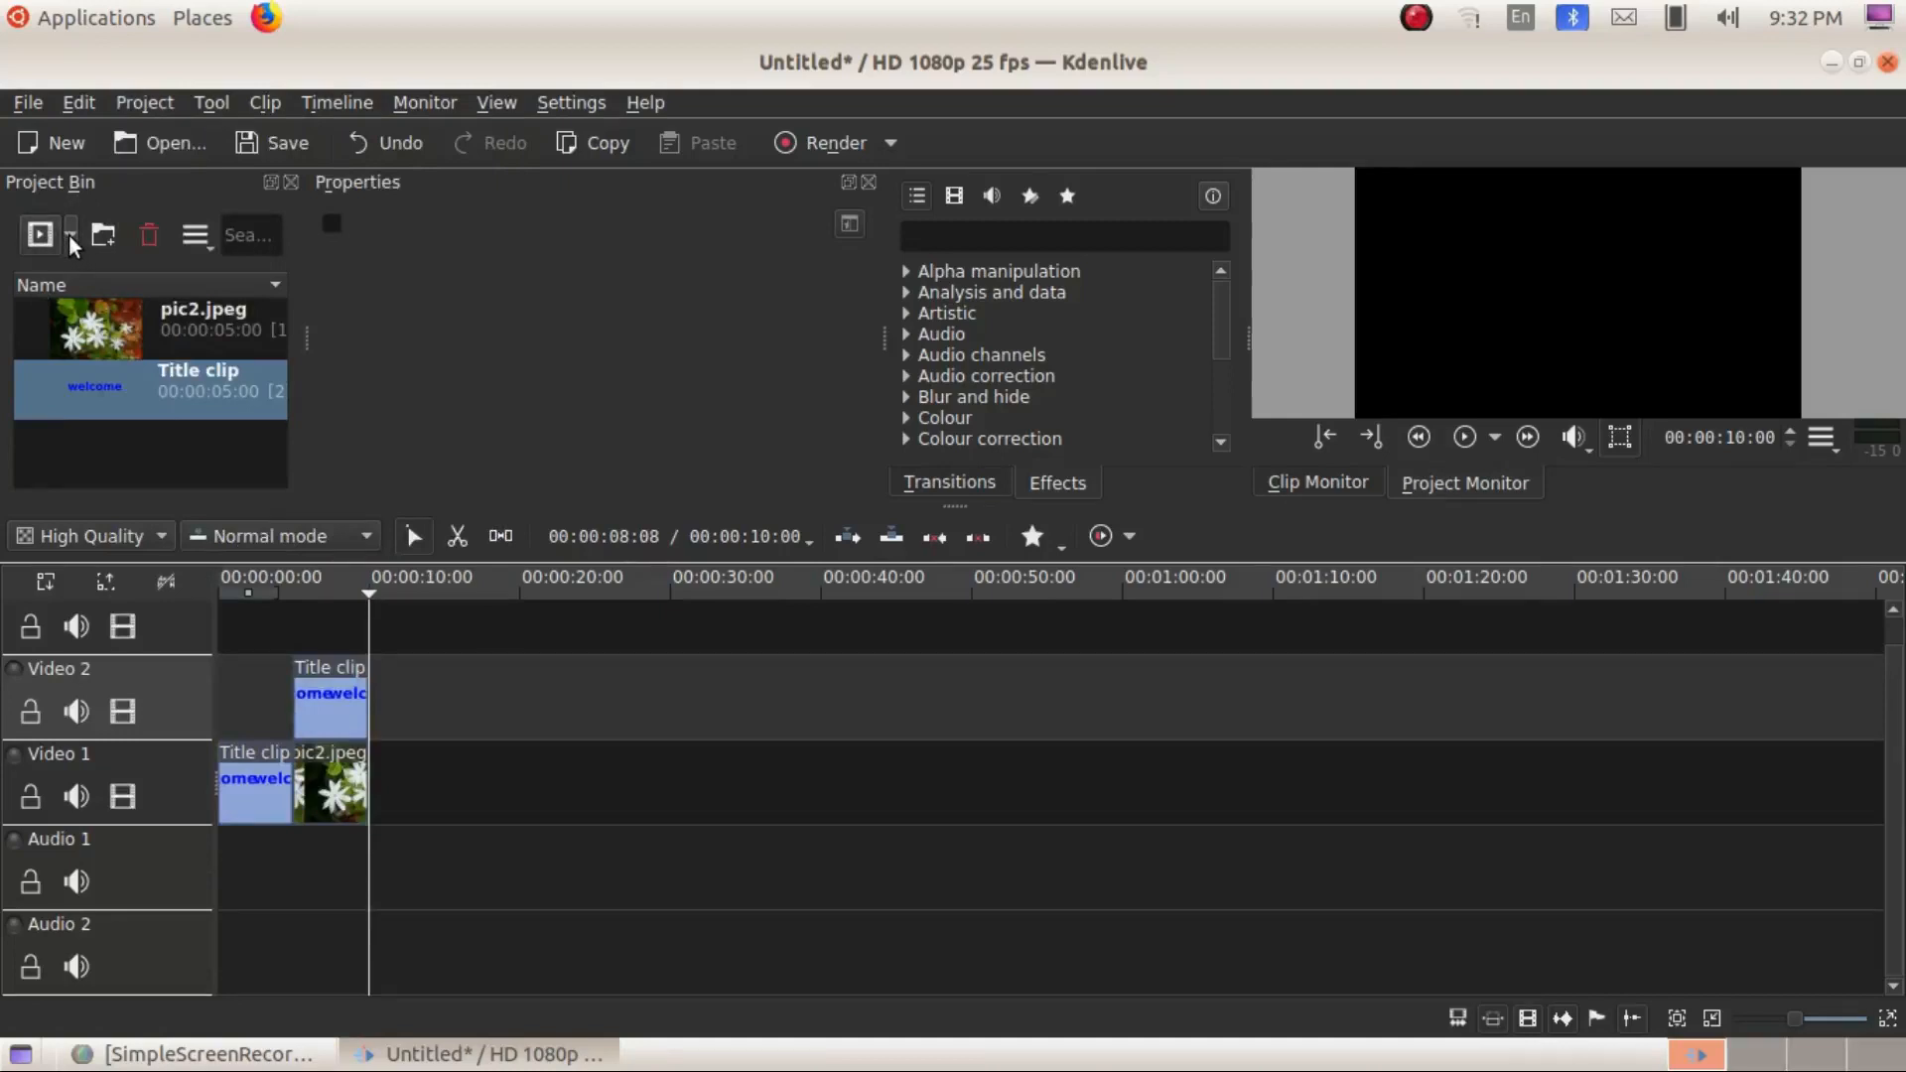
left_click(69, 235)
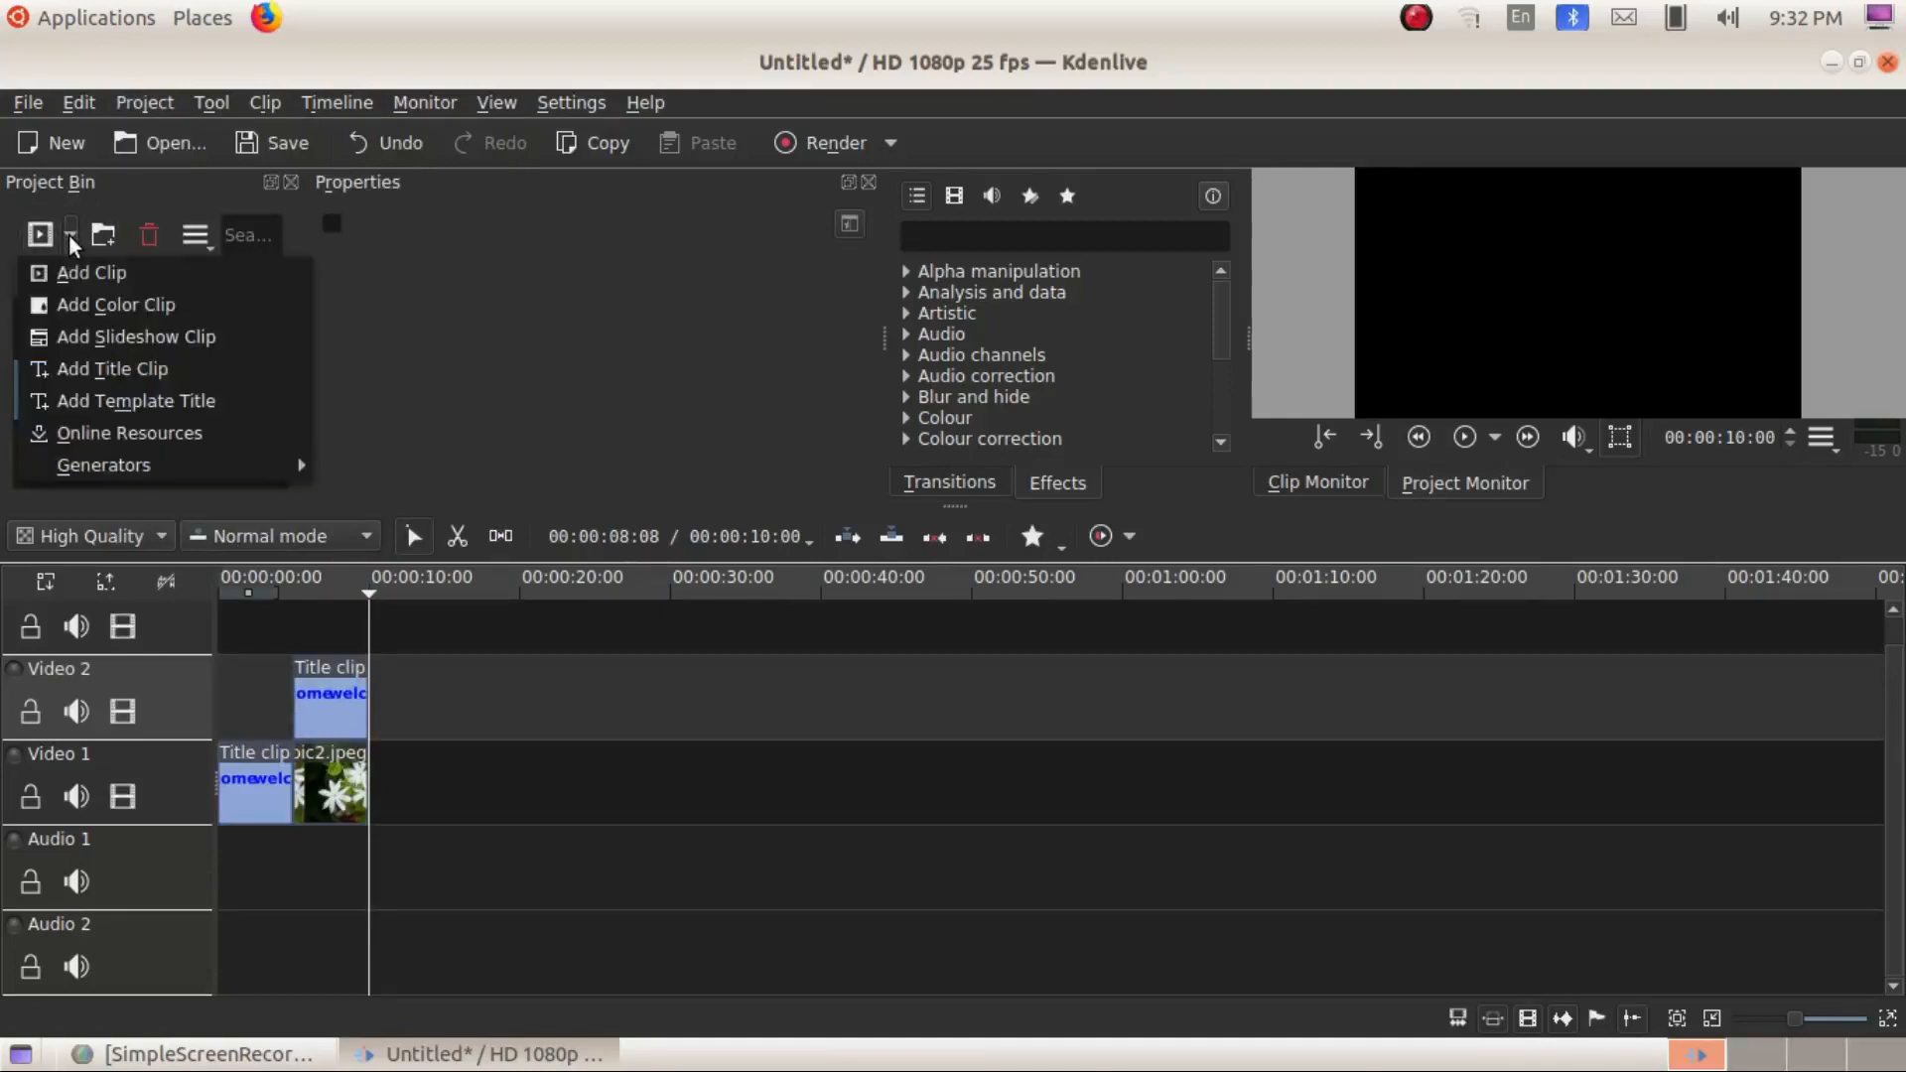
left_click(80, 368)
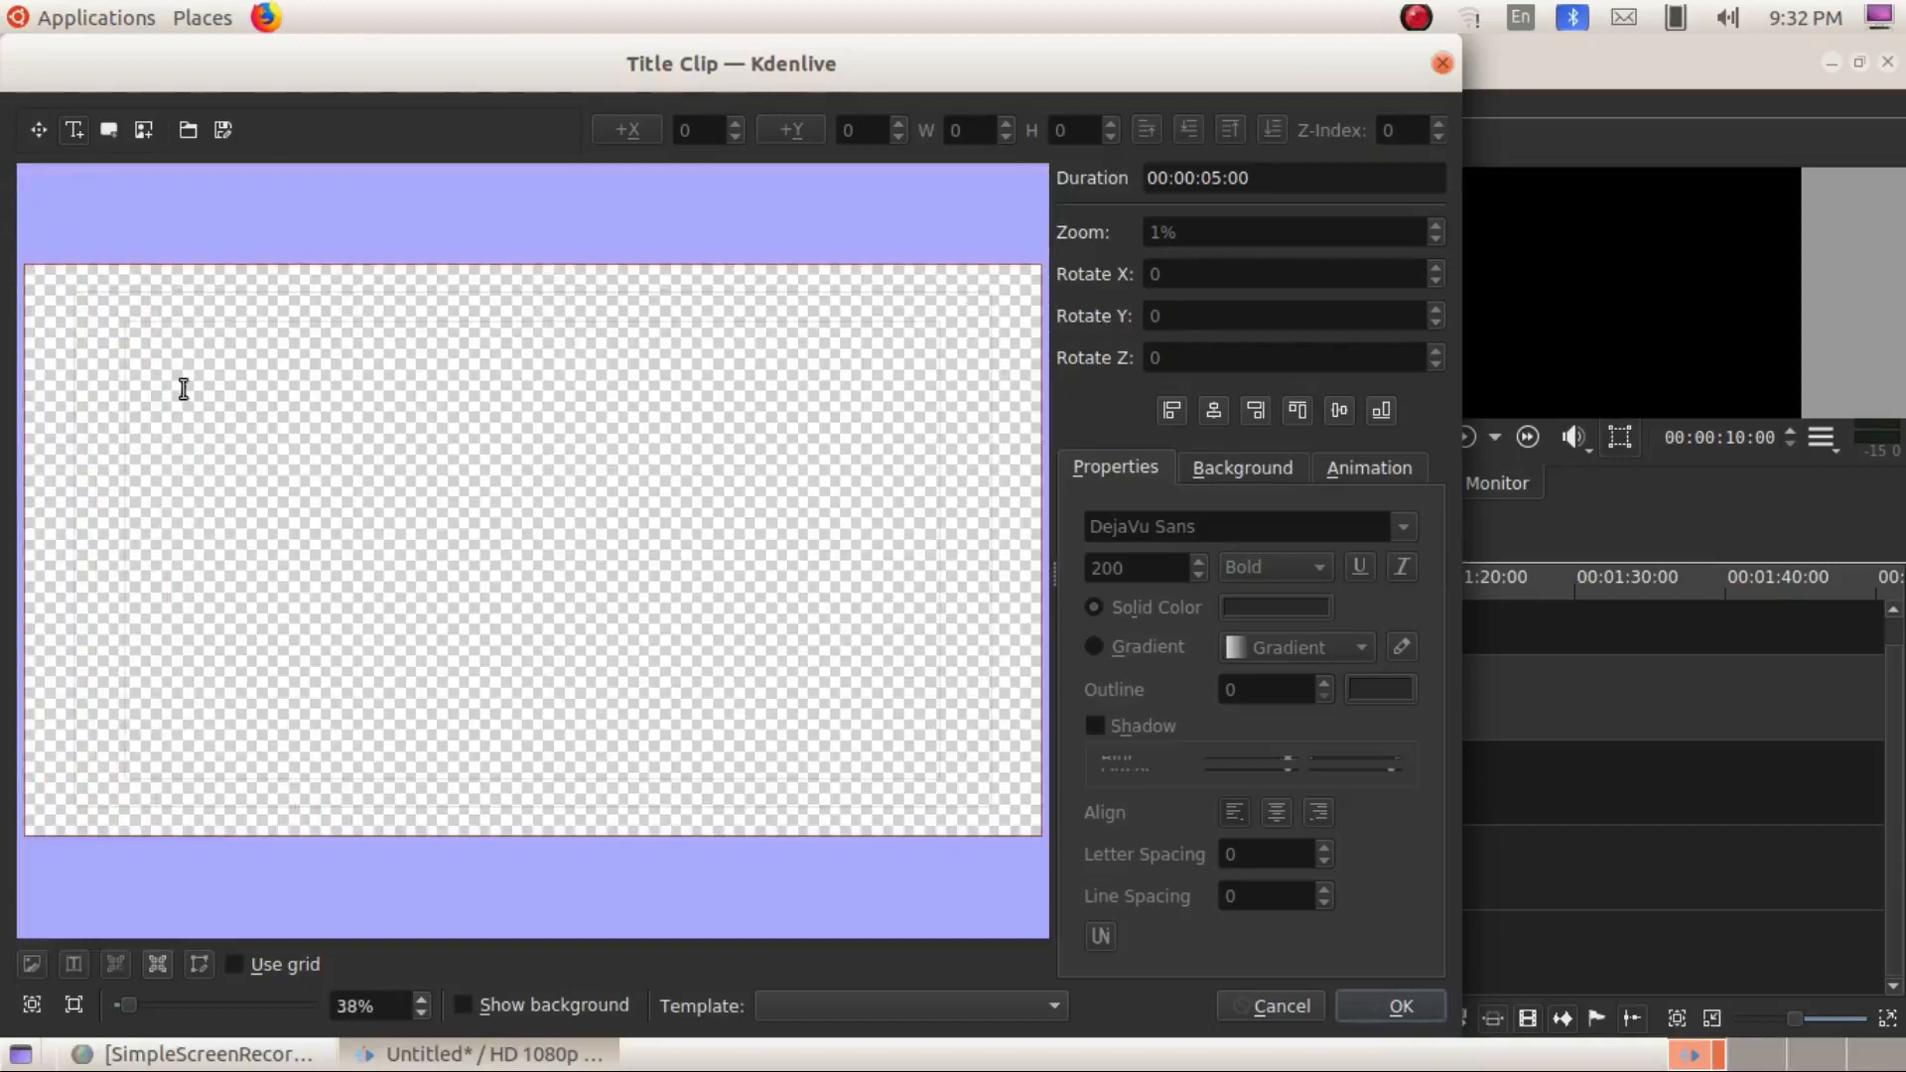
left_click(1244, 473)
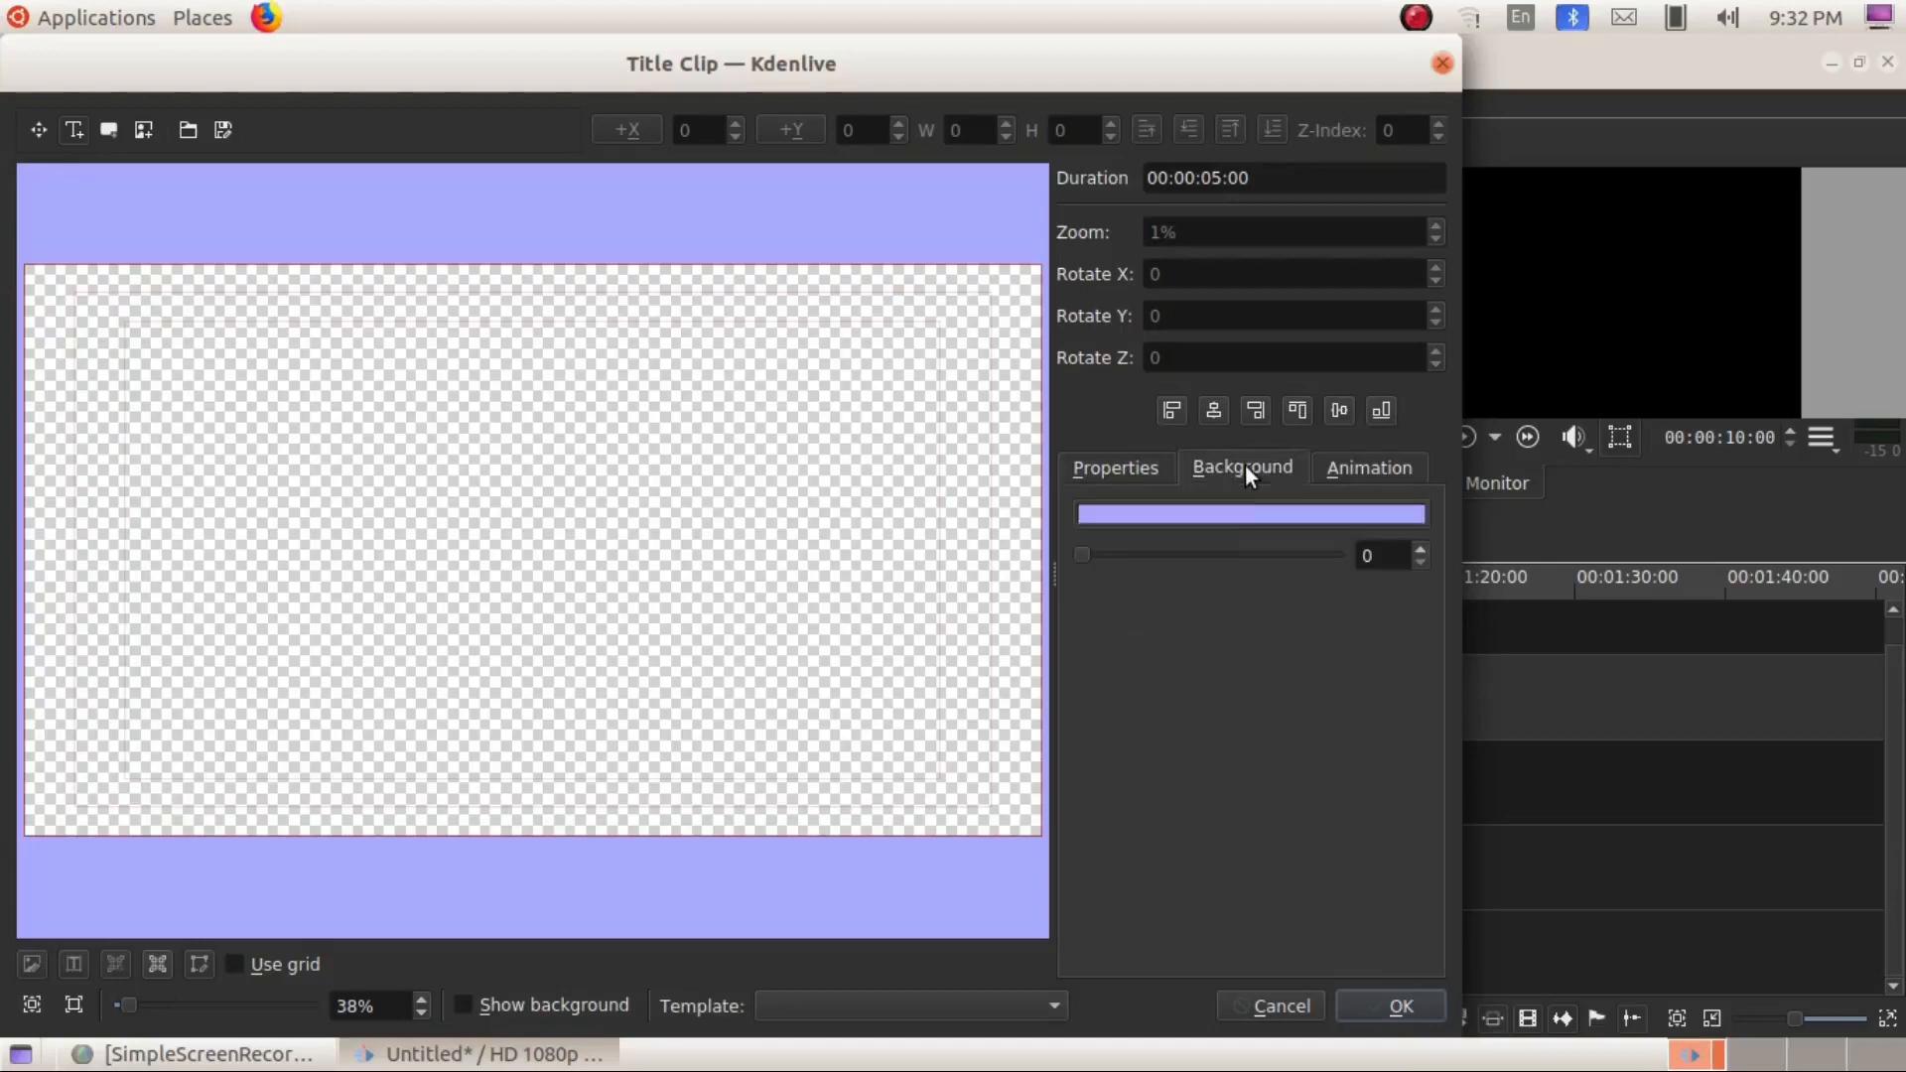
left_click(1148, 516)
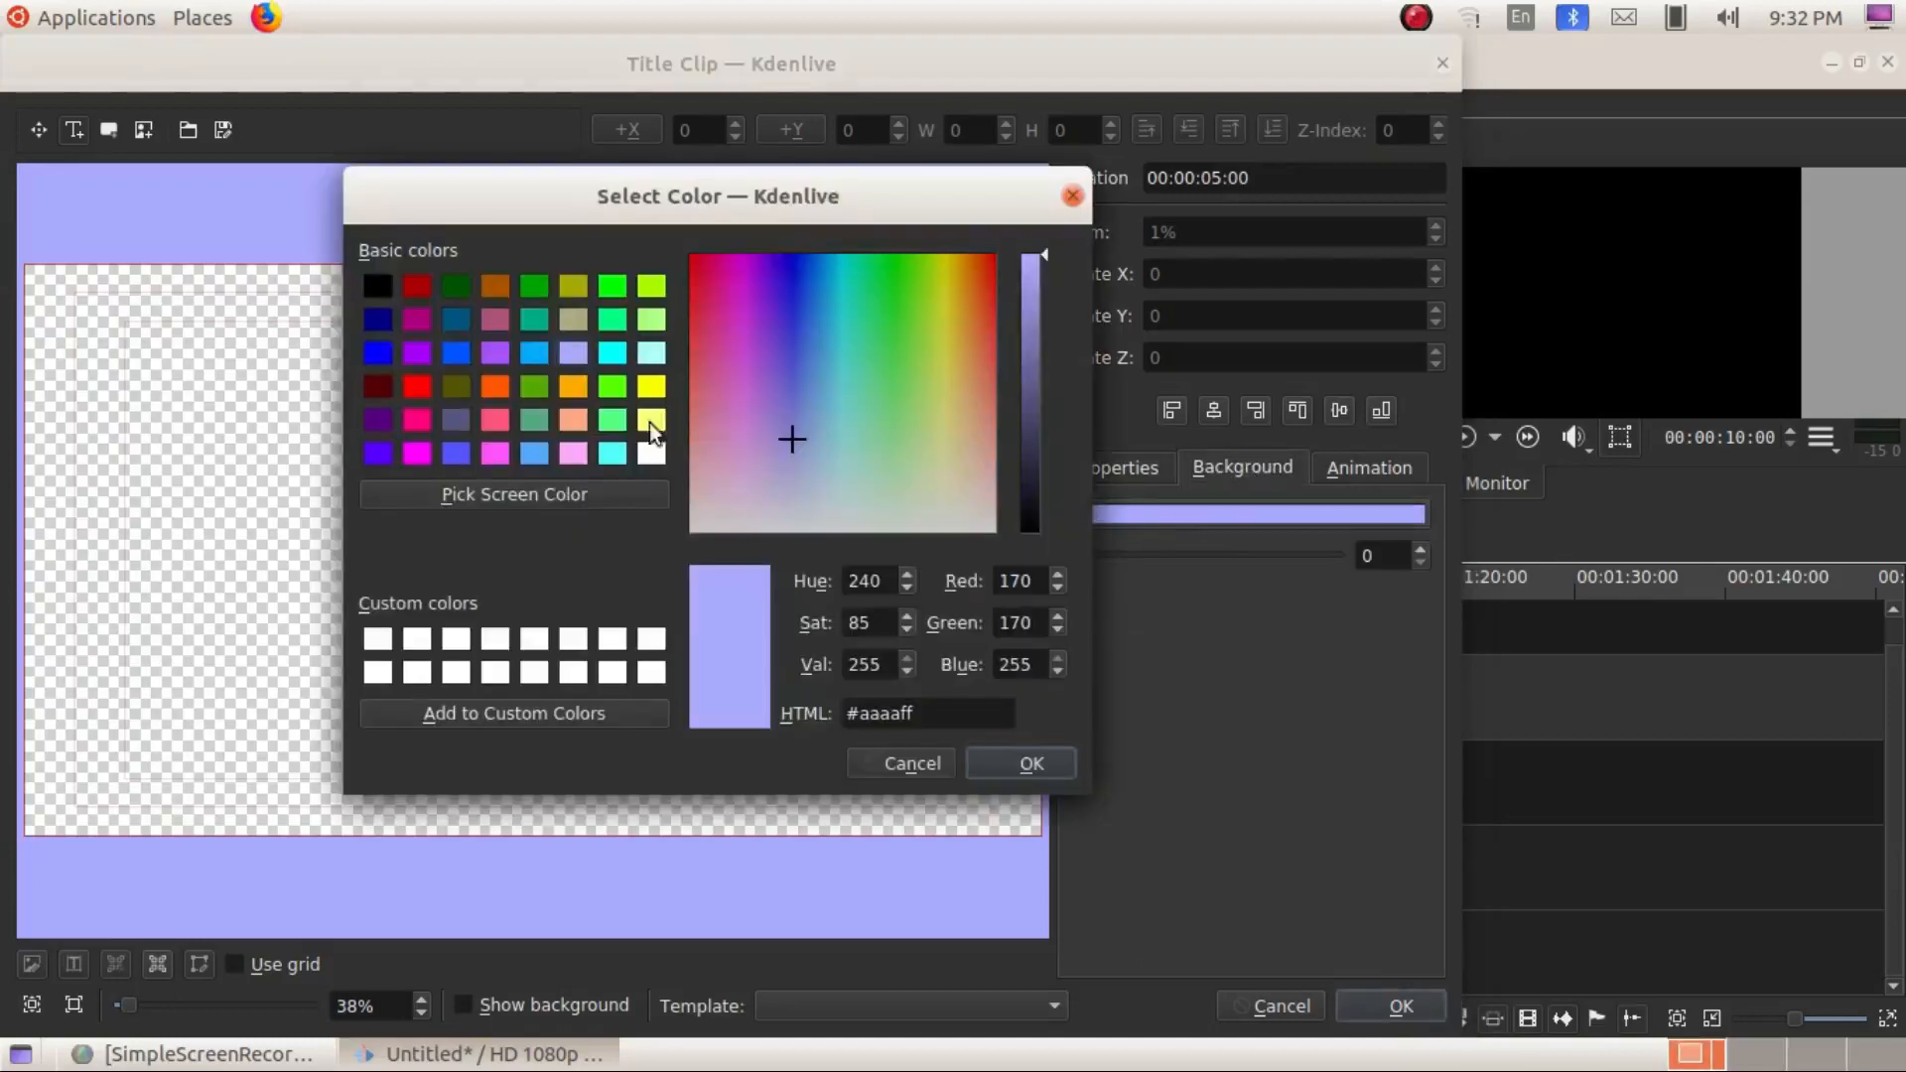
left_click(380, 355)
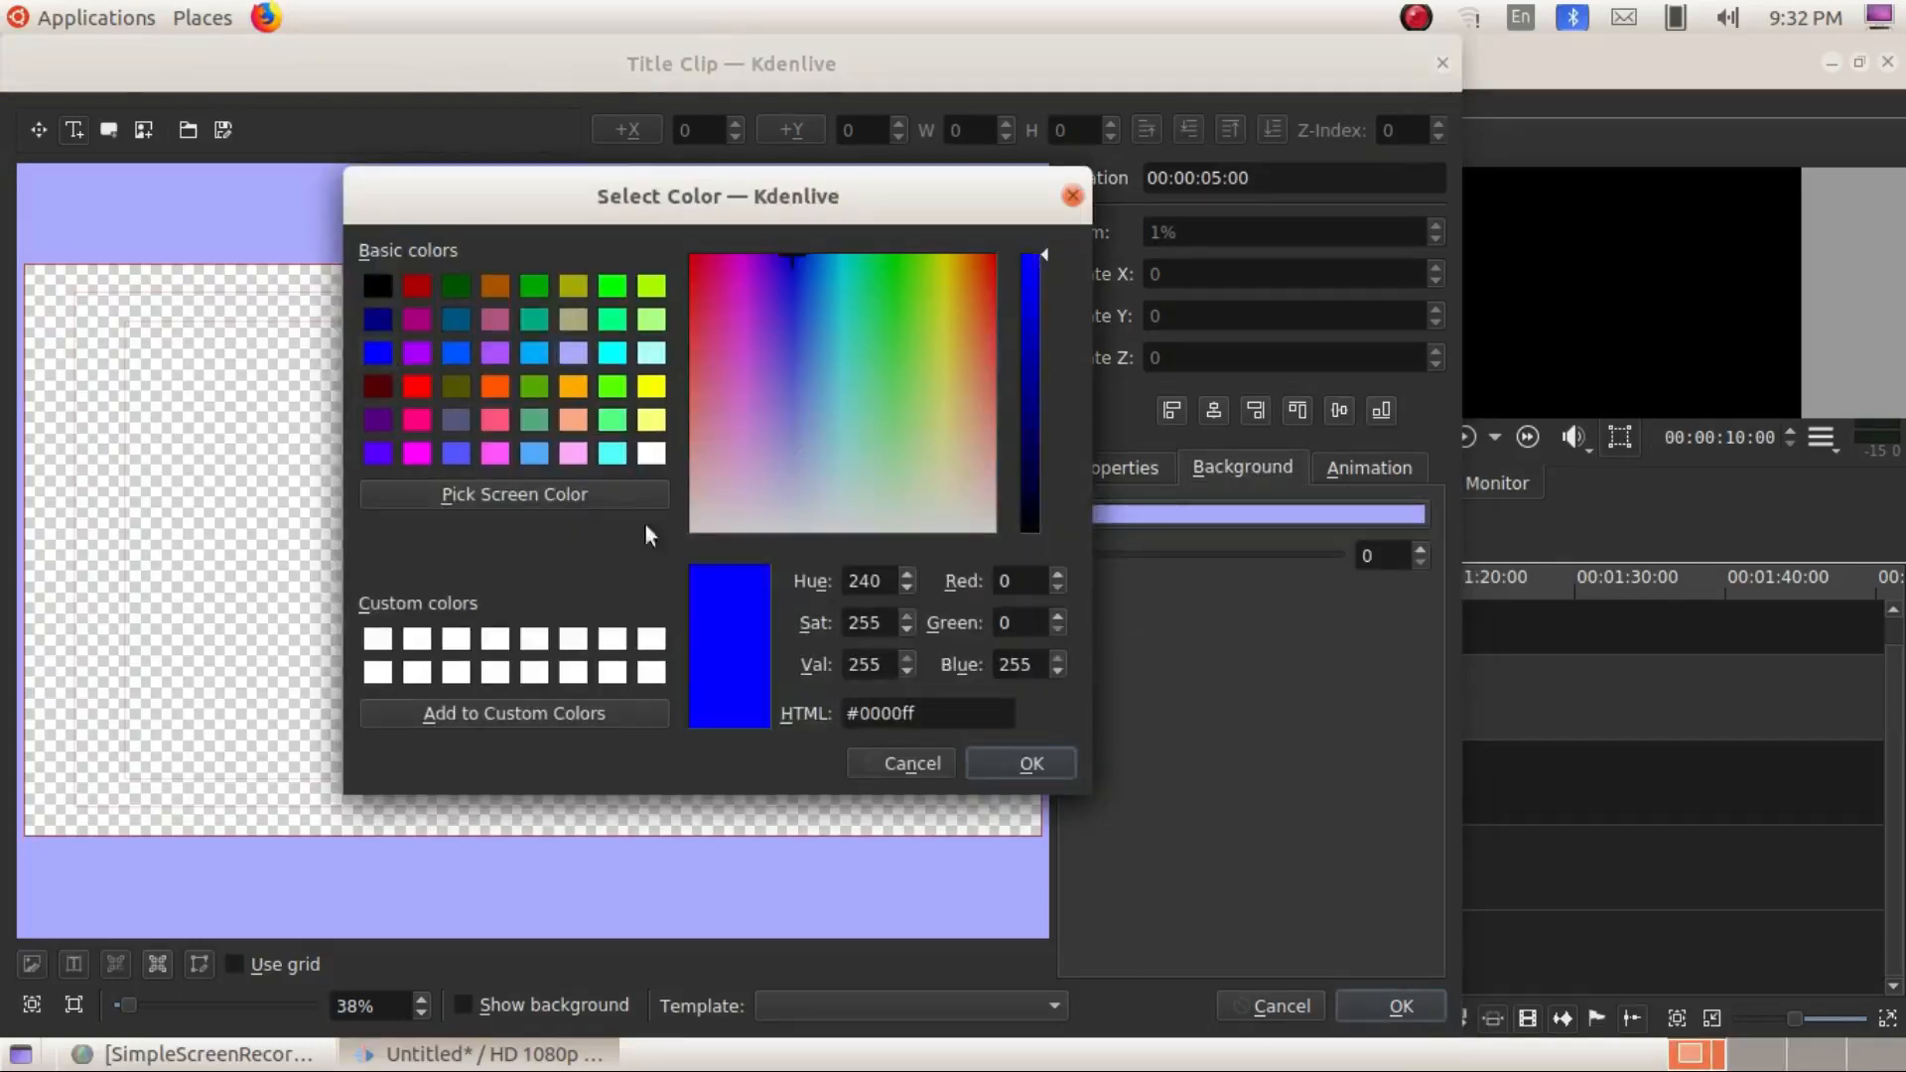
left_click(1025, 766)
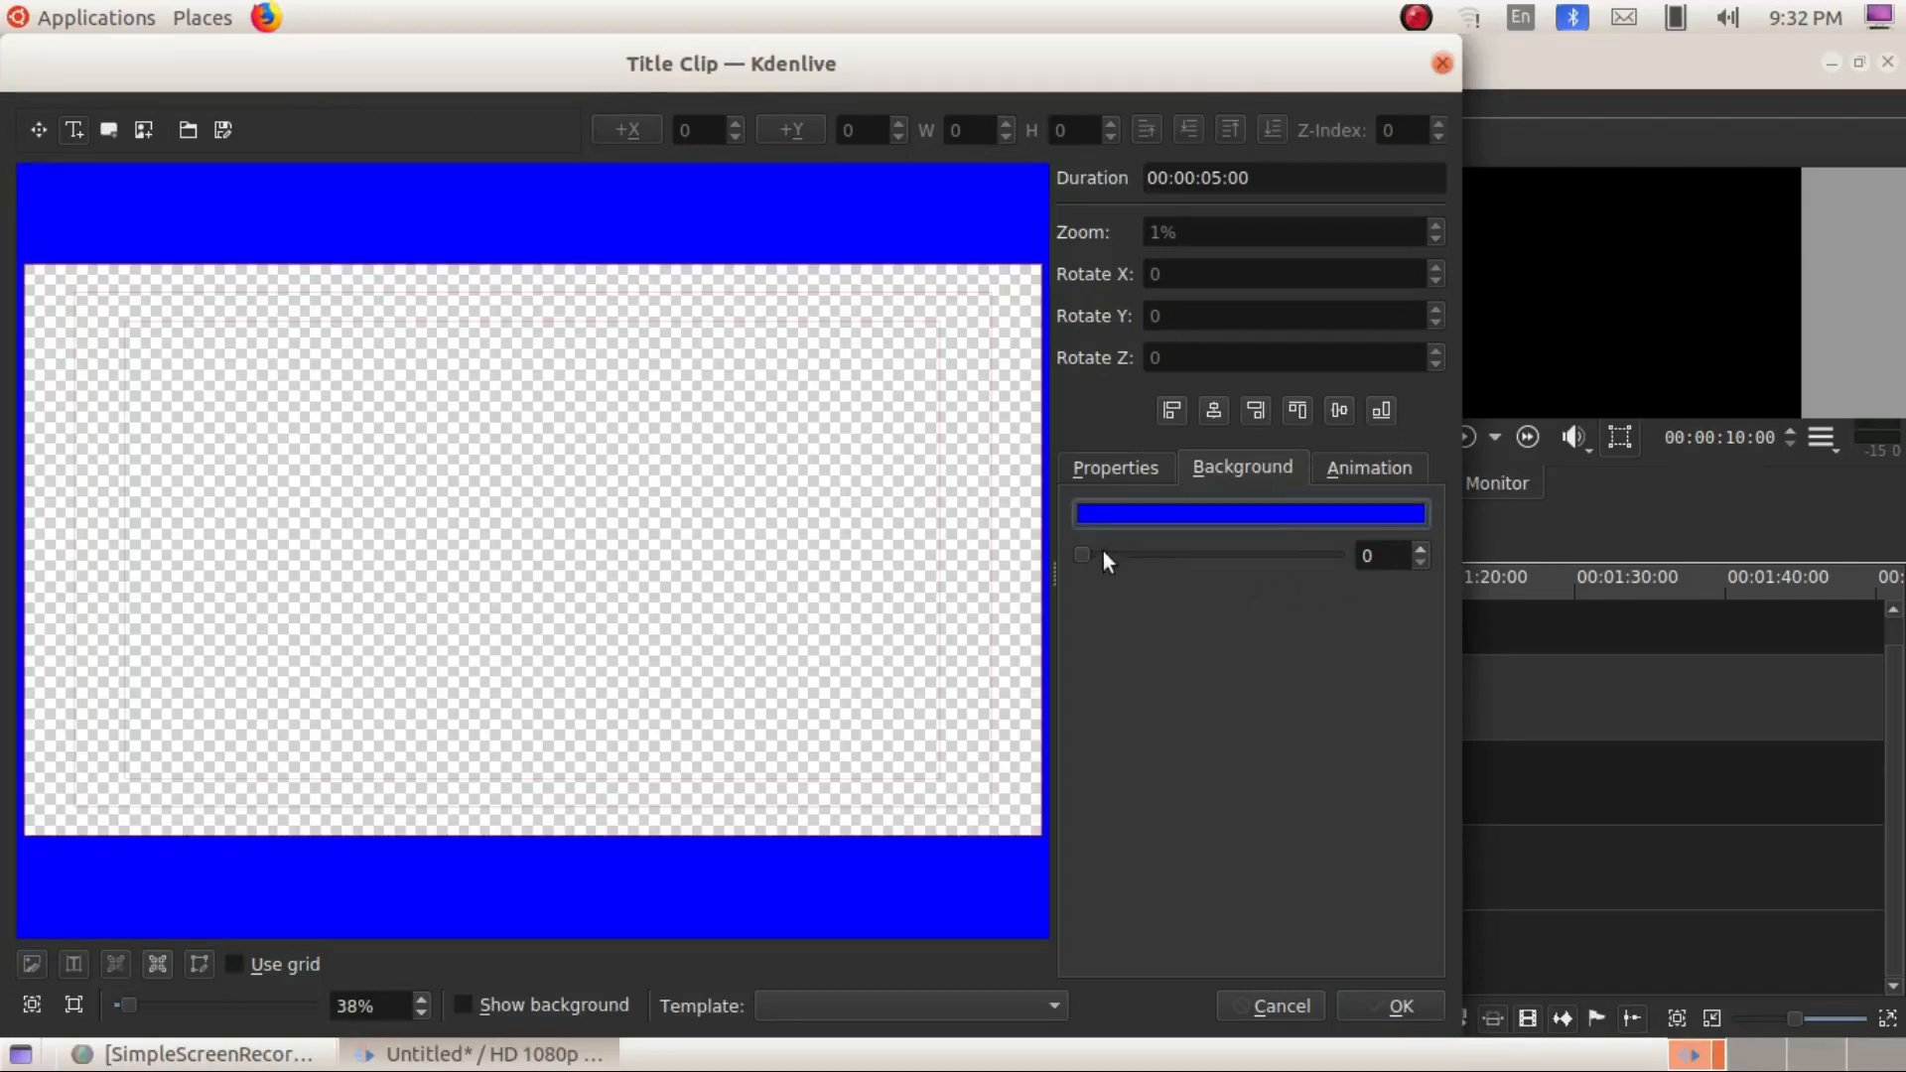
left_click_drag(1080, 554, 1328, 554)
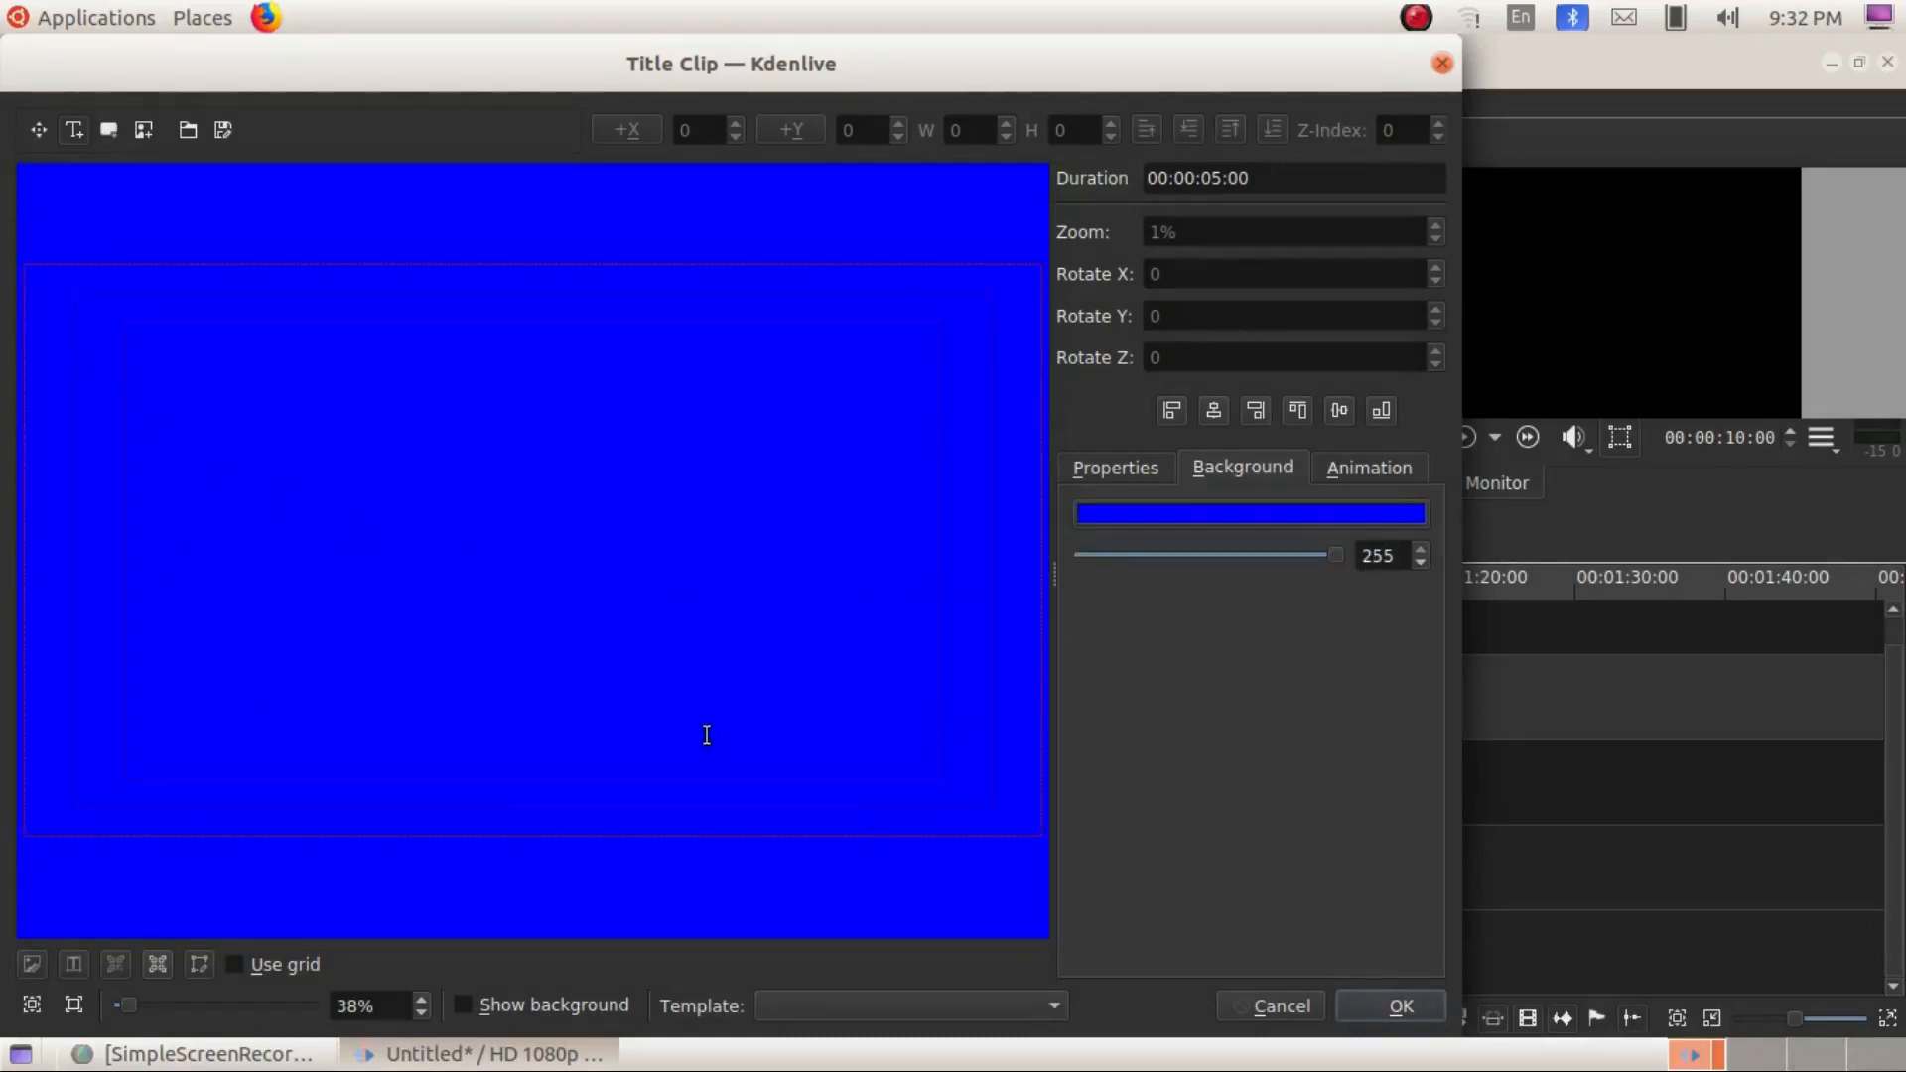
- Add a text item in the upper part of the title frame and set its solid colour to white (#ffffff)
left_click(1116, 467)
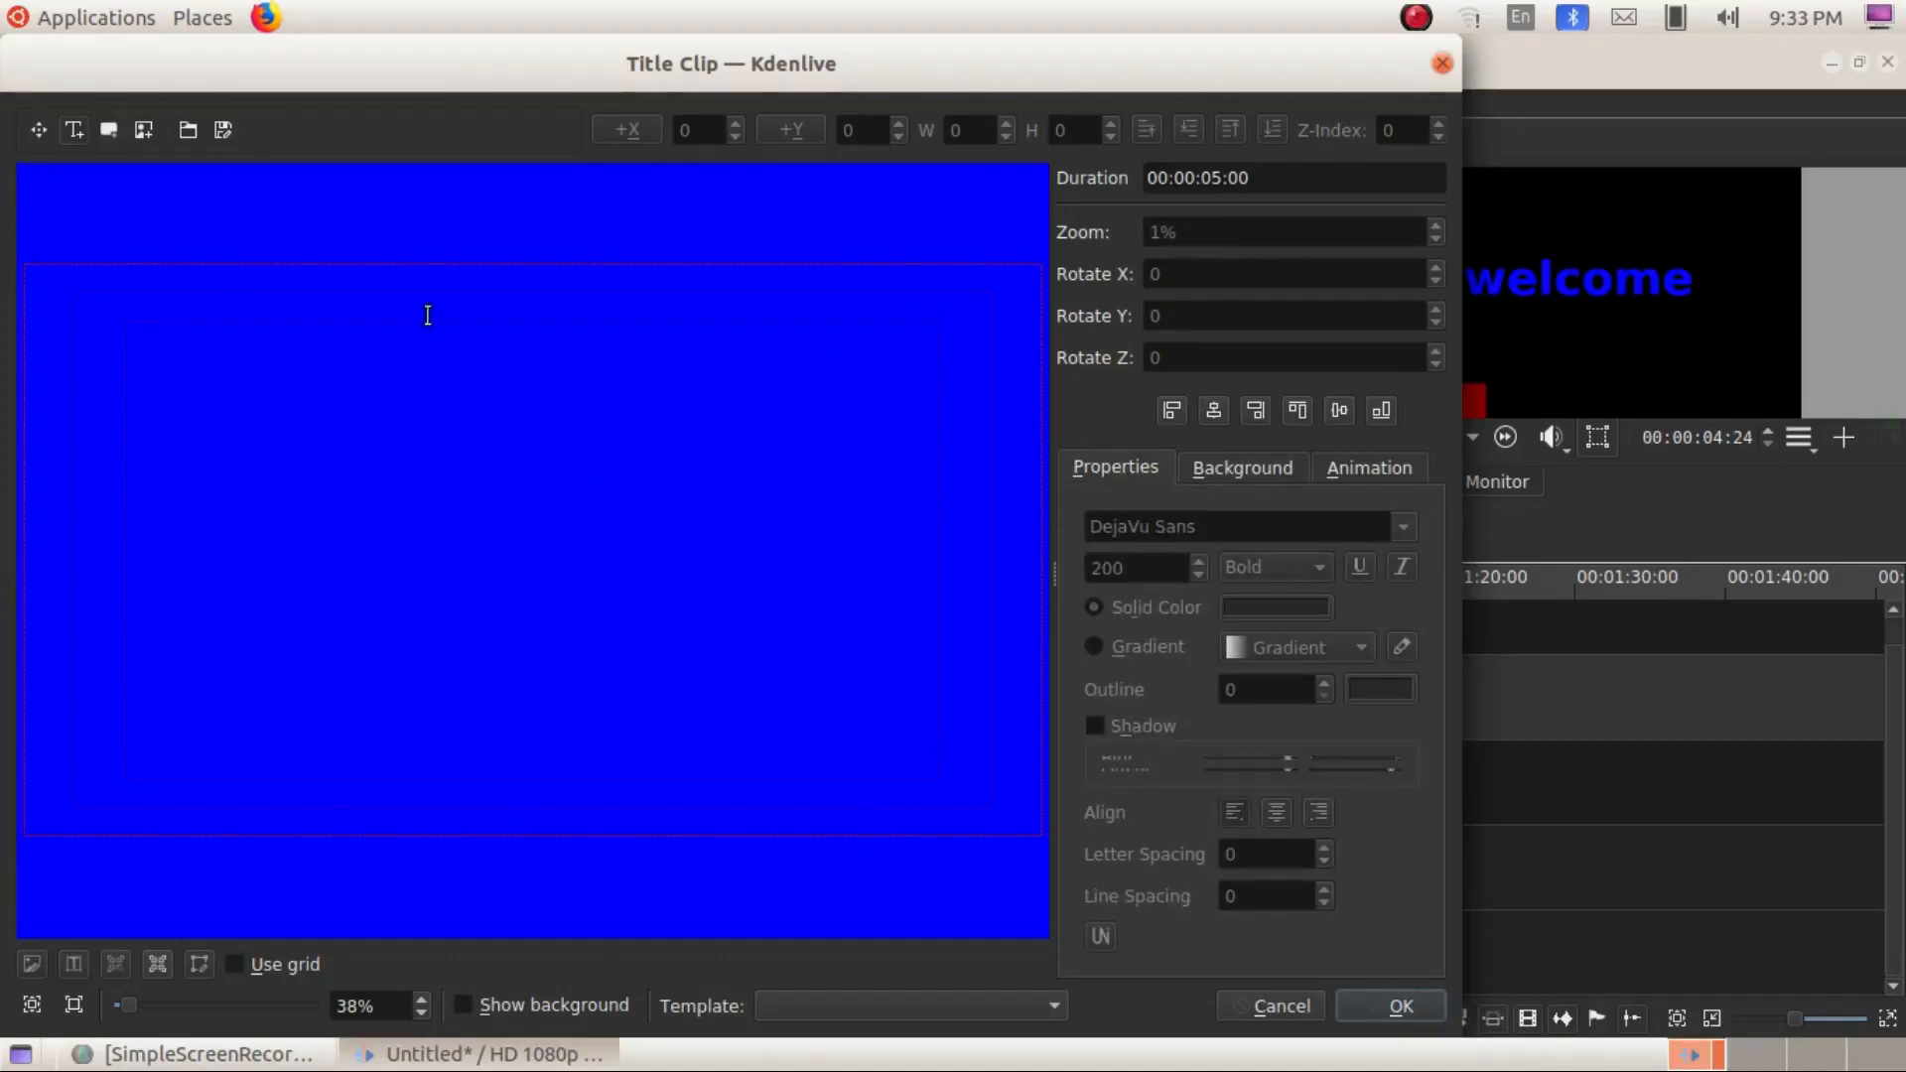
left_click(73, 130)
left_click(315, 421)
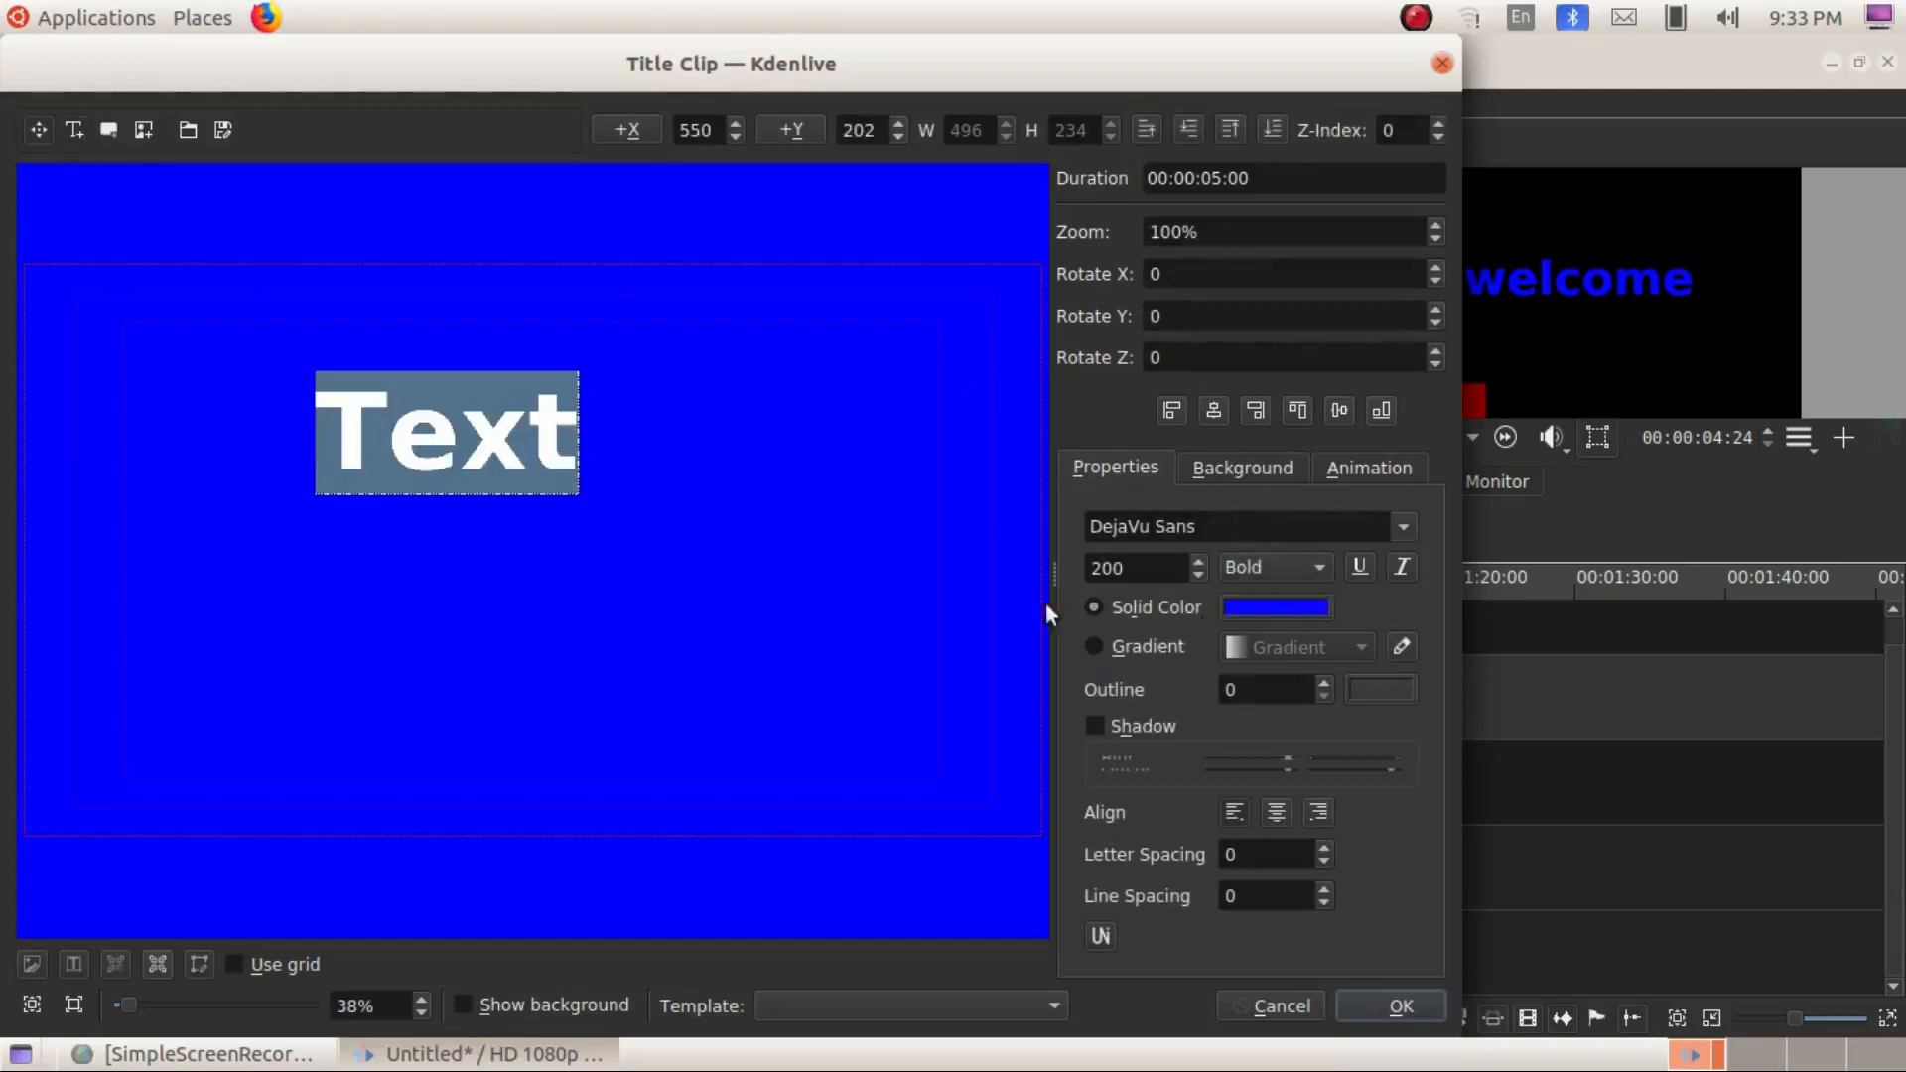
left_click(1255, 609)
left_click(651, 434)
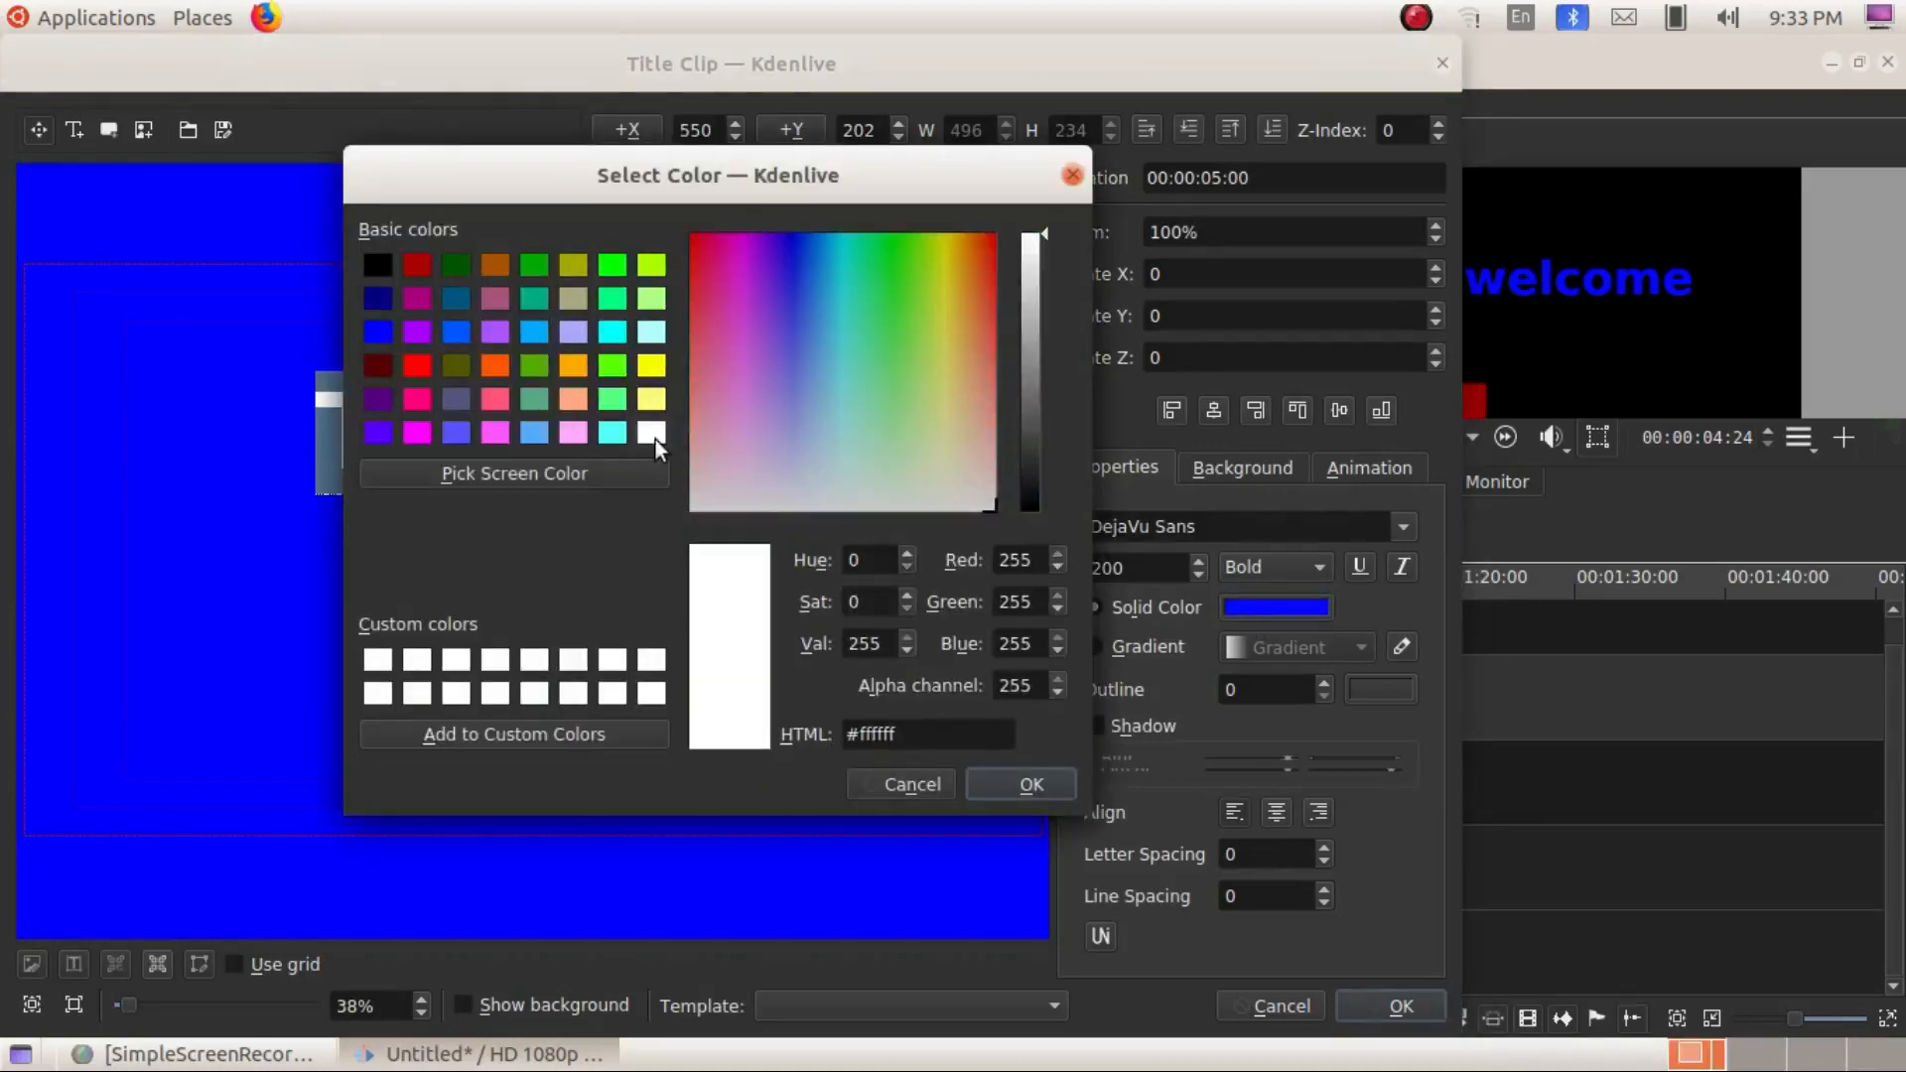
left_click(998, 791)
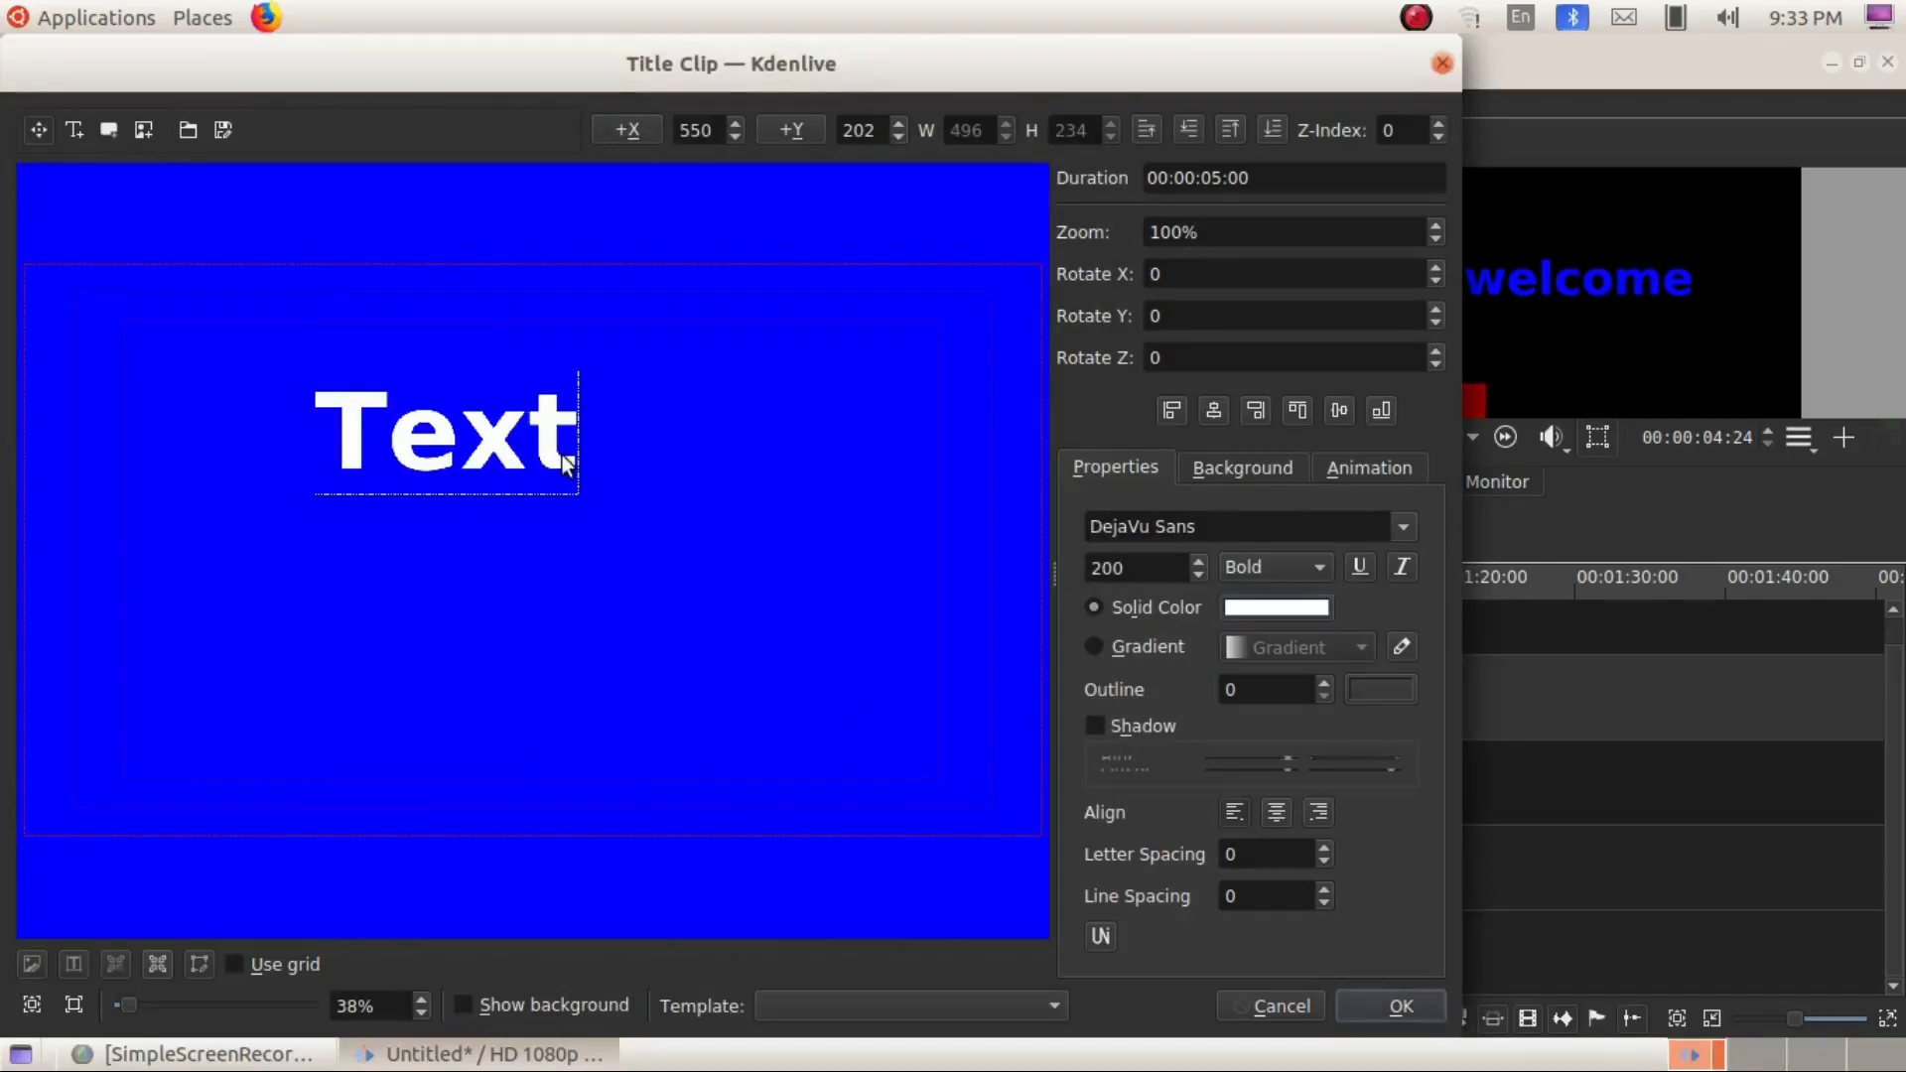
- Replace the placeholder text in the title with "kedenlive"
key("BackSpace")
key("BackSpace")
key("BackSpace")
key("BackSpace")
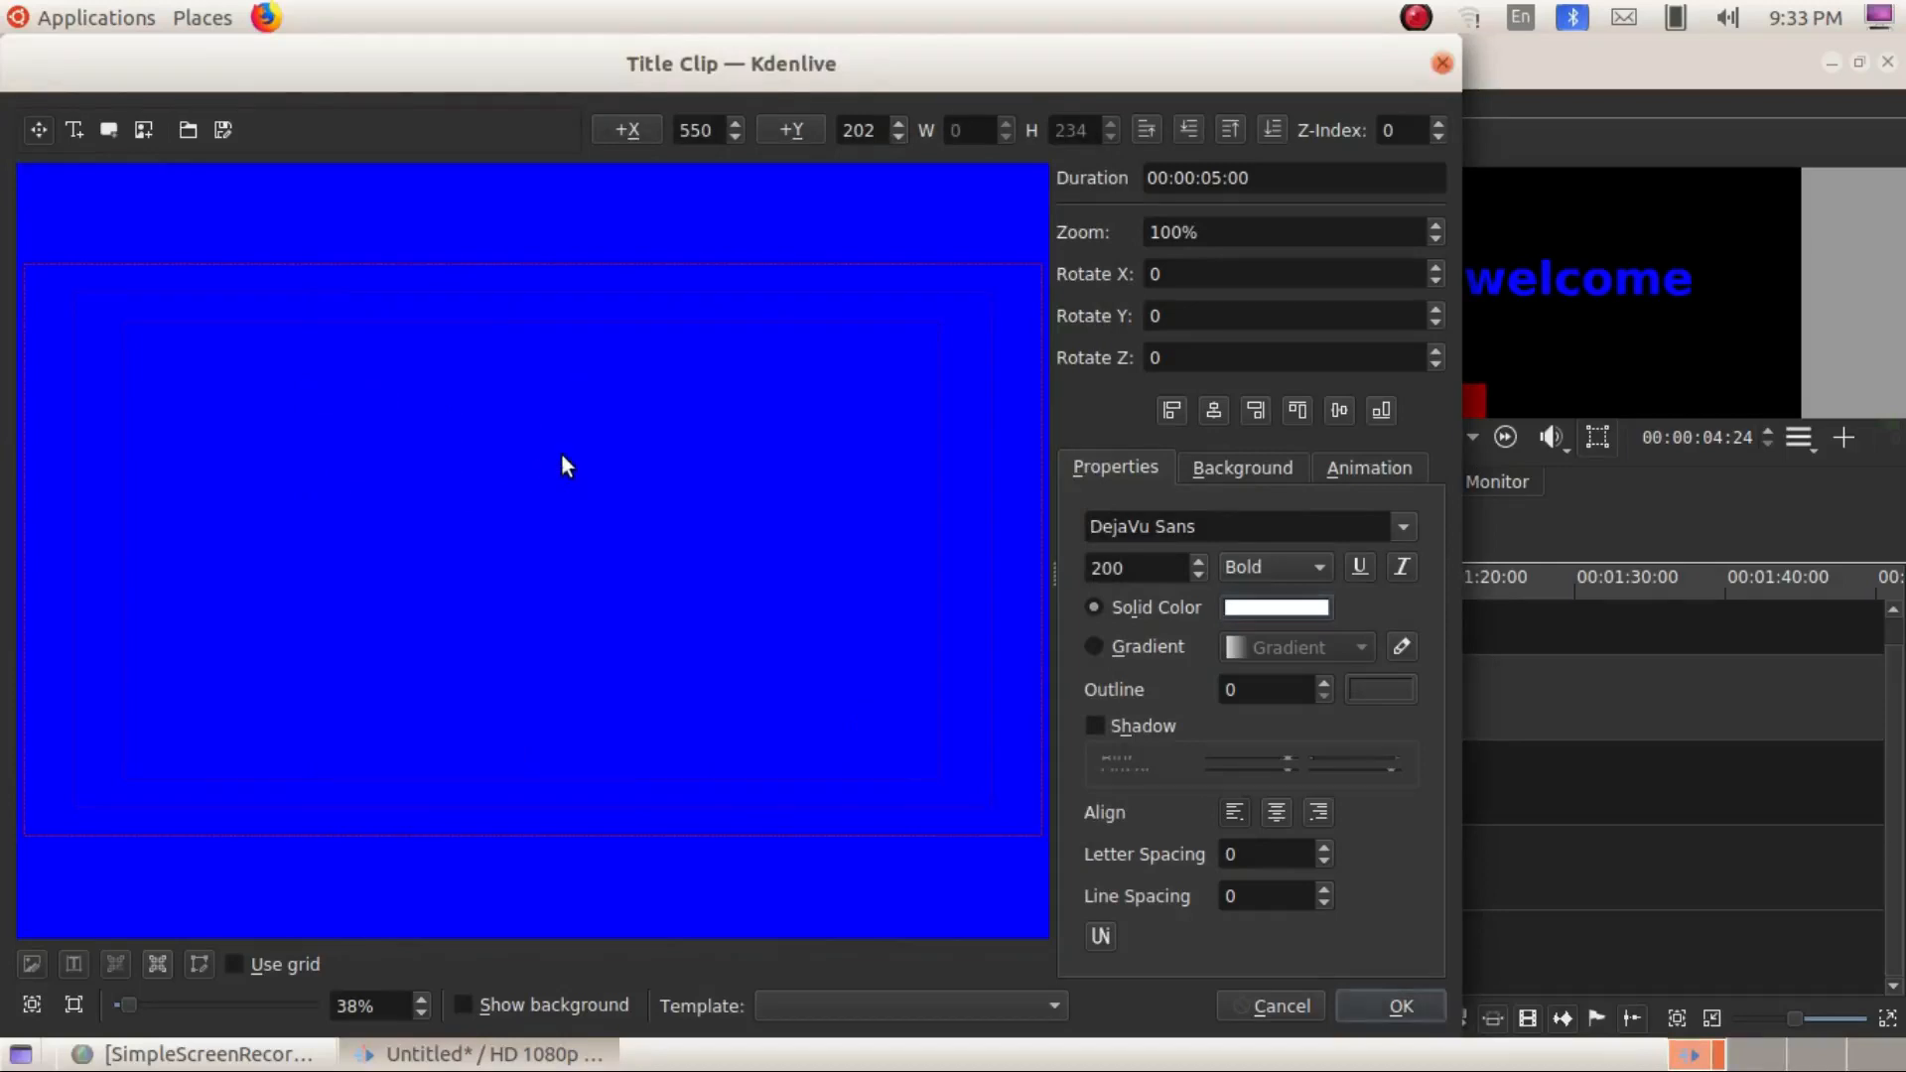
type("k")
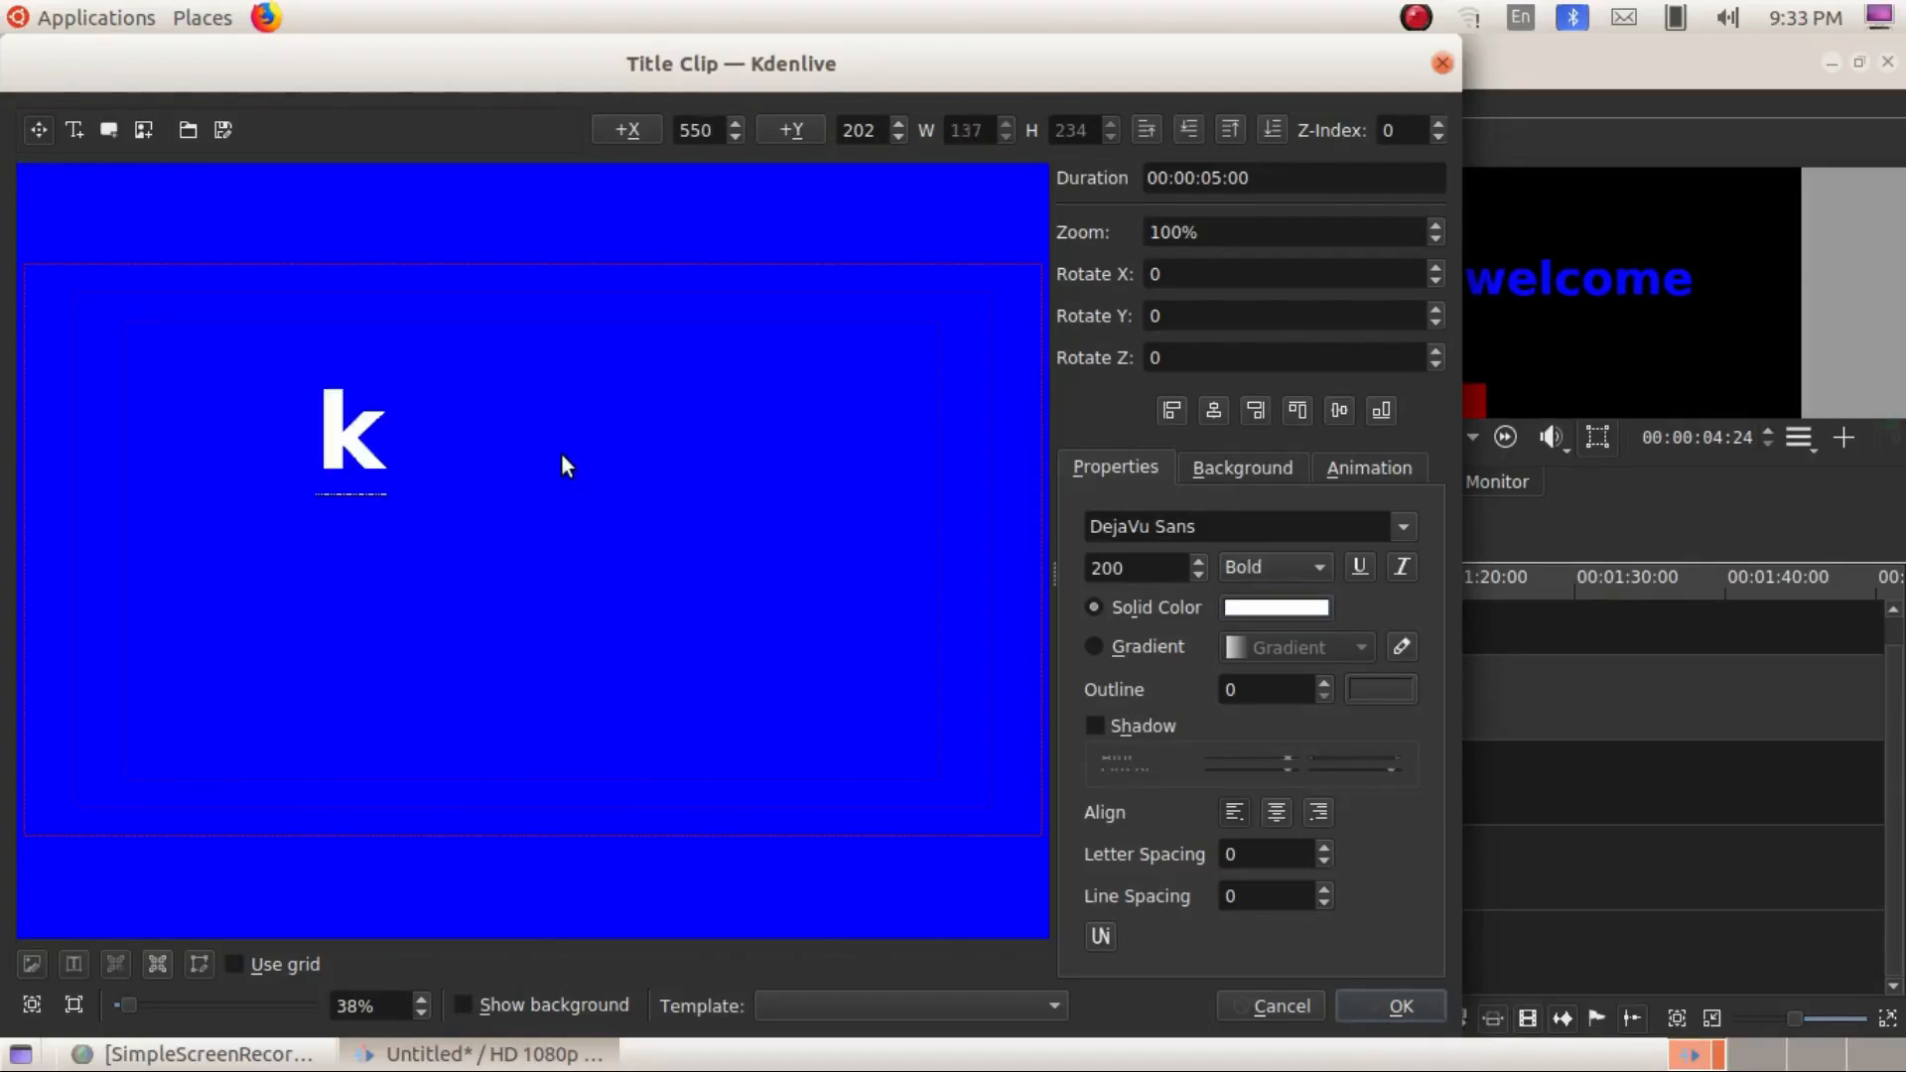
type("edenlive")
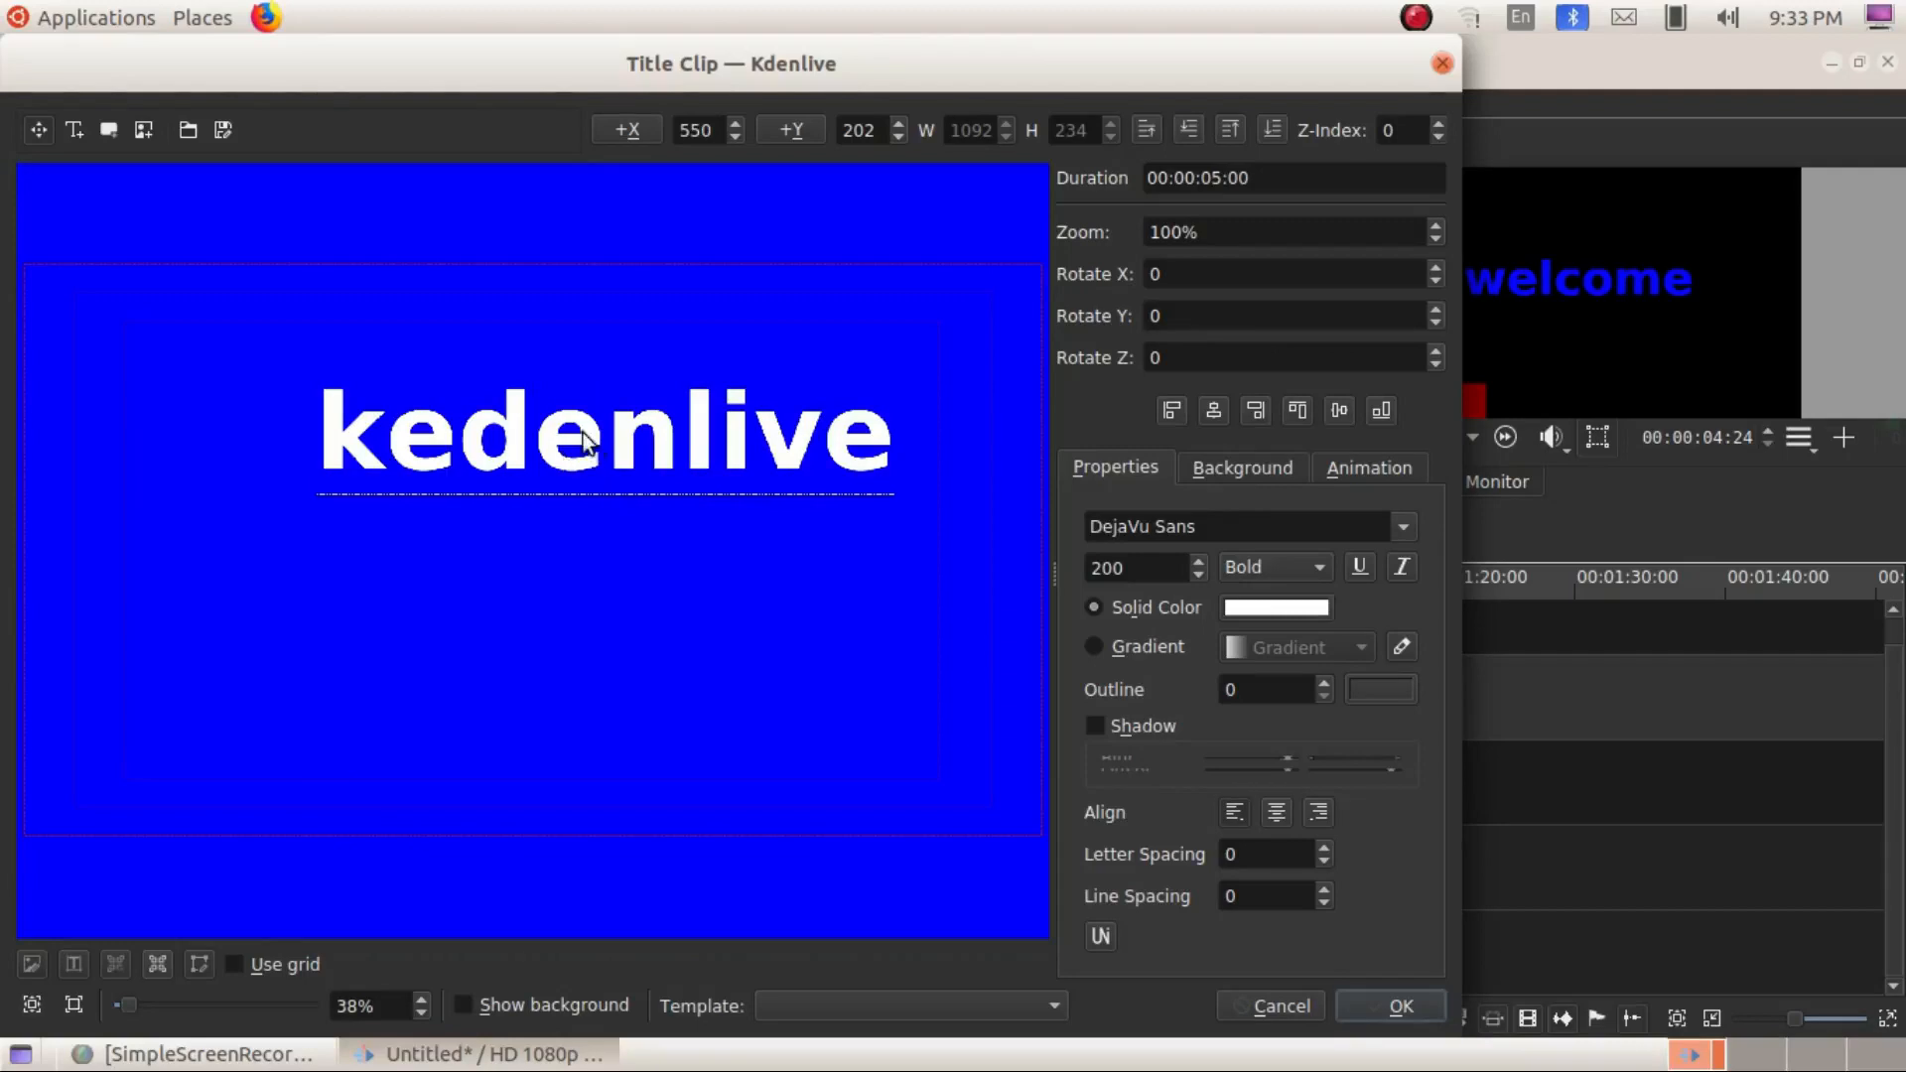
- Move the "kedenlive" text to the middle of the frame, about X 395 and Y 399, and save the title clip
left_click_drag(603, 458, 538, 480)
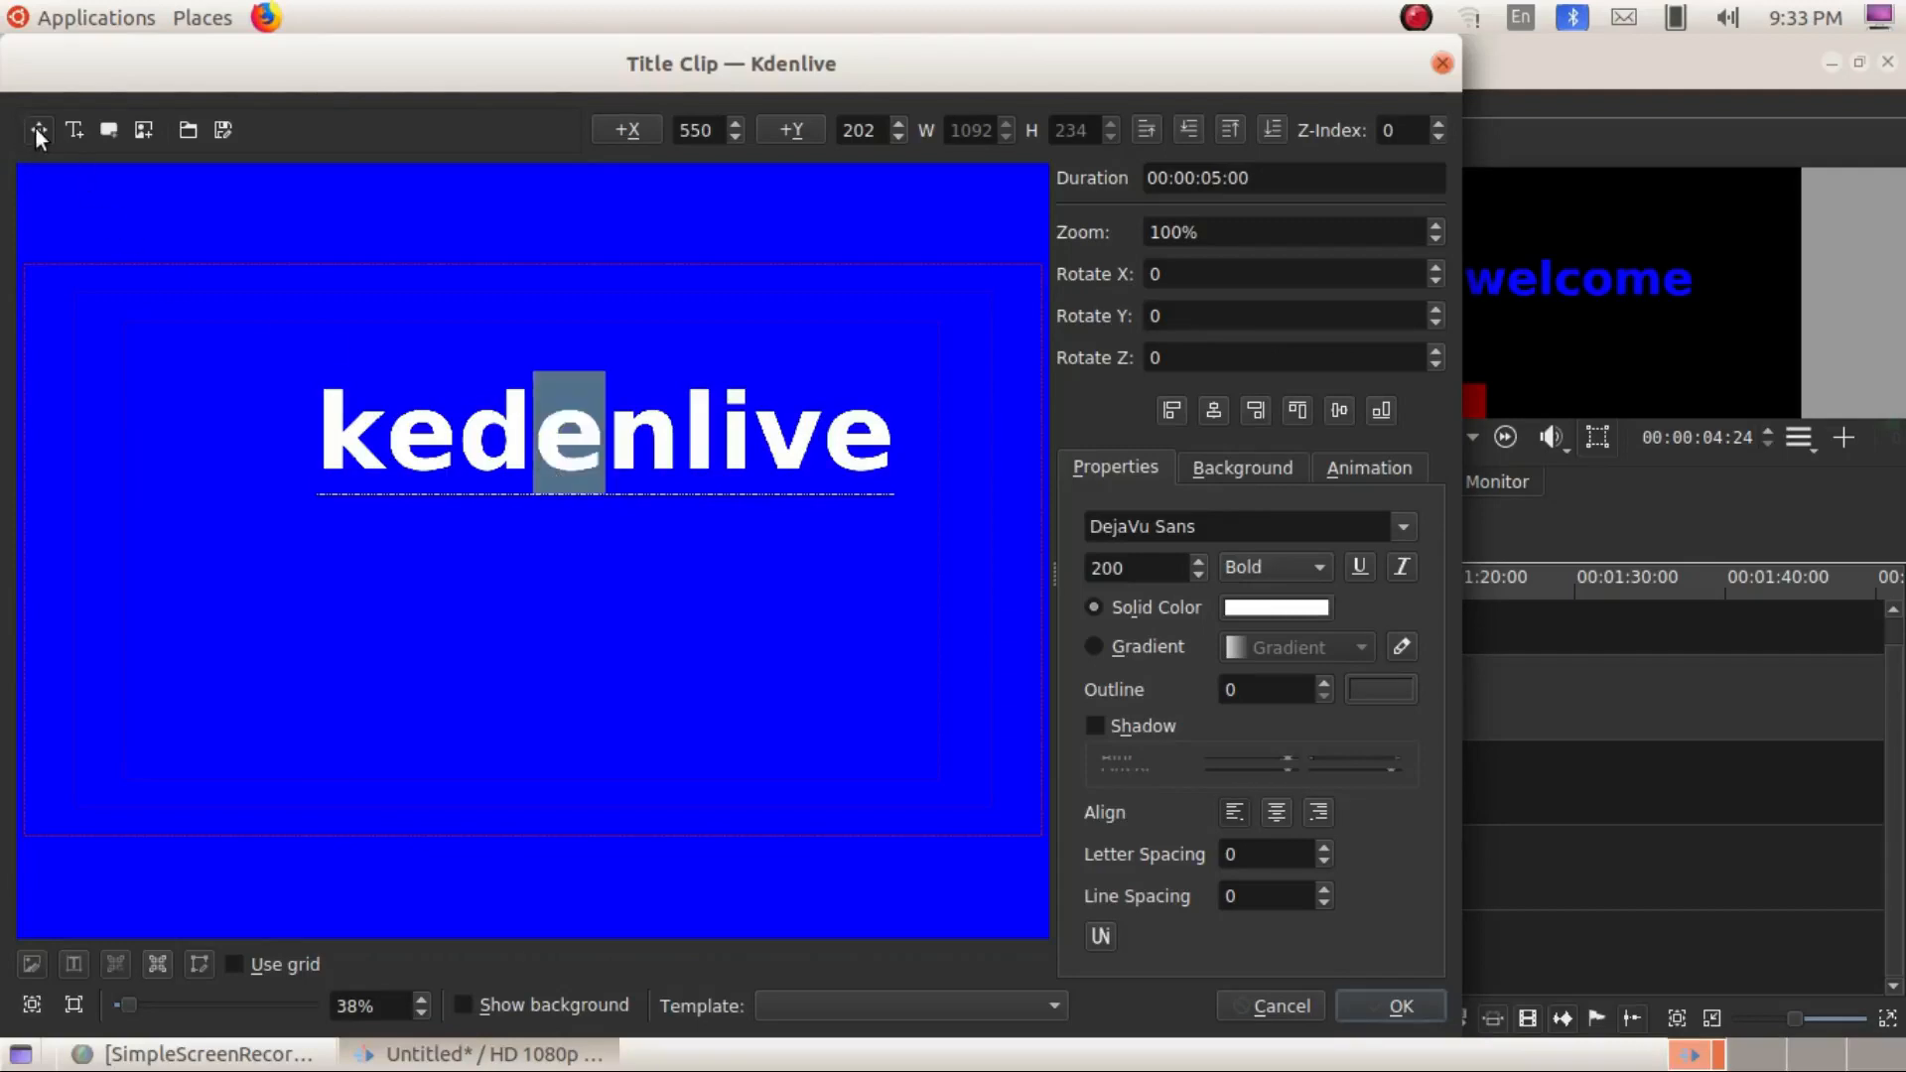
left_click(573, 454)
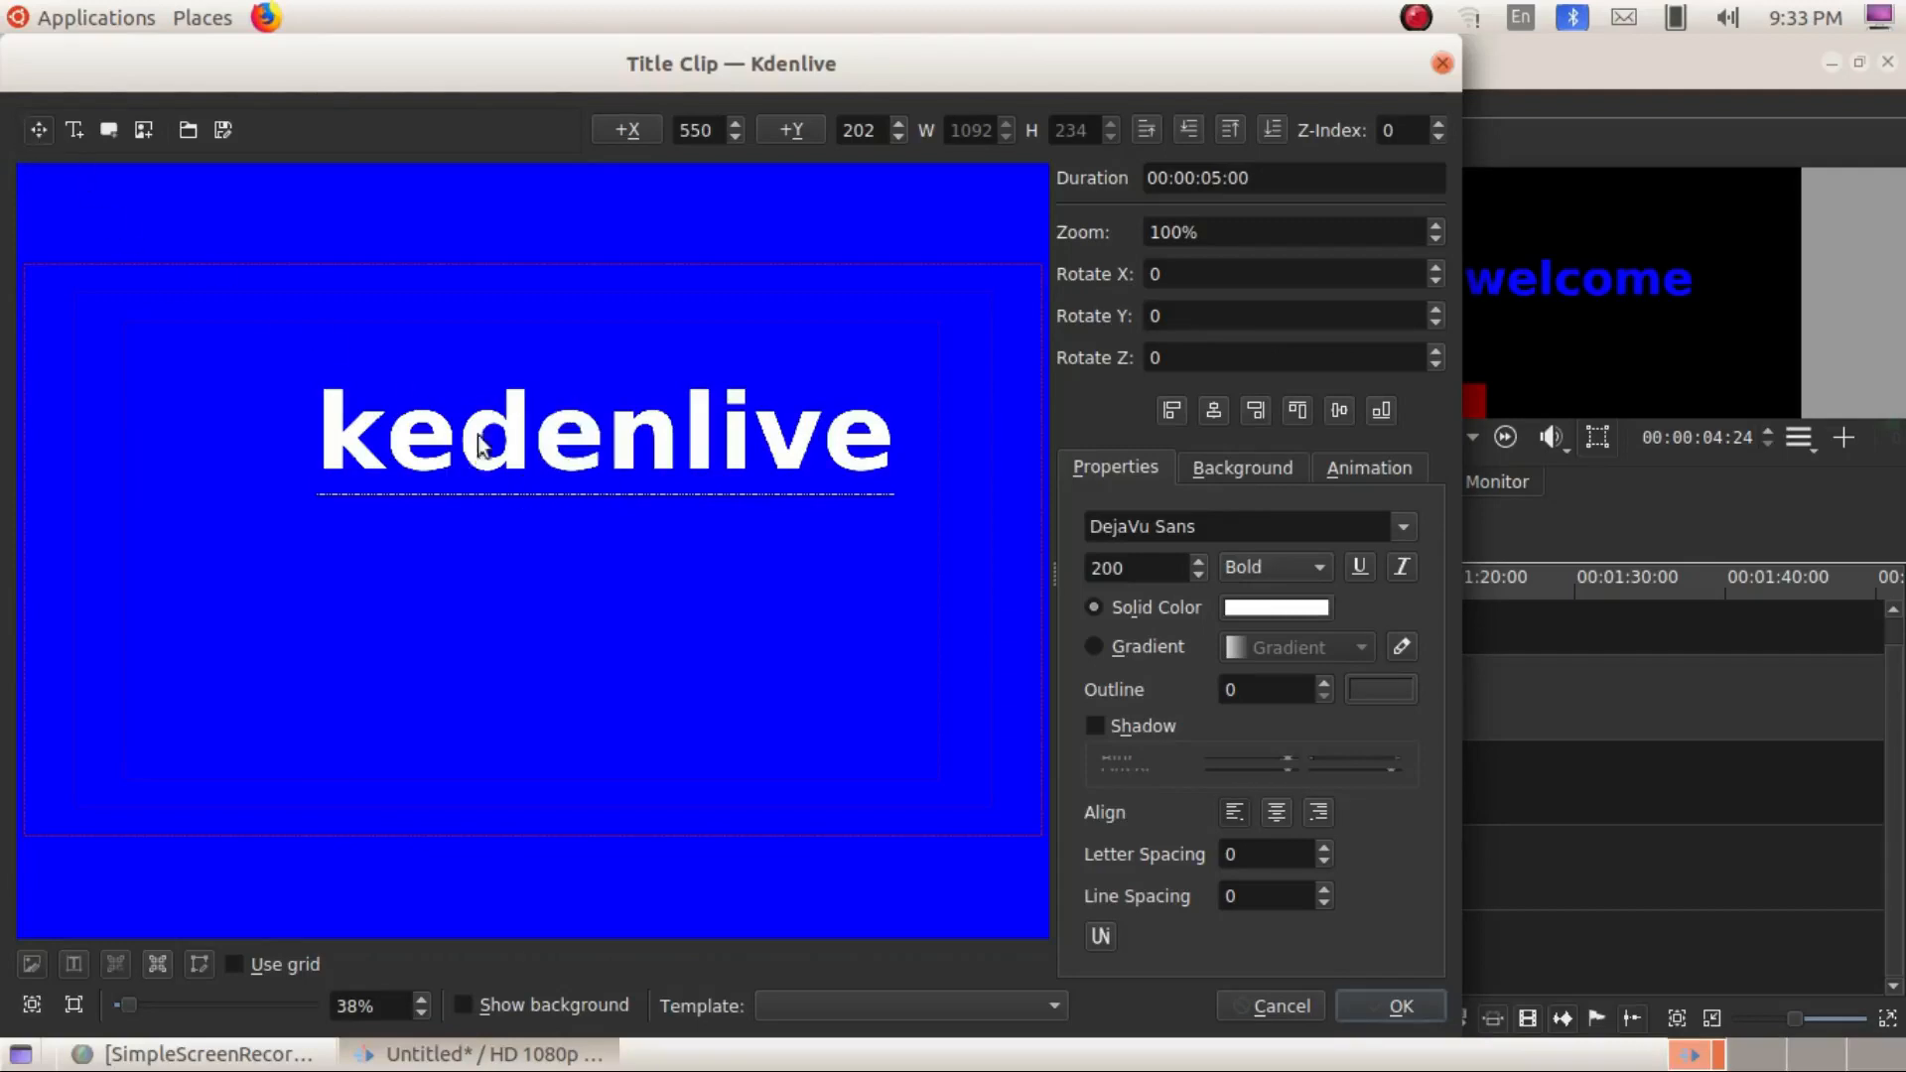
left_click_drag(492, 476, 455, 506)
left_click(324, 324)
left_click(38, 127)
left_click_drag(146, 253, 995, 668)
left_click_drag(700, 443, 616, 542)
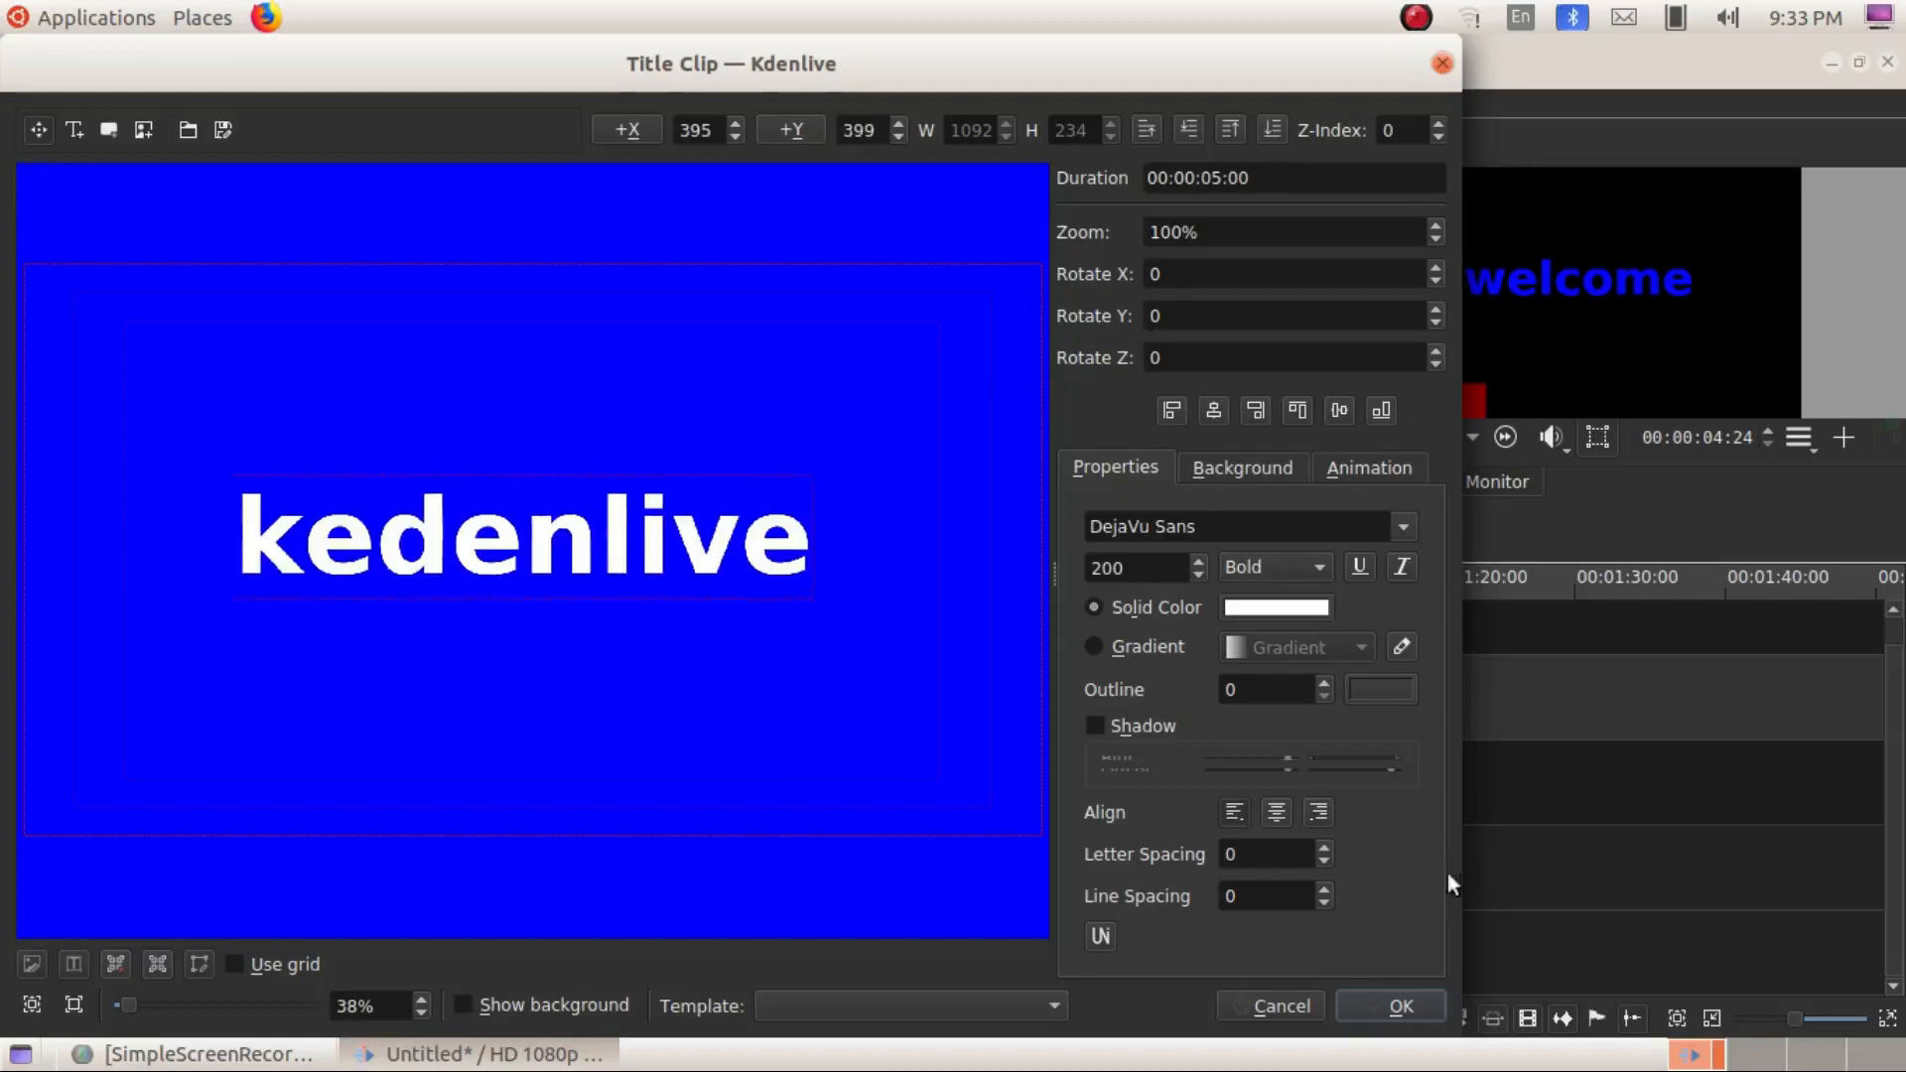
left_click(1402, 1007)
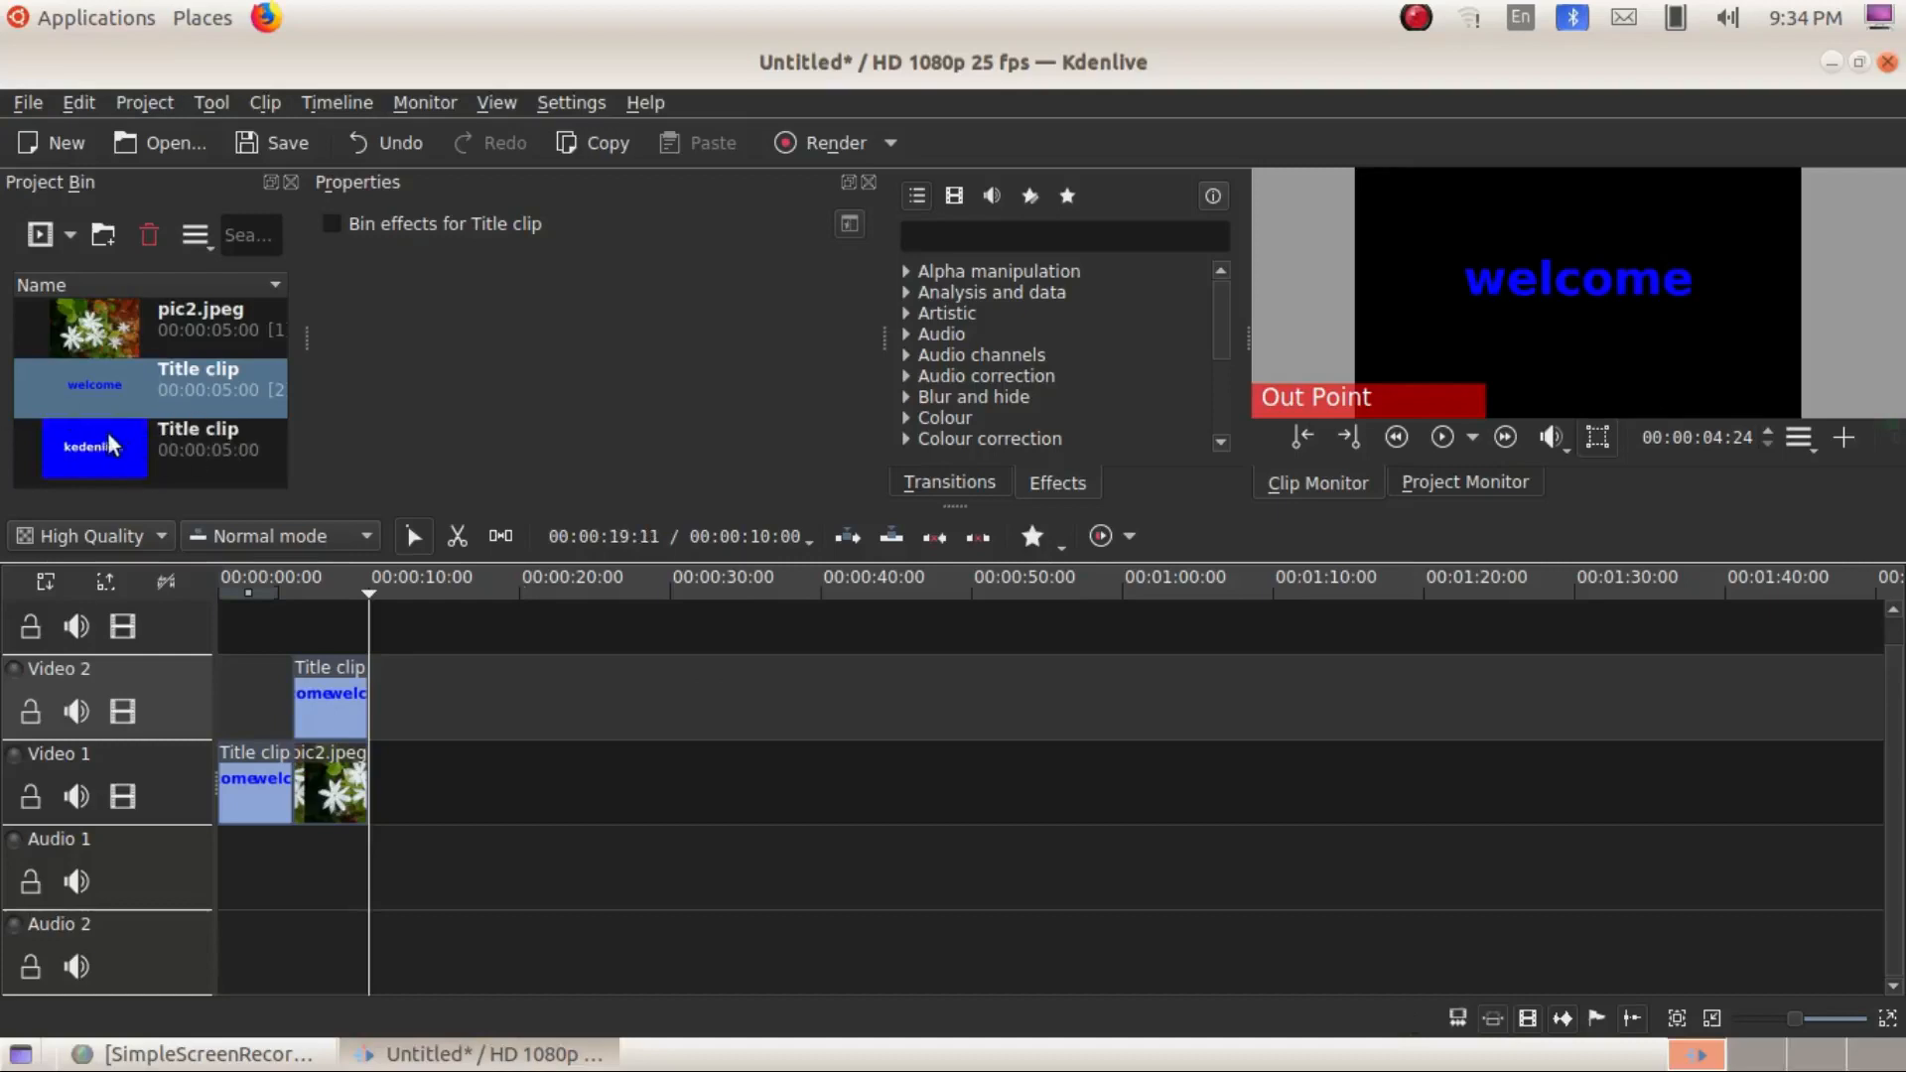
- Place the blue kedenlive title clip directly after pic2.jpeg on the Video 1 track and play the timeline from about 5 seconds
left_click(154, 448)
left_click_drag(154, 448, 380, 811)
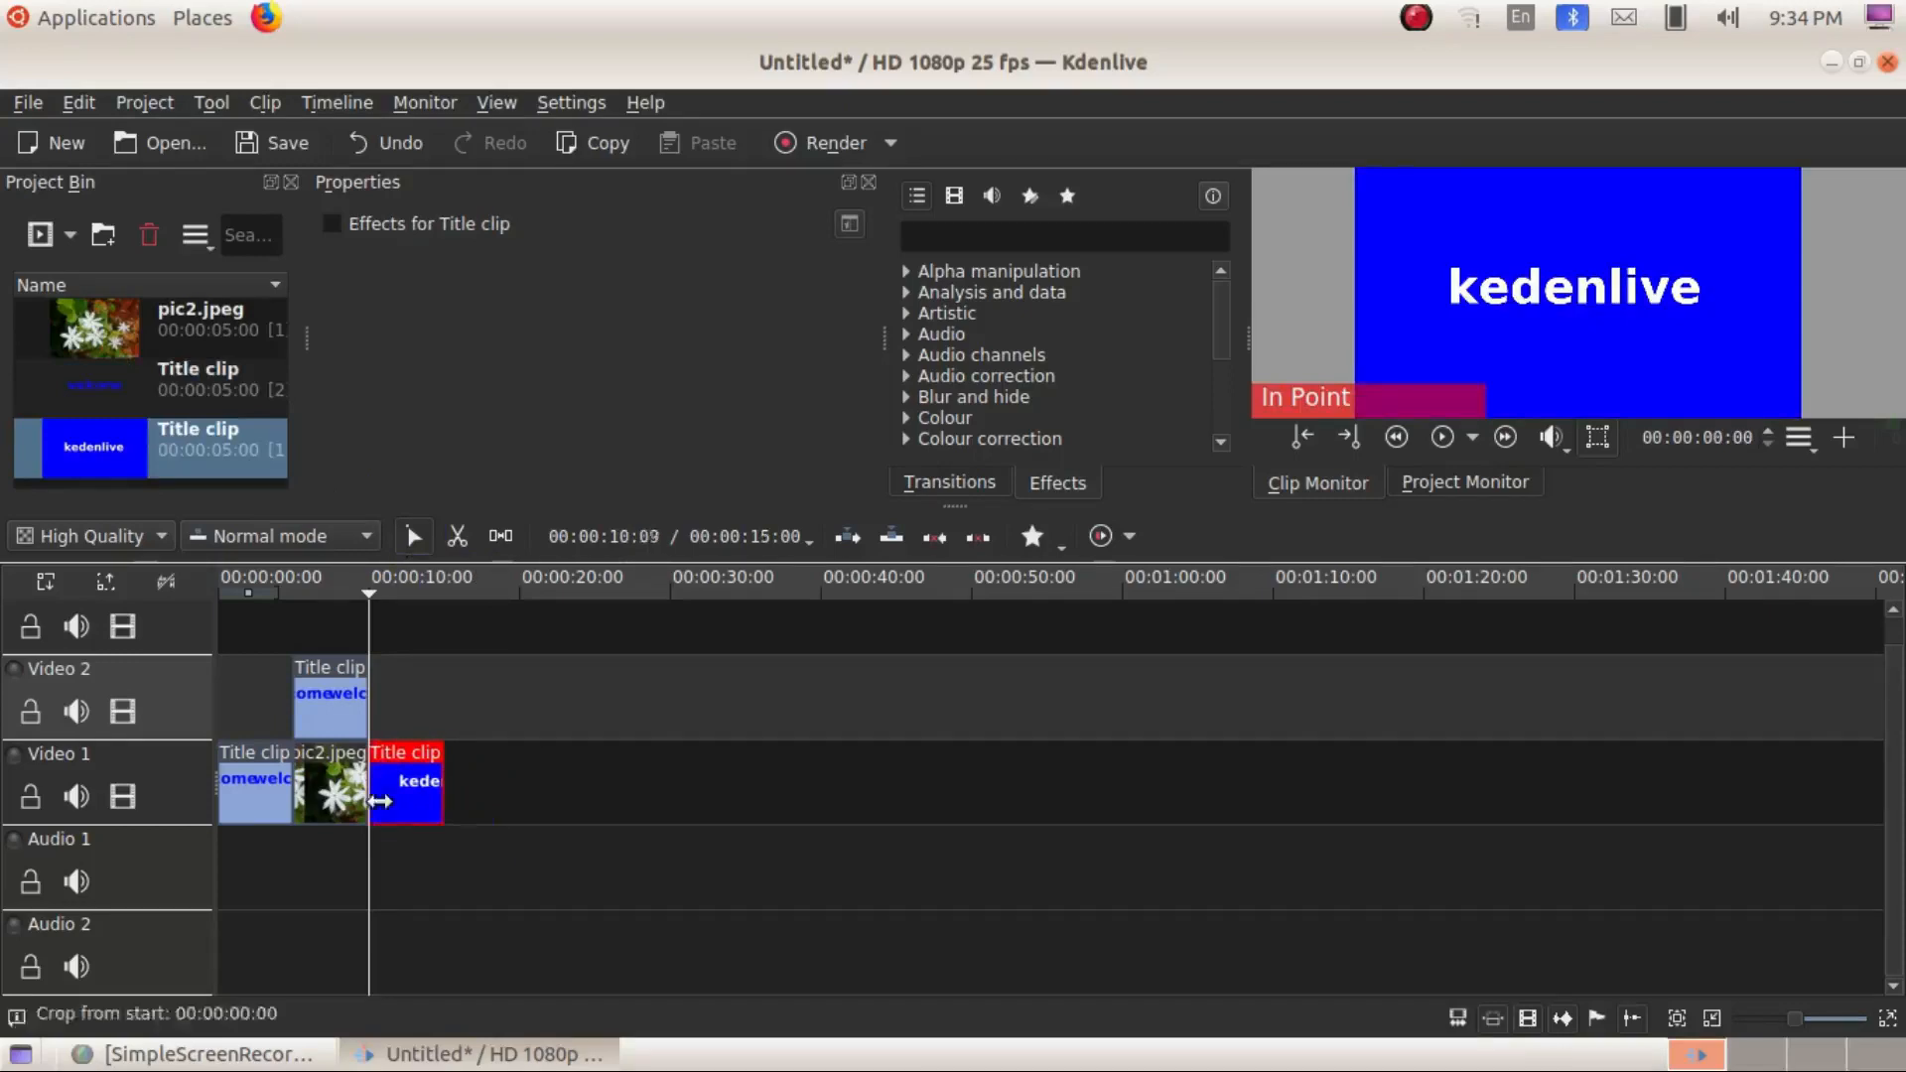
left_click(300, 610)
left_click(1470, 442)
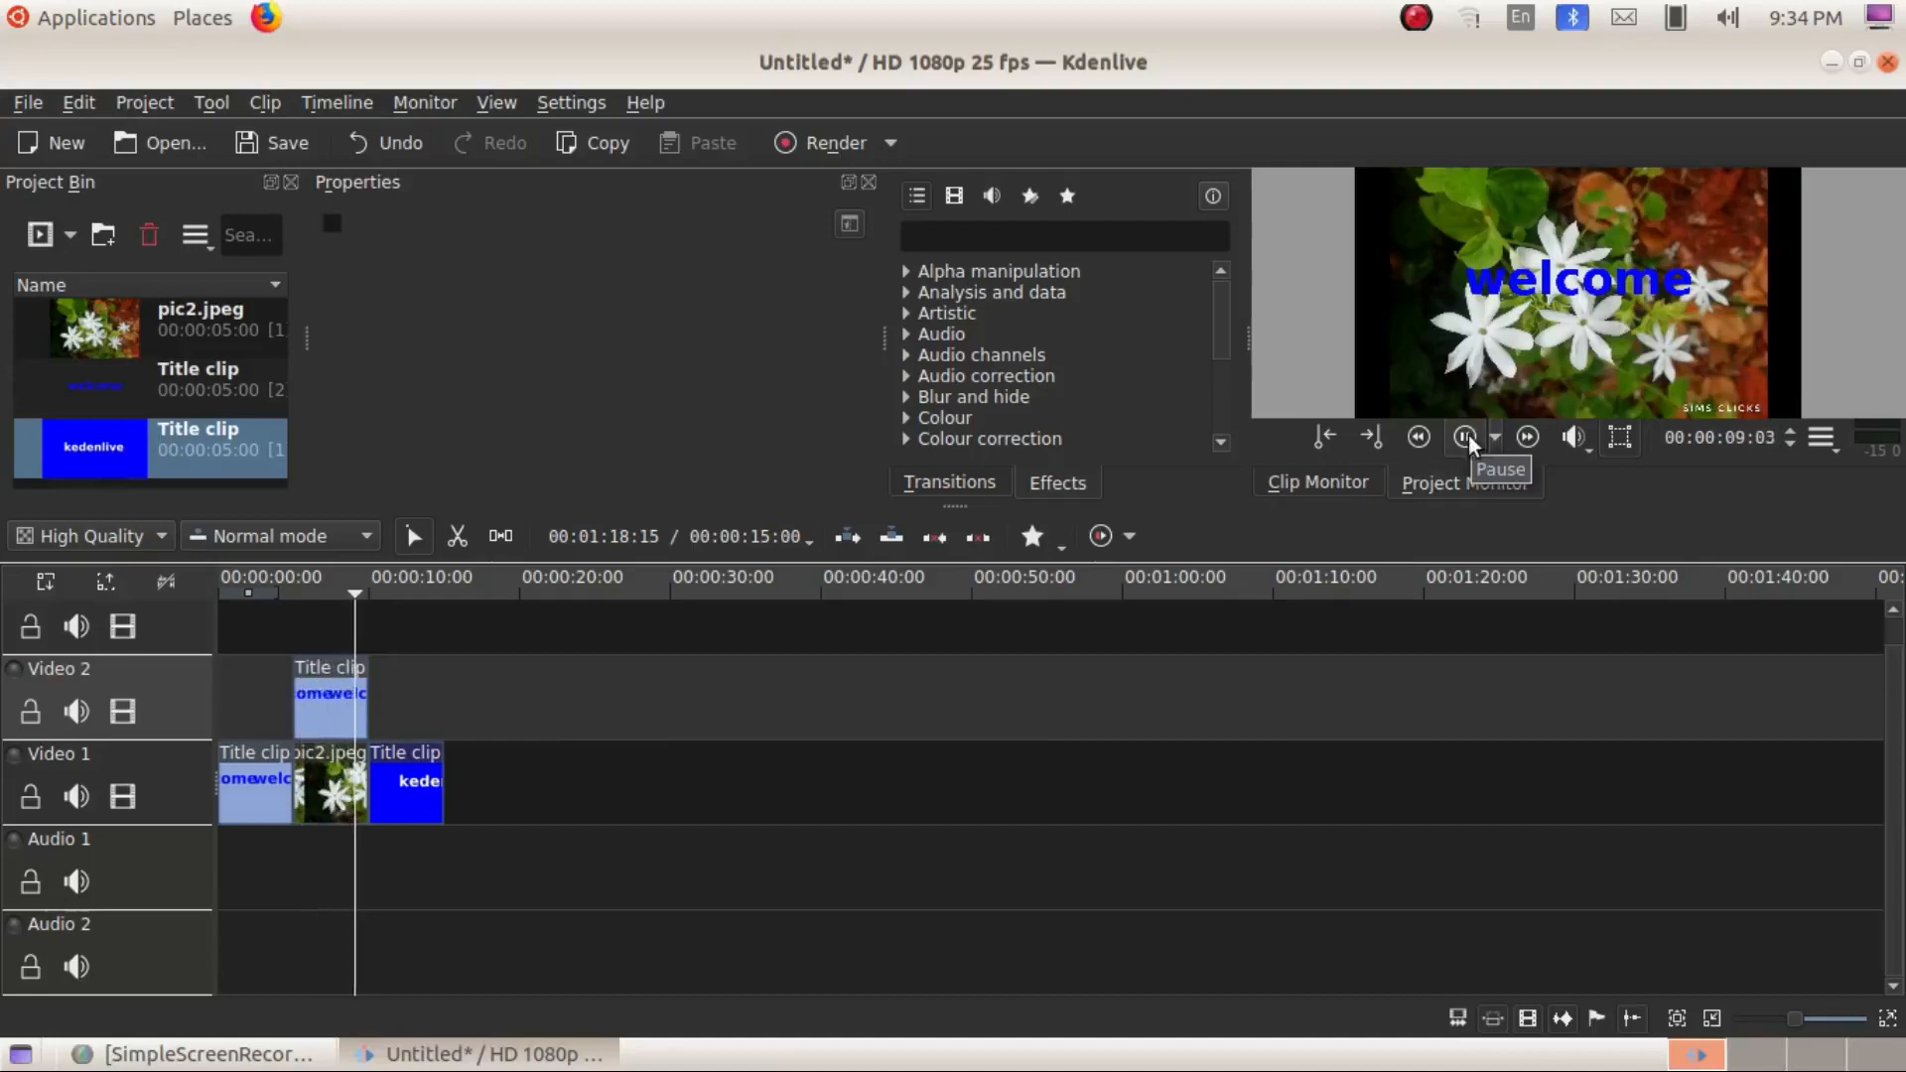
left_click(1467, 438)
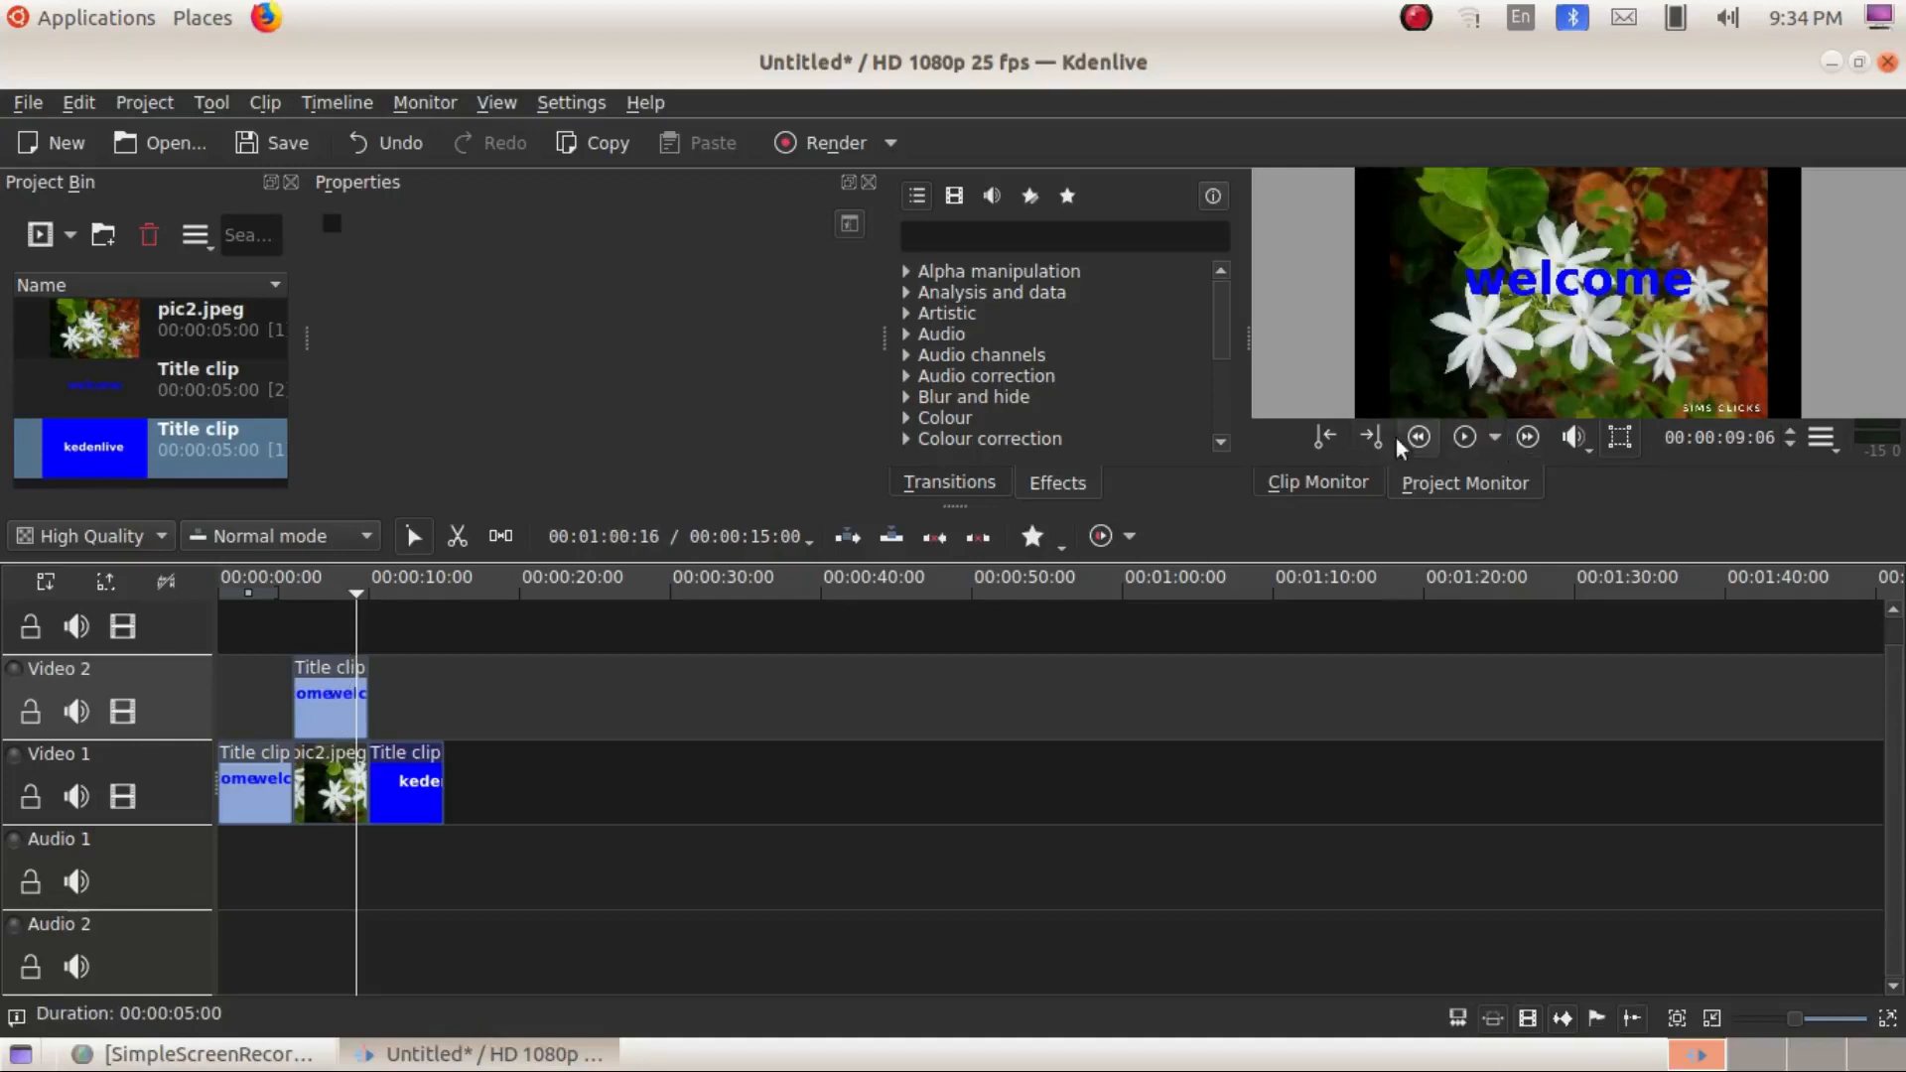
left_click(1469, 433)
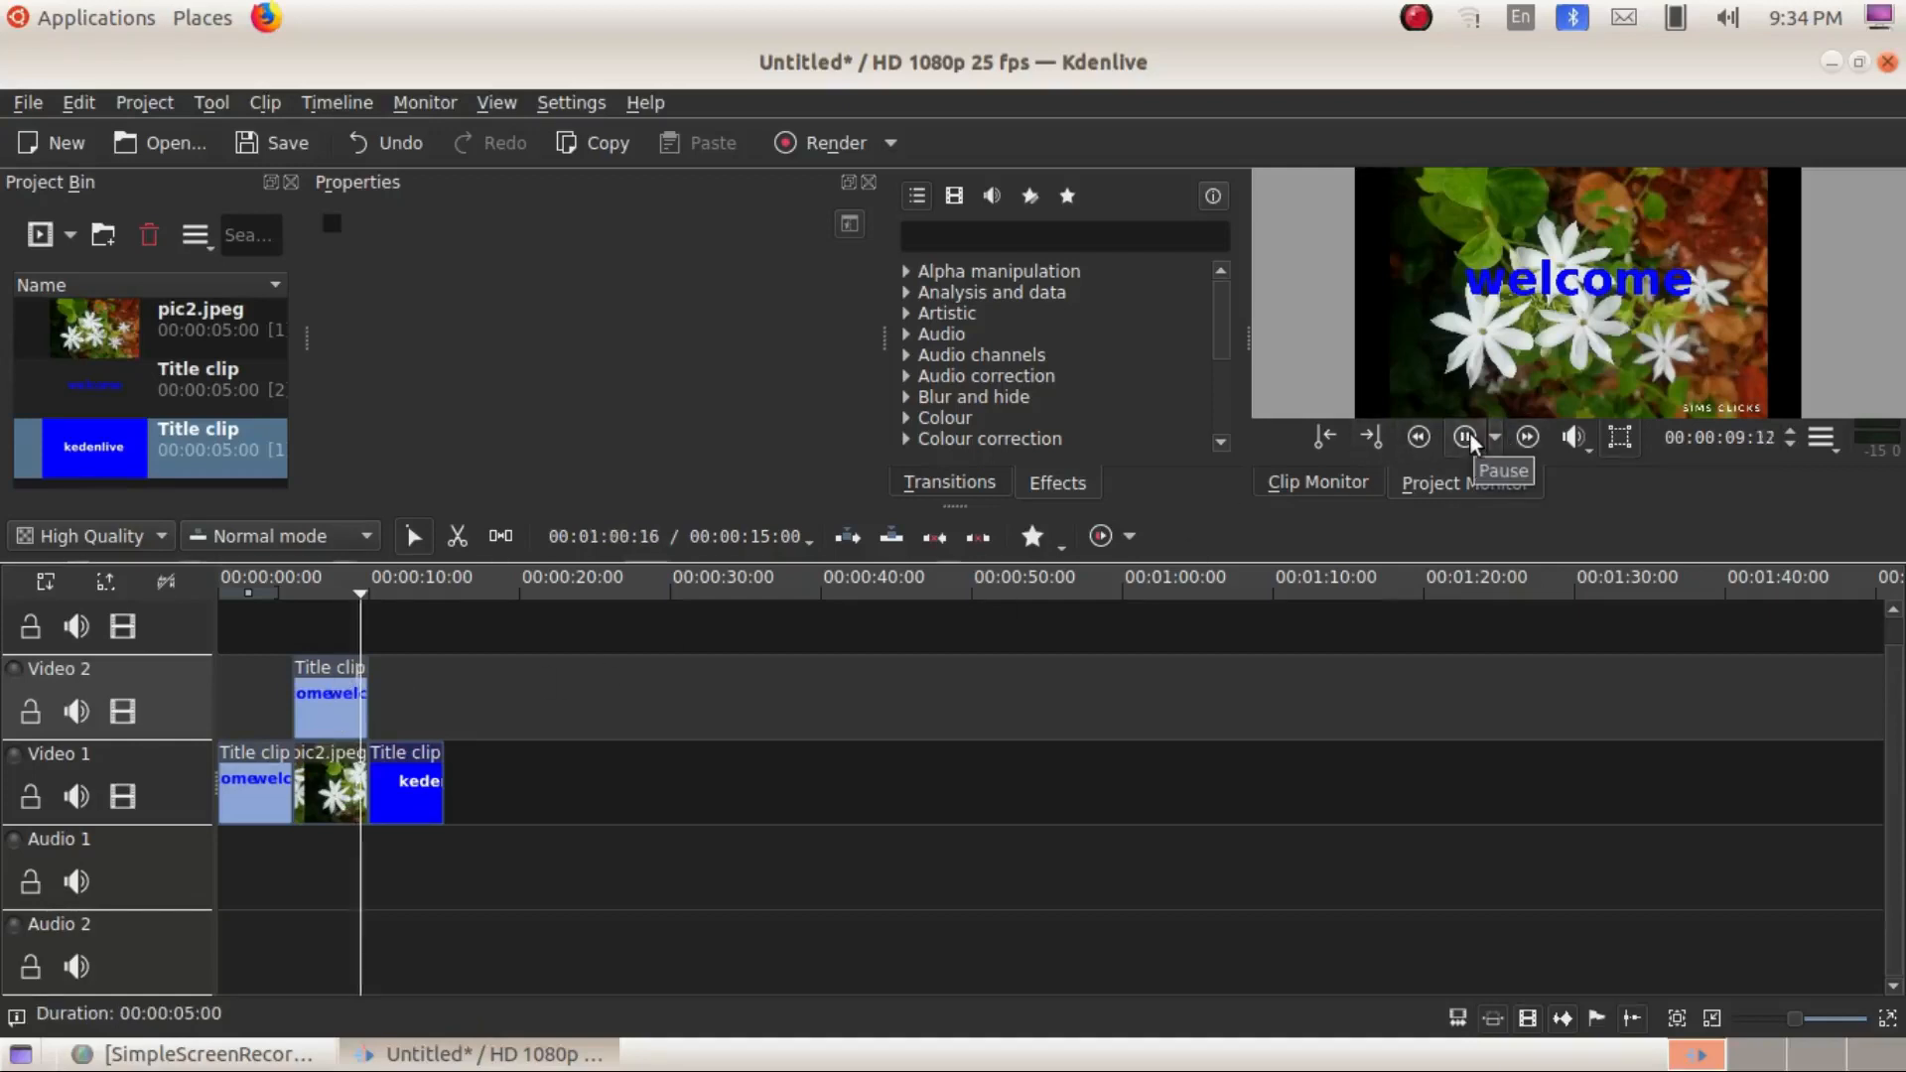
left_click(1465, 437)
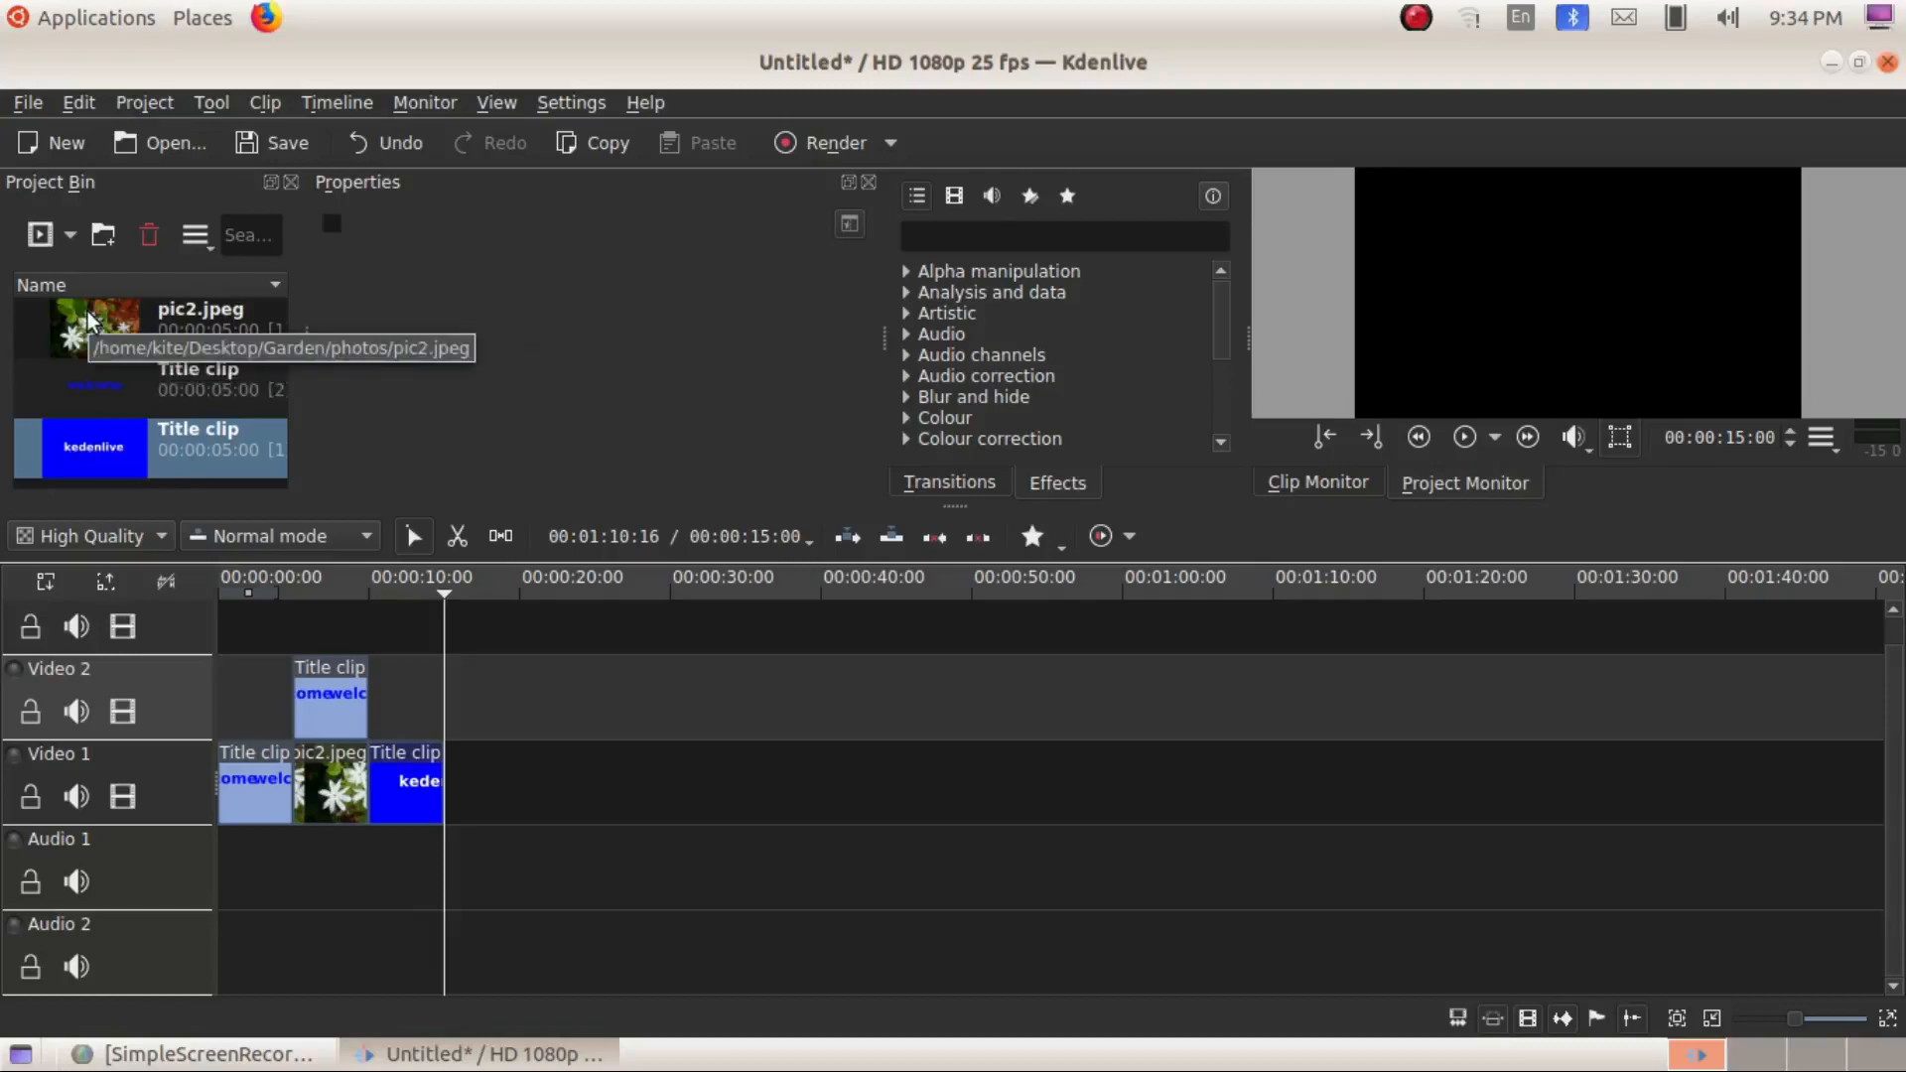
- Add pic2.jpeg after the kedenlive title on Video 1 and overlay another kedenlive title directly above it on Video 2
left_click_drag(99, 313, 475, 792)
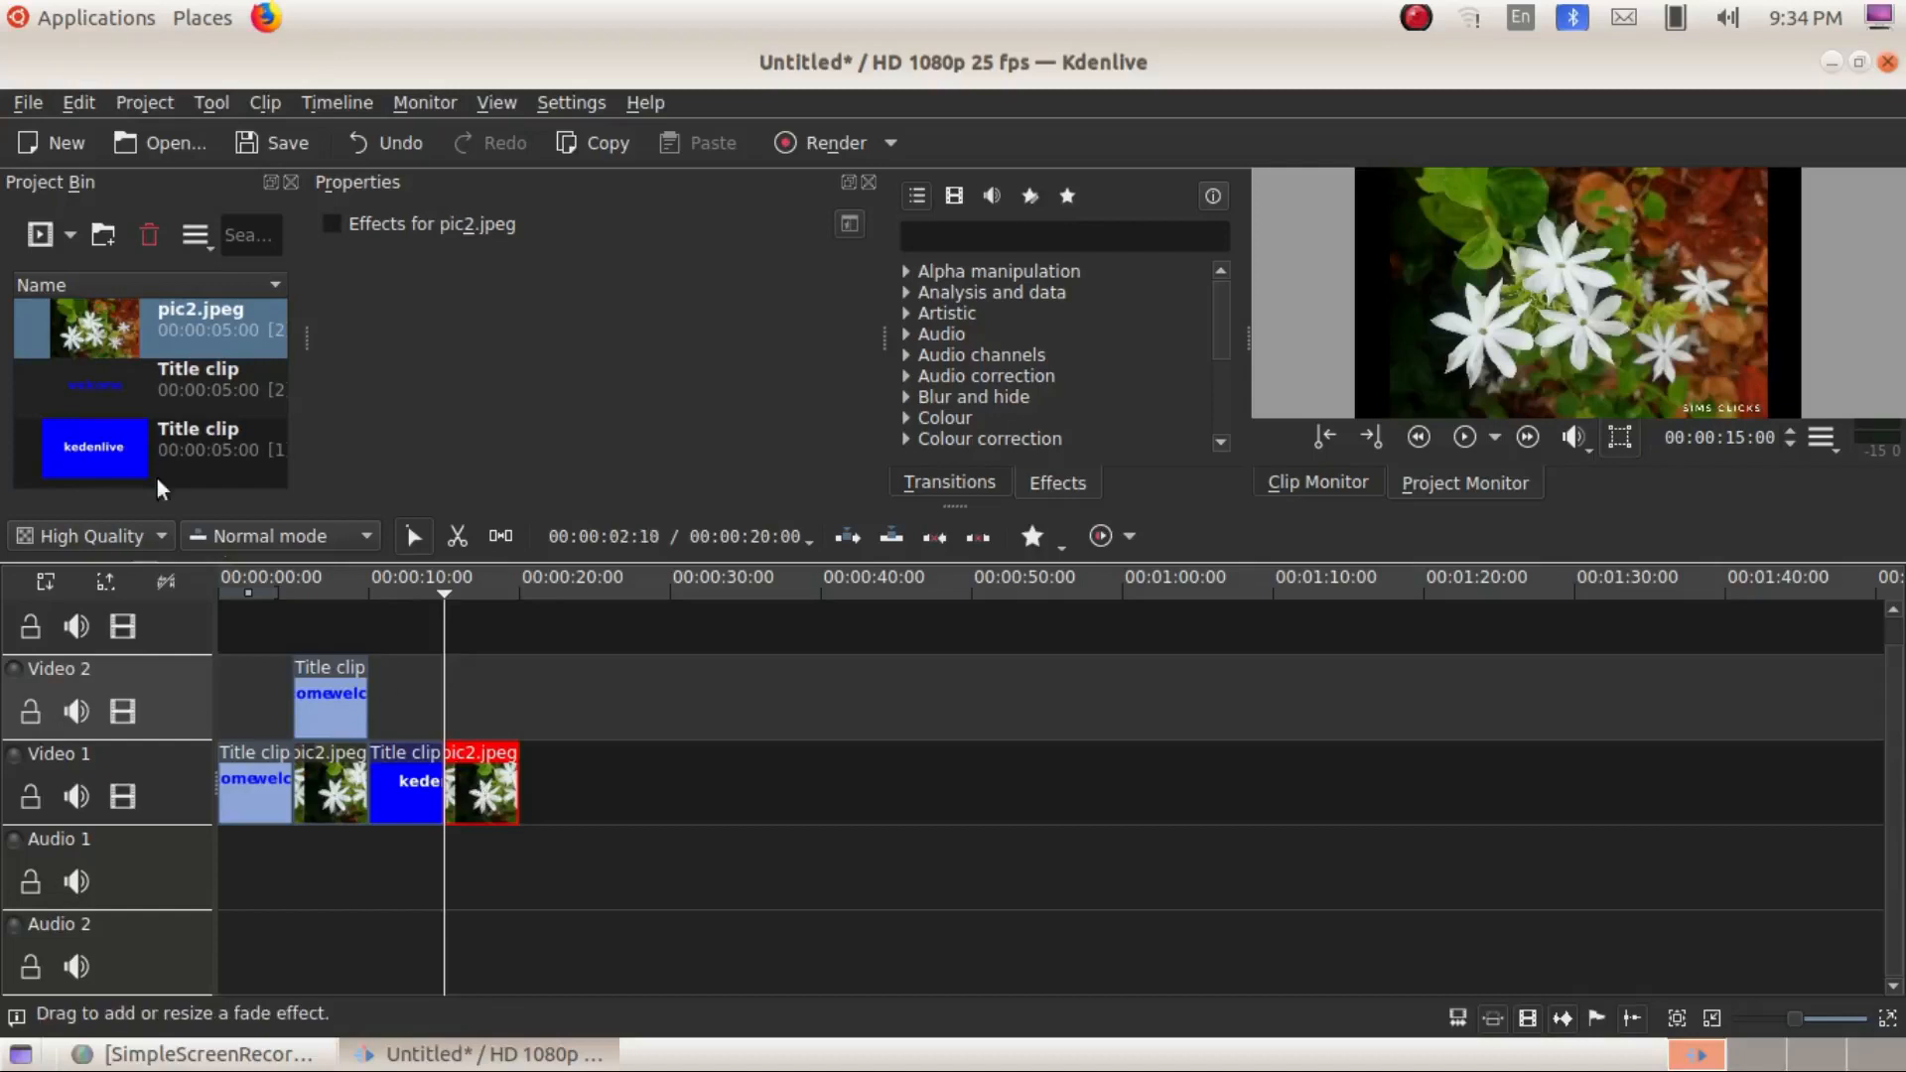
left_click_drag(122, 443, 451, 689)
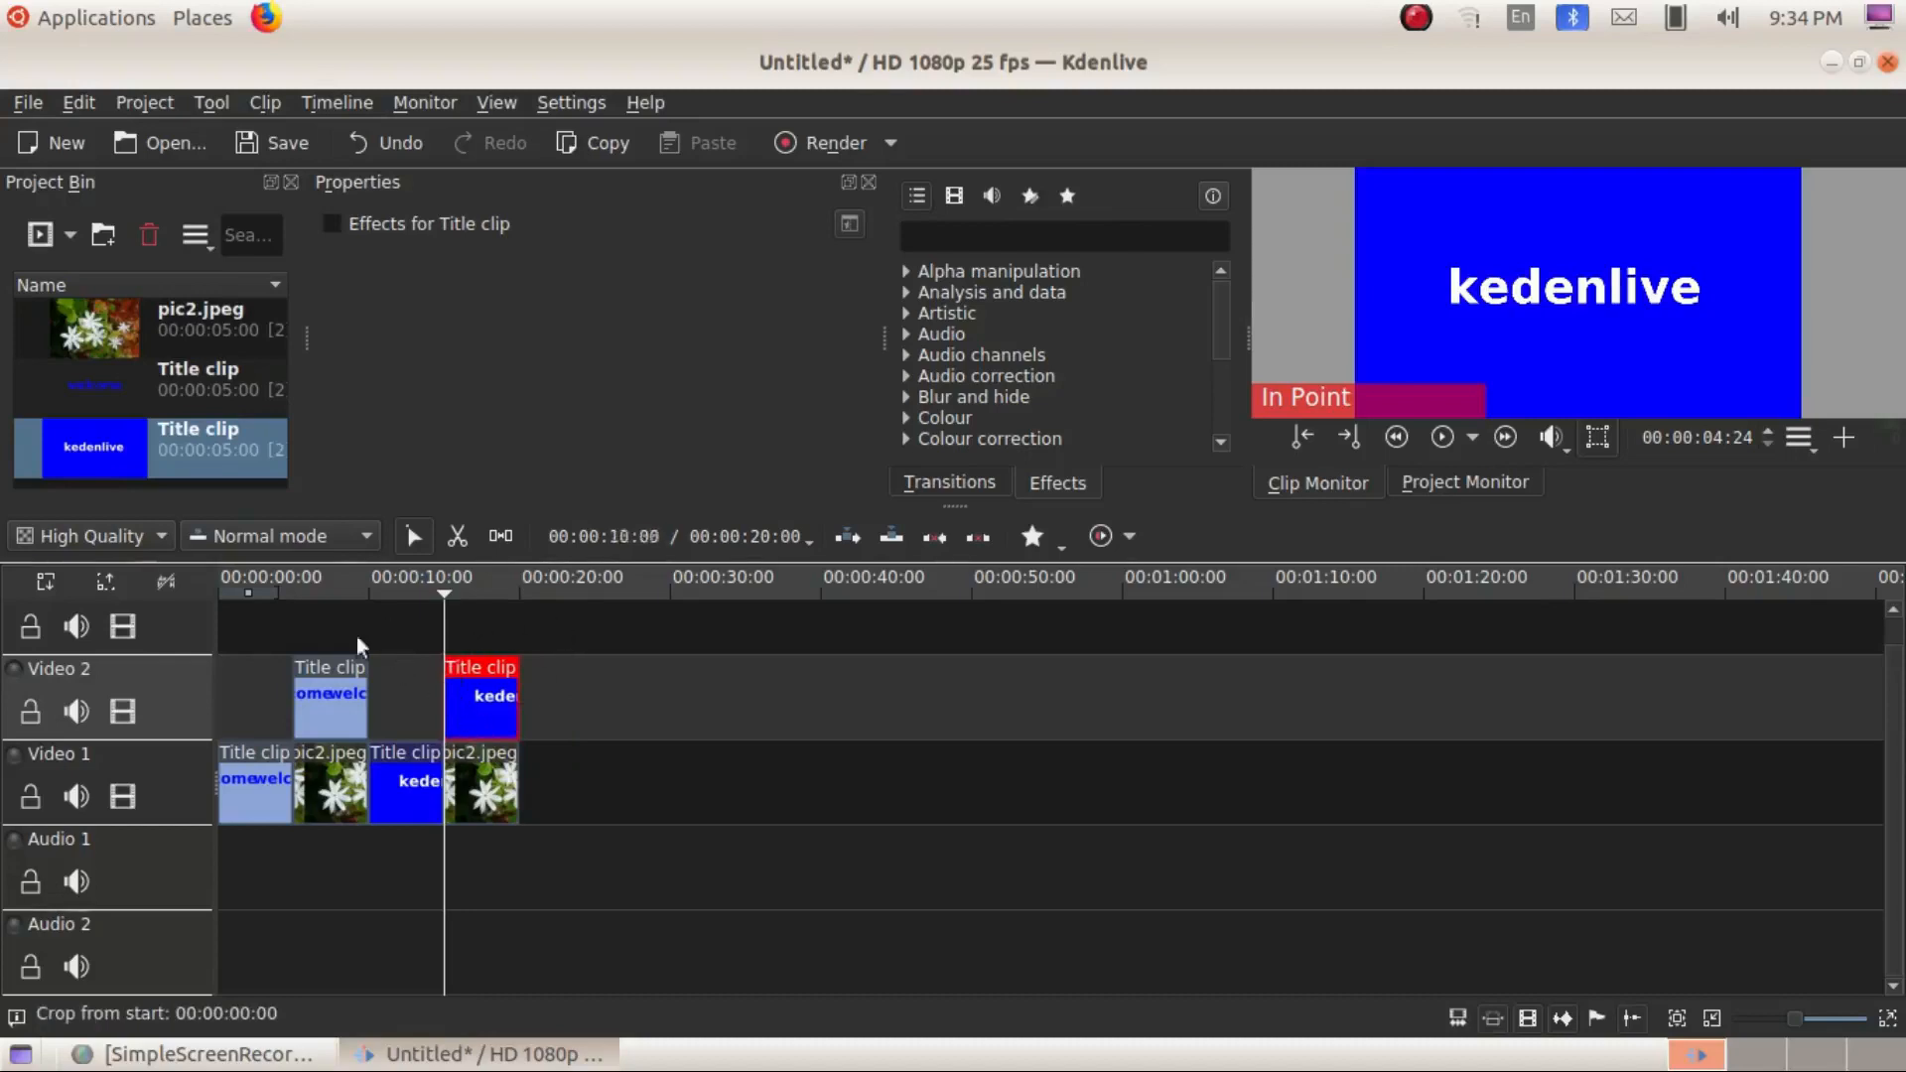
- Preview the whole timeline from near its start to check how the blue title overlay affects the picture
left_click(240, 614)
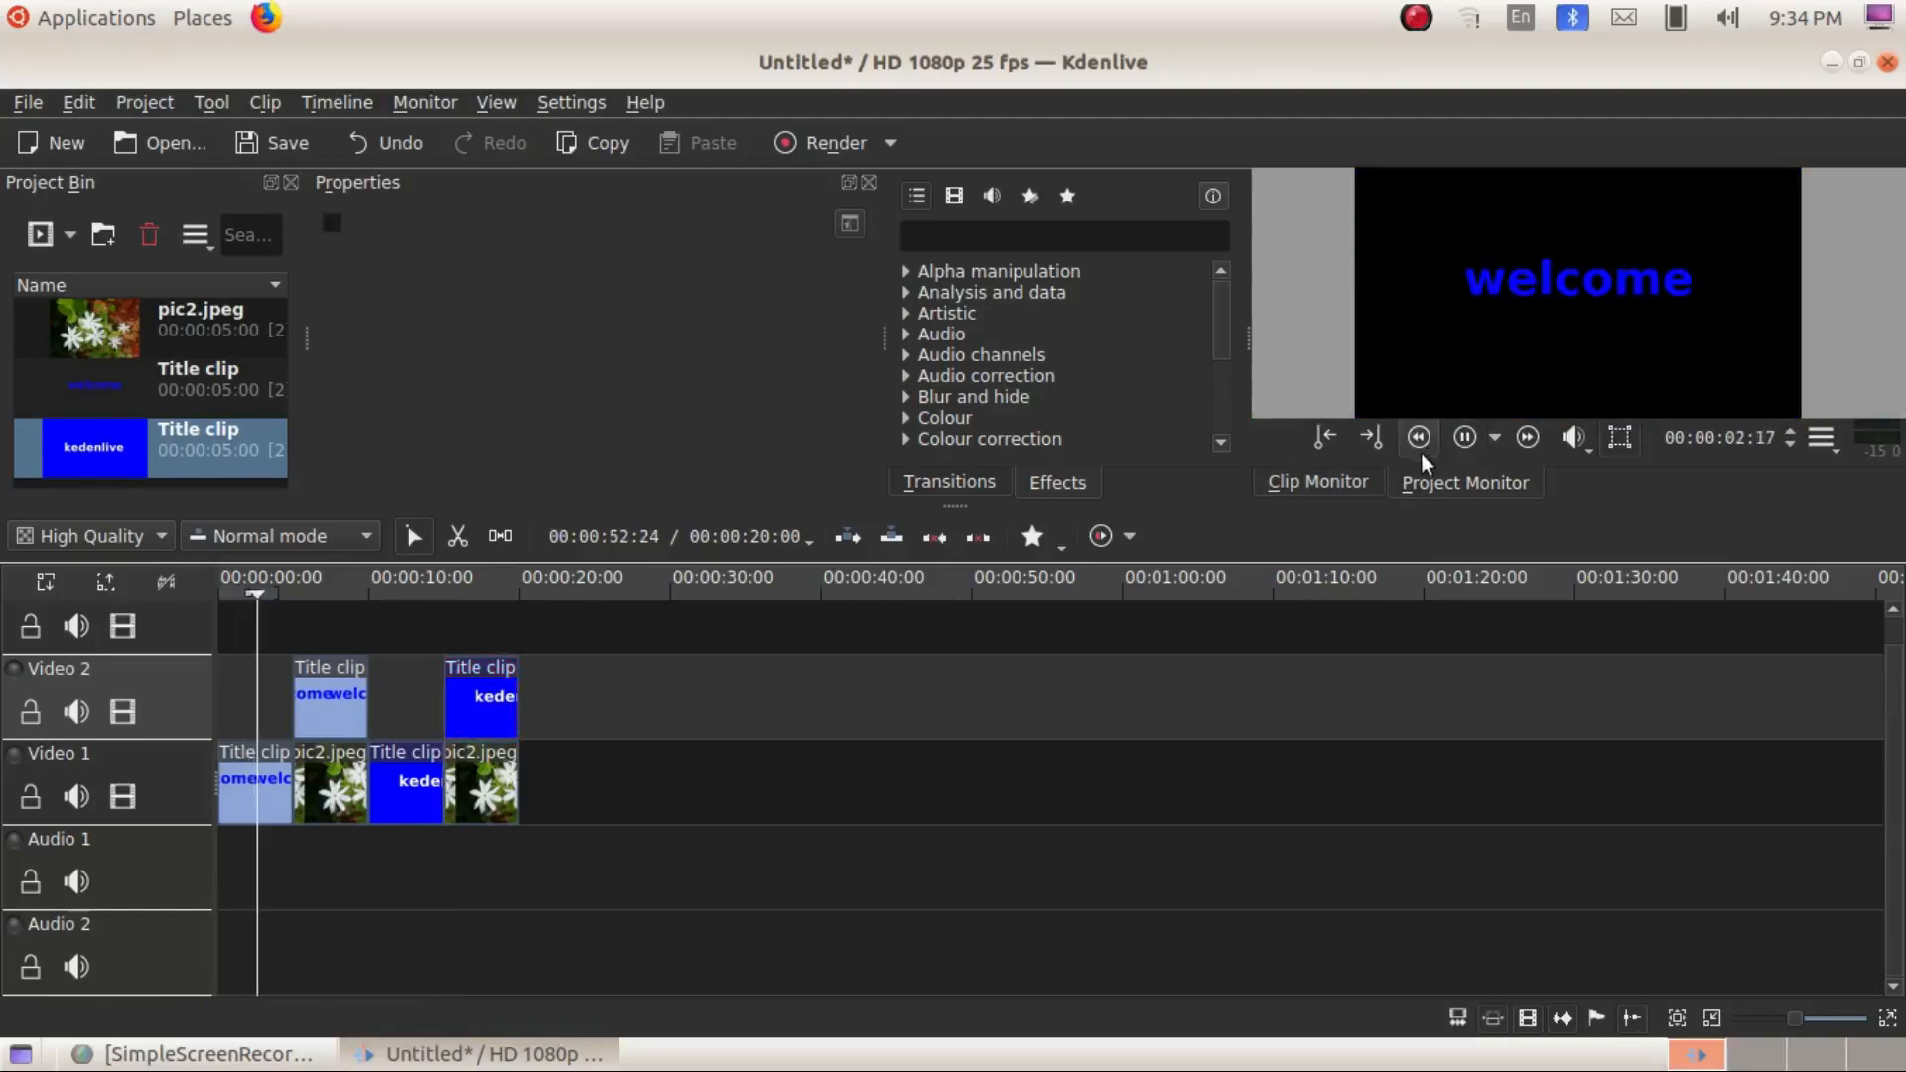
left_click(1458, 447)
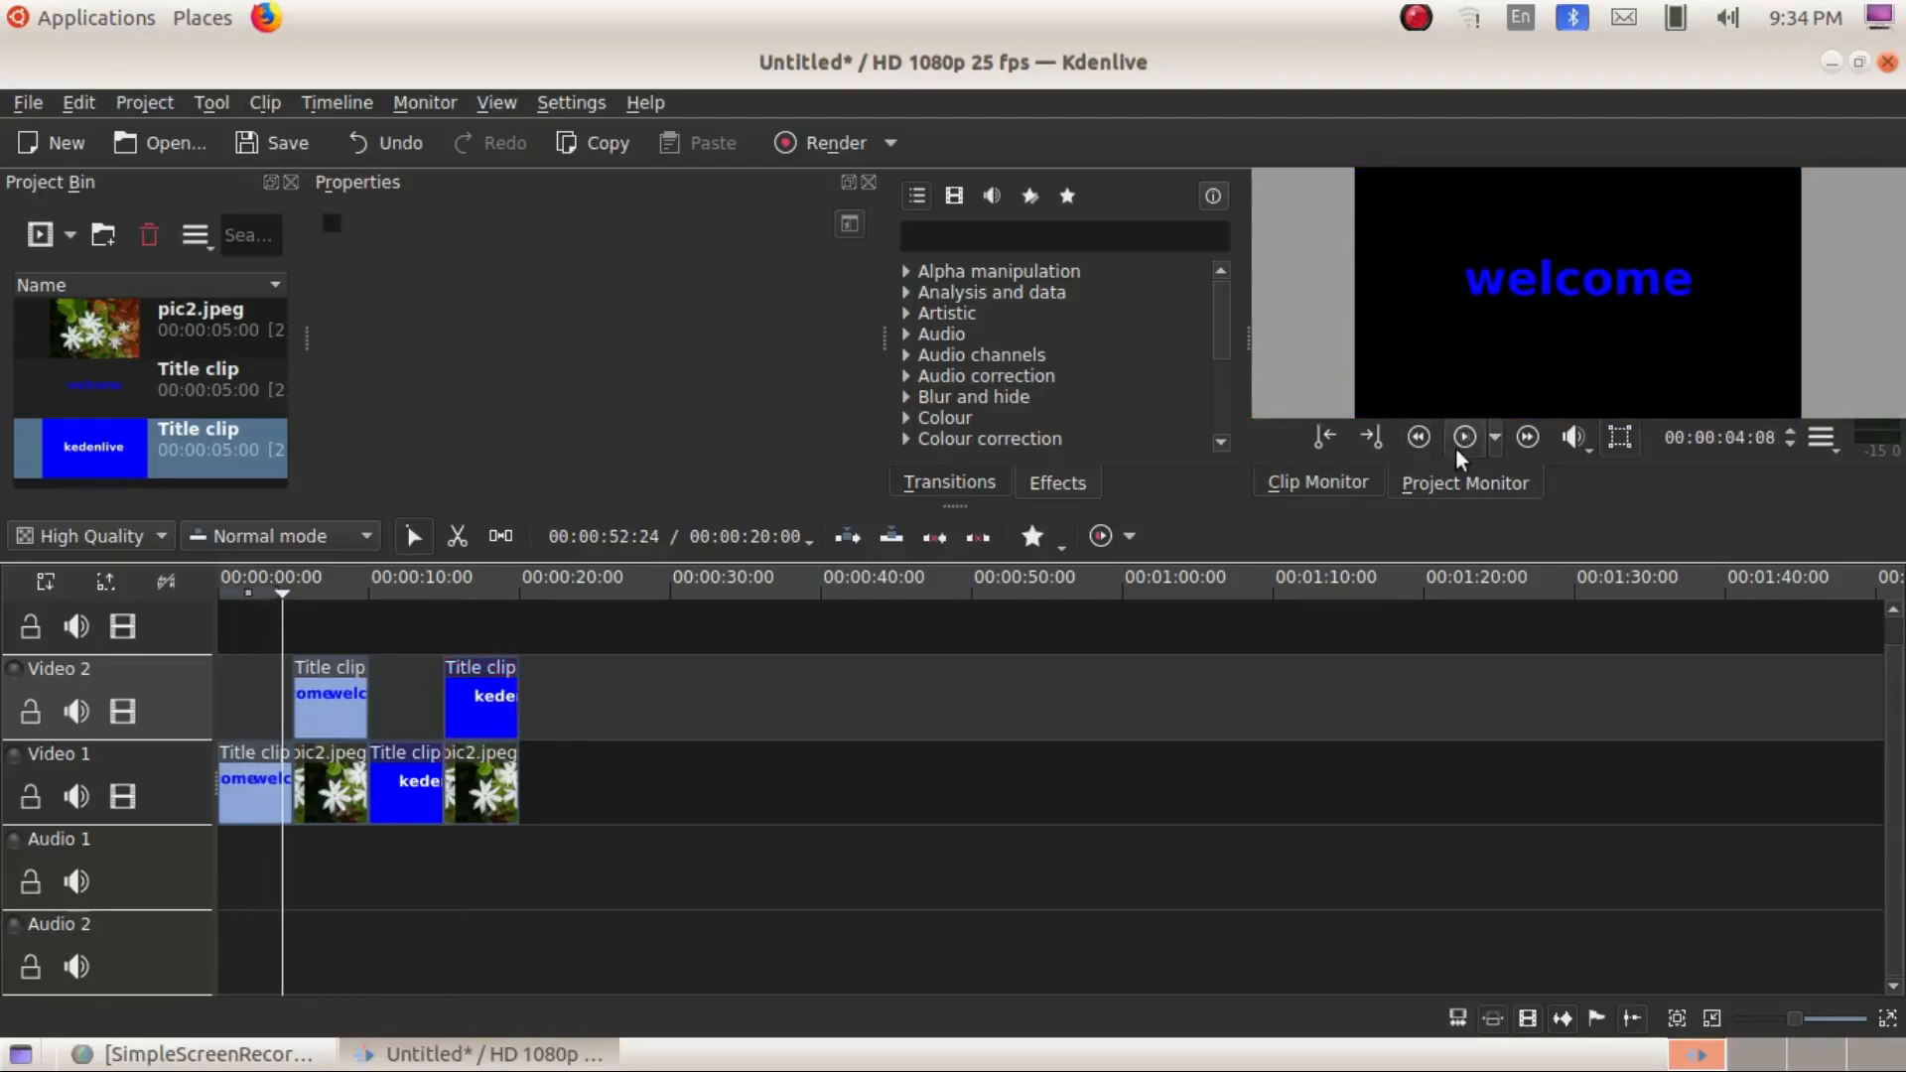
left_click(1457, 449)
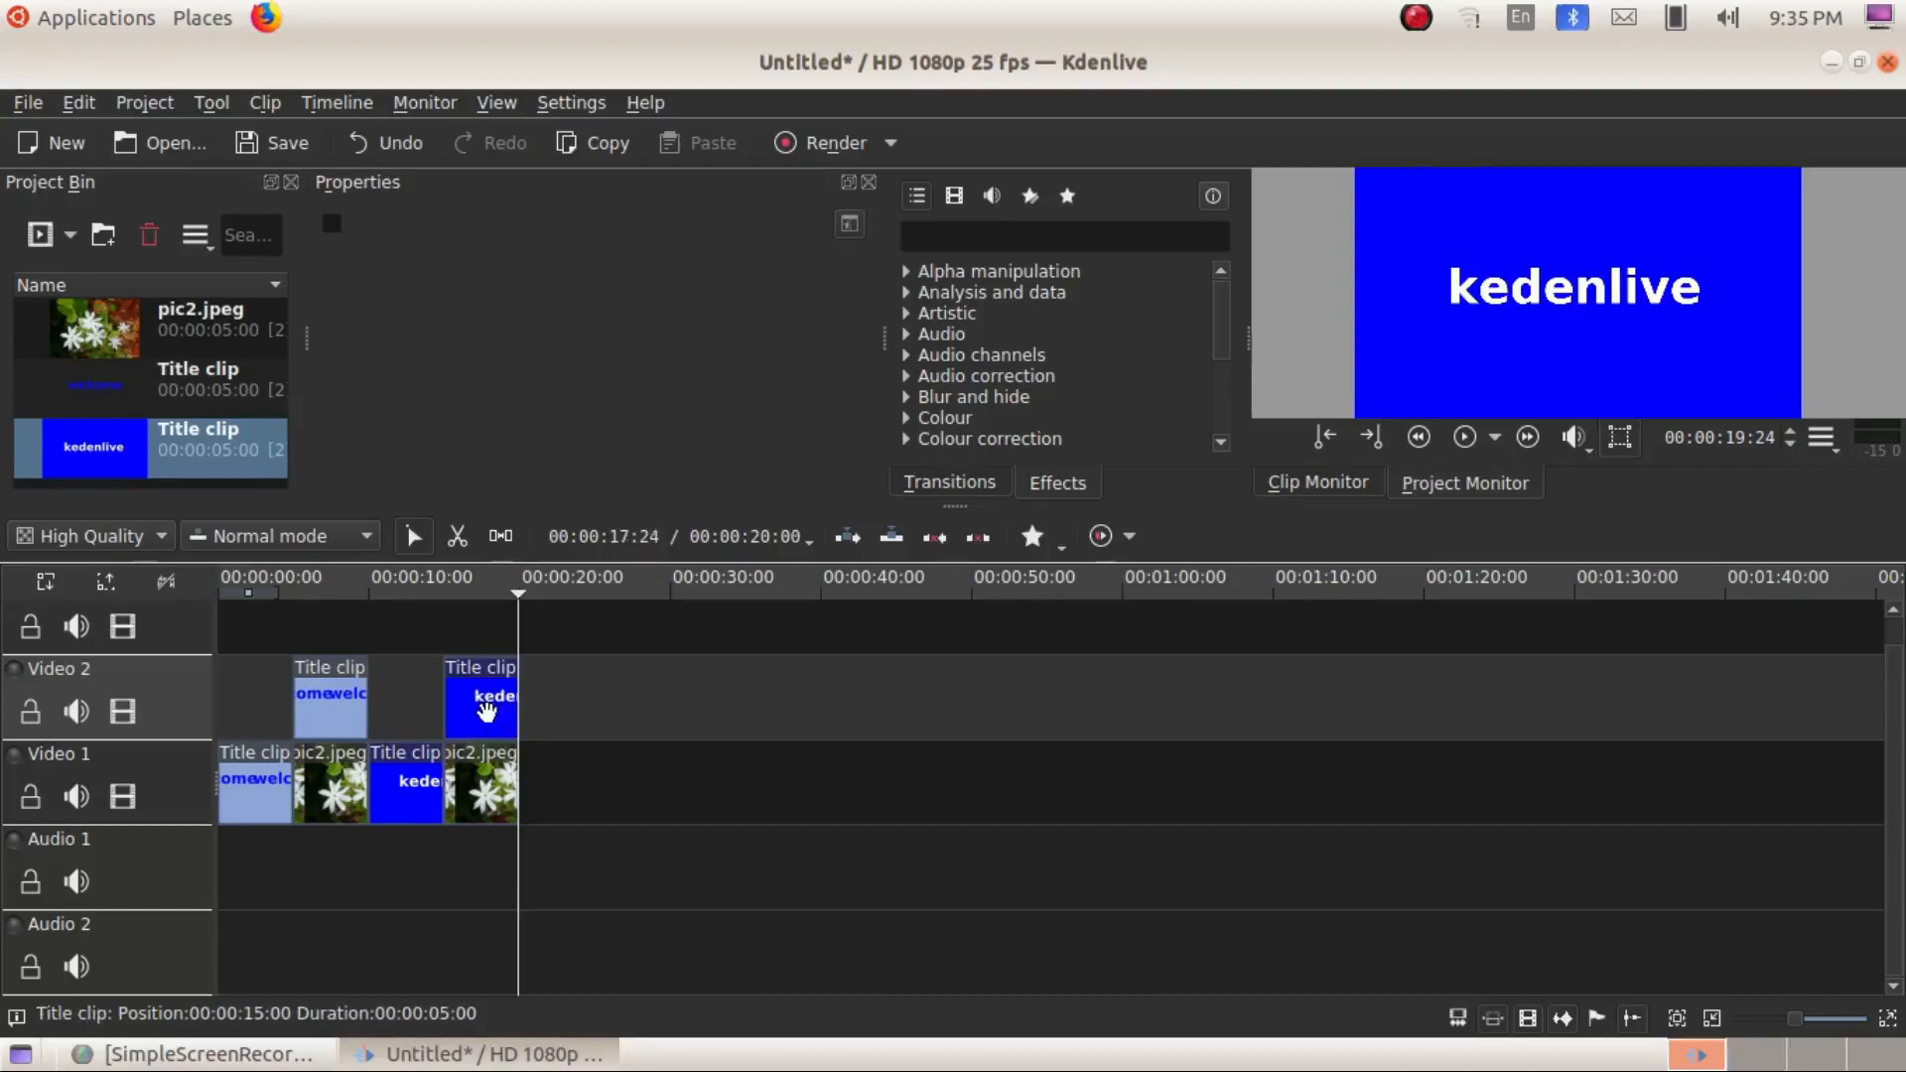
- Swap the last two clips so the kedenlive title is on Video 1 and pic2.jpeg is directly above it on Video 2, both at 15 seconds
mouse_move(486, 706)
left_mouse_down()
mouse_move(562, 778)
mouse_move(528, 771)
mouse_move(584, 786)
mouse_move(493, 704)
left_mouse_up()
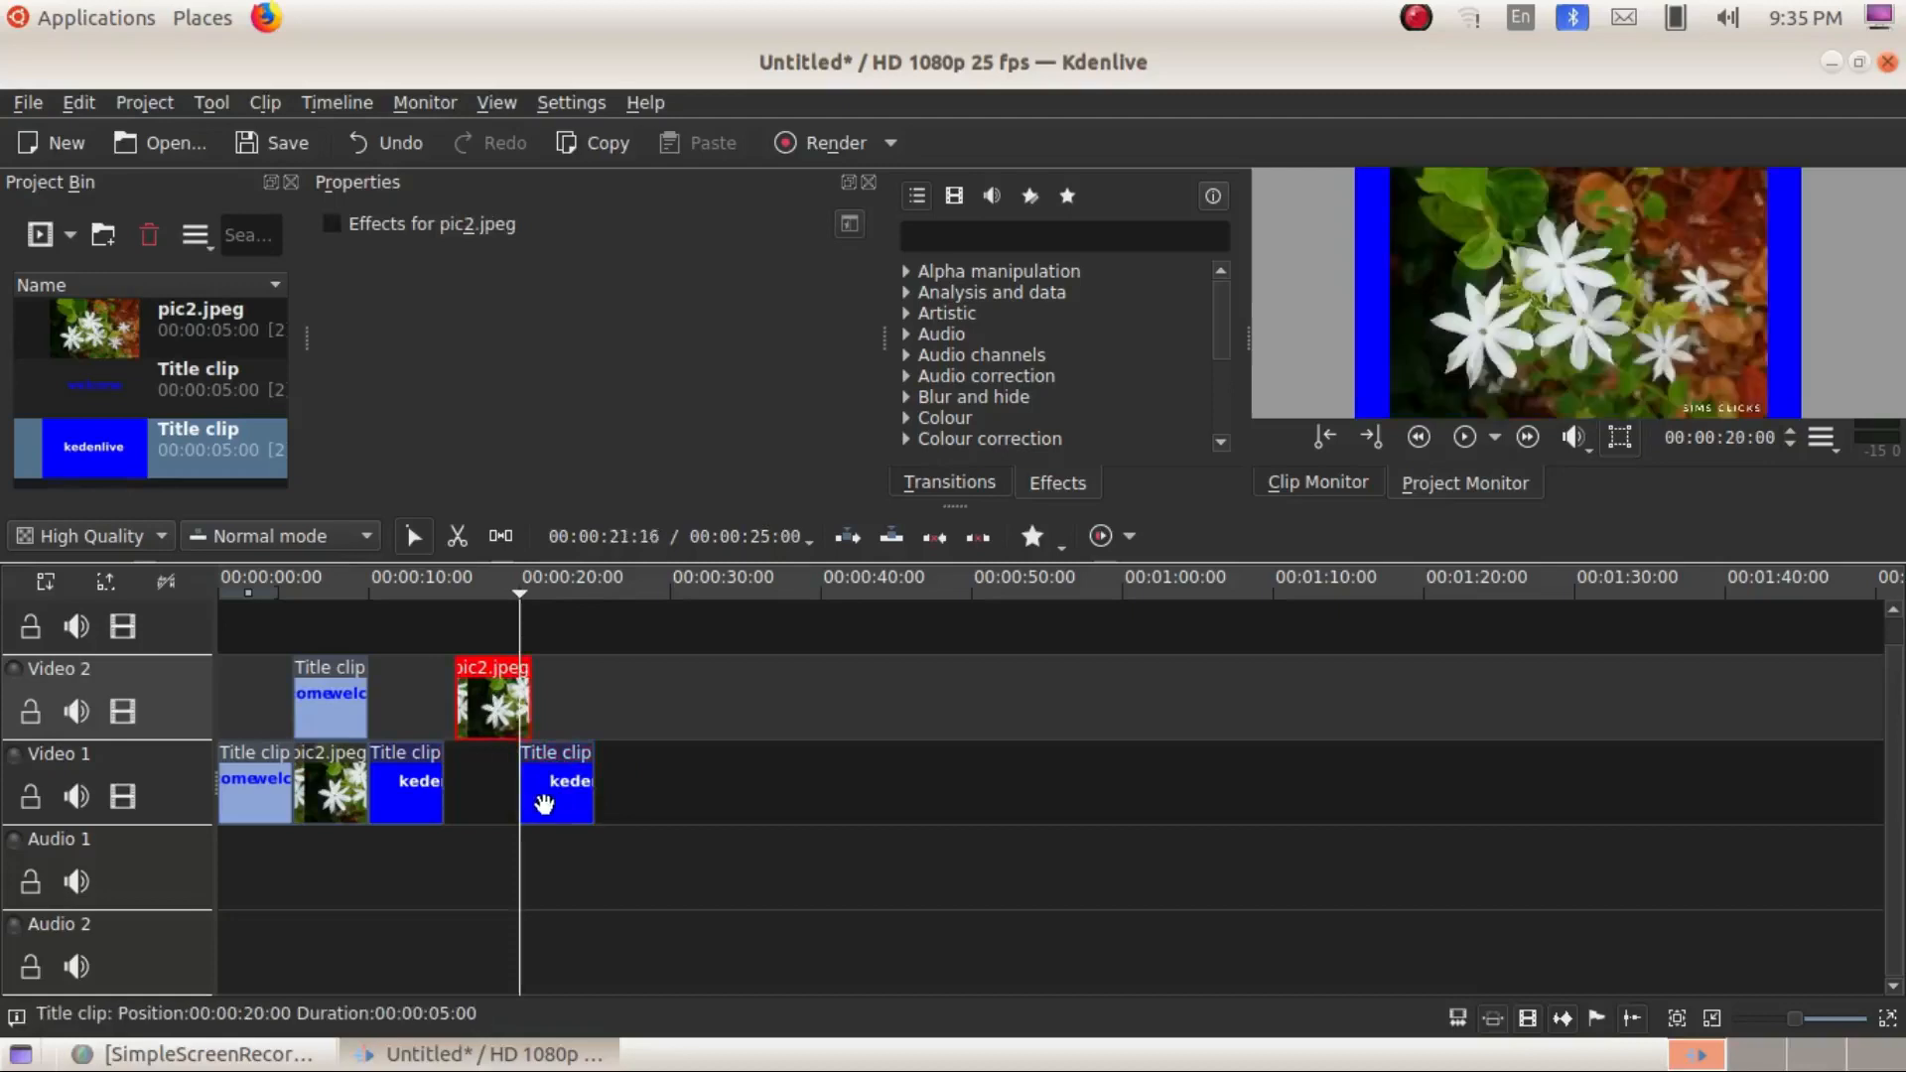
left_click_drag(583, 800, 475, 804)
left_click_drag(484, 719, 471, 726)
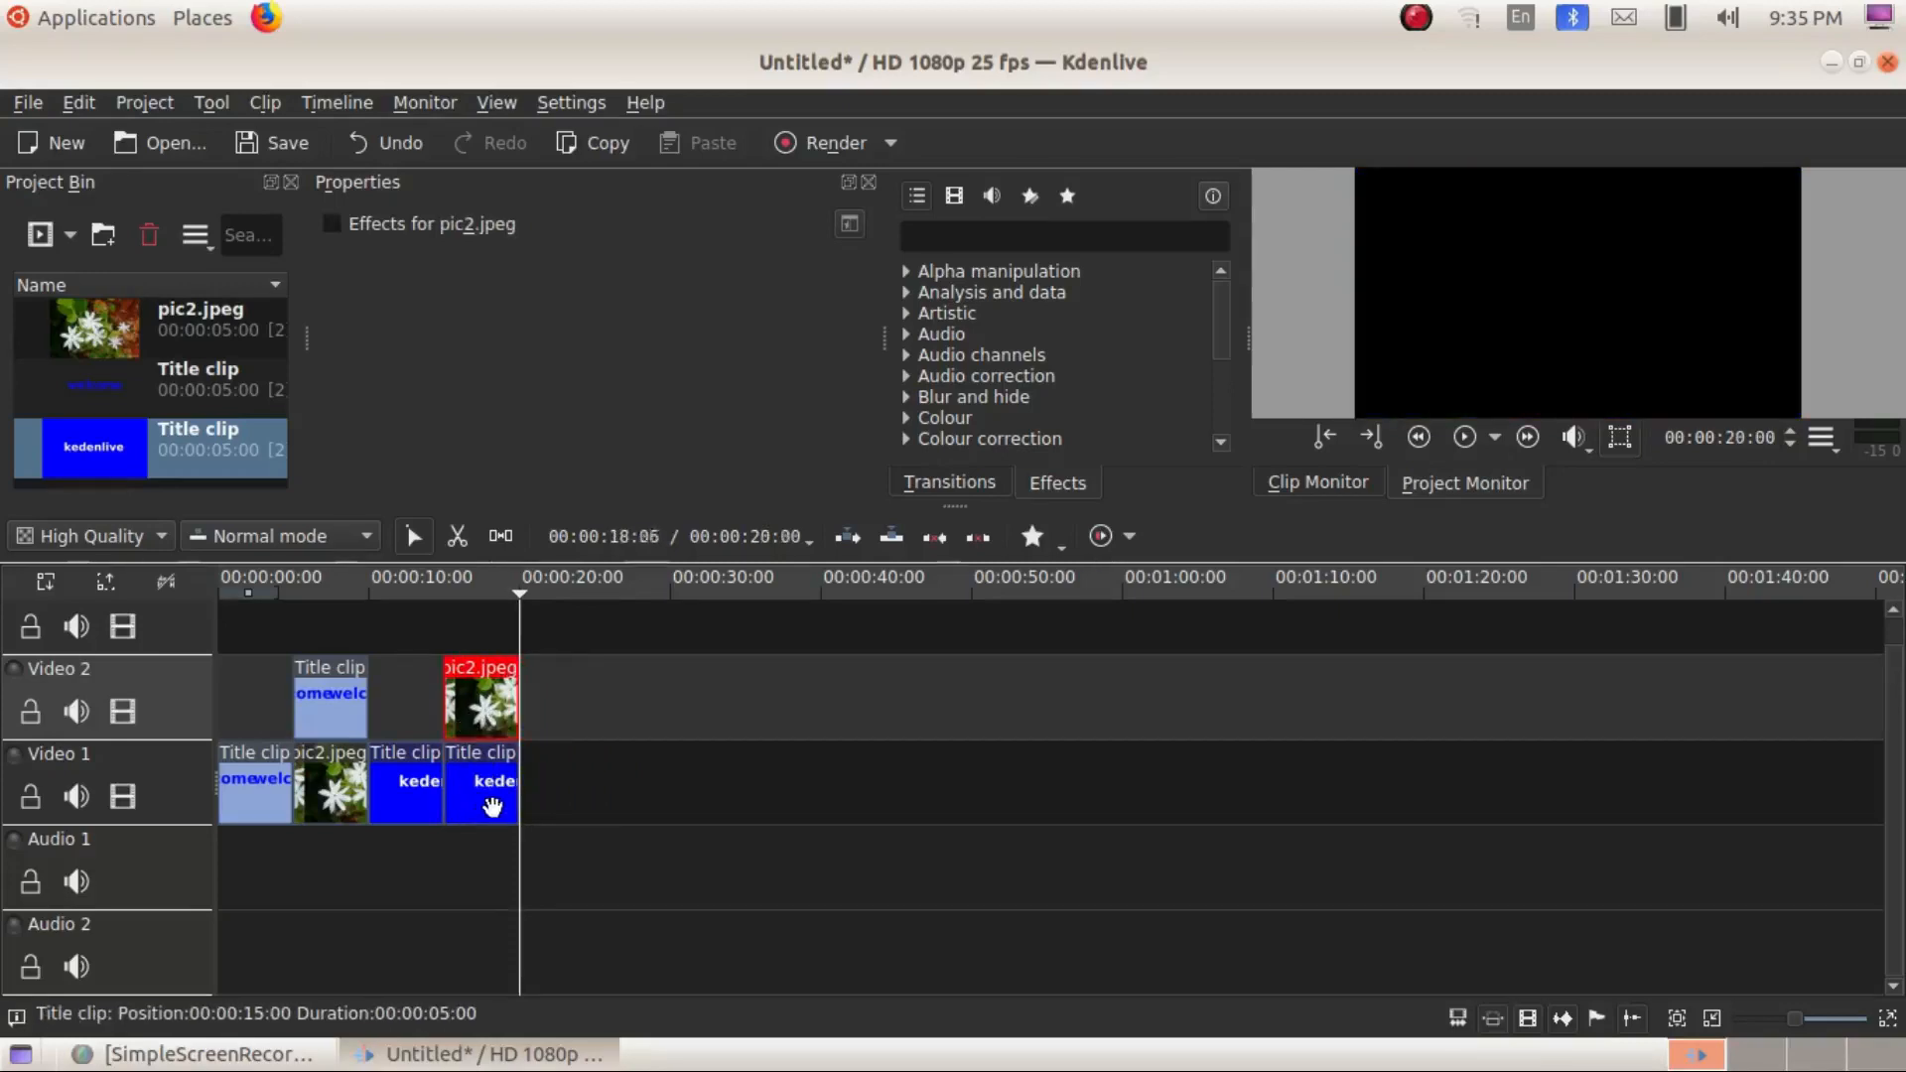
- Preview the swapped picture and title clips, playing the timeline from about 14 seconds
left_click(472, 627)
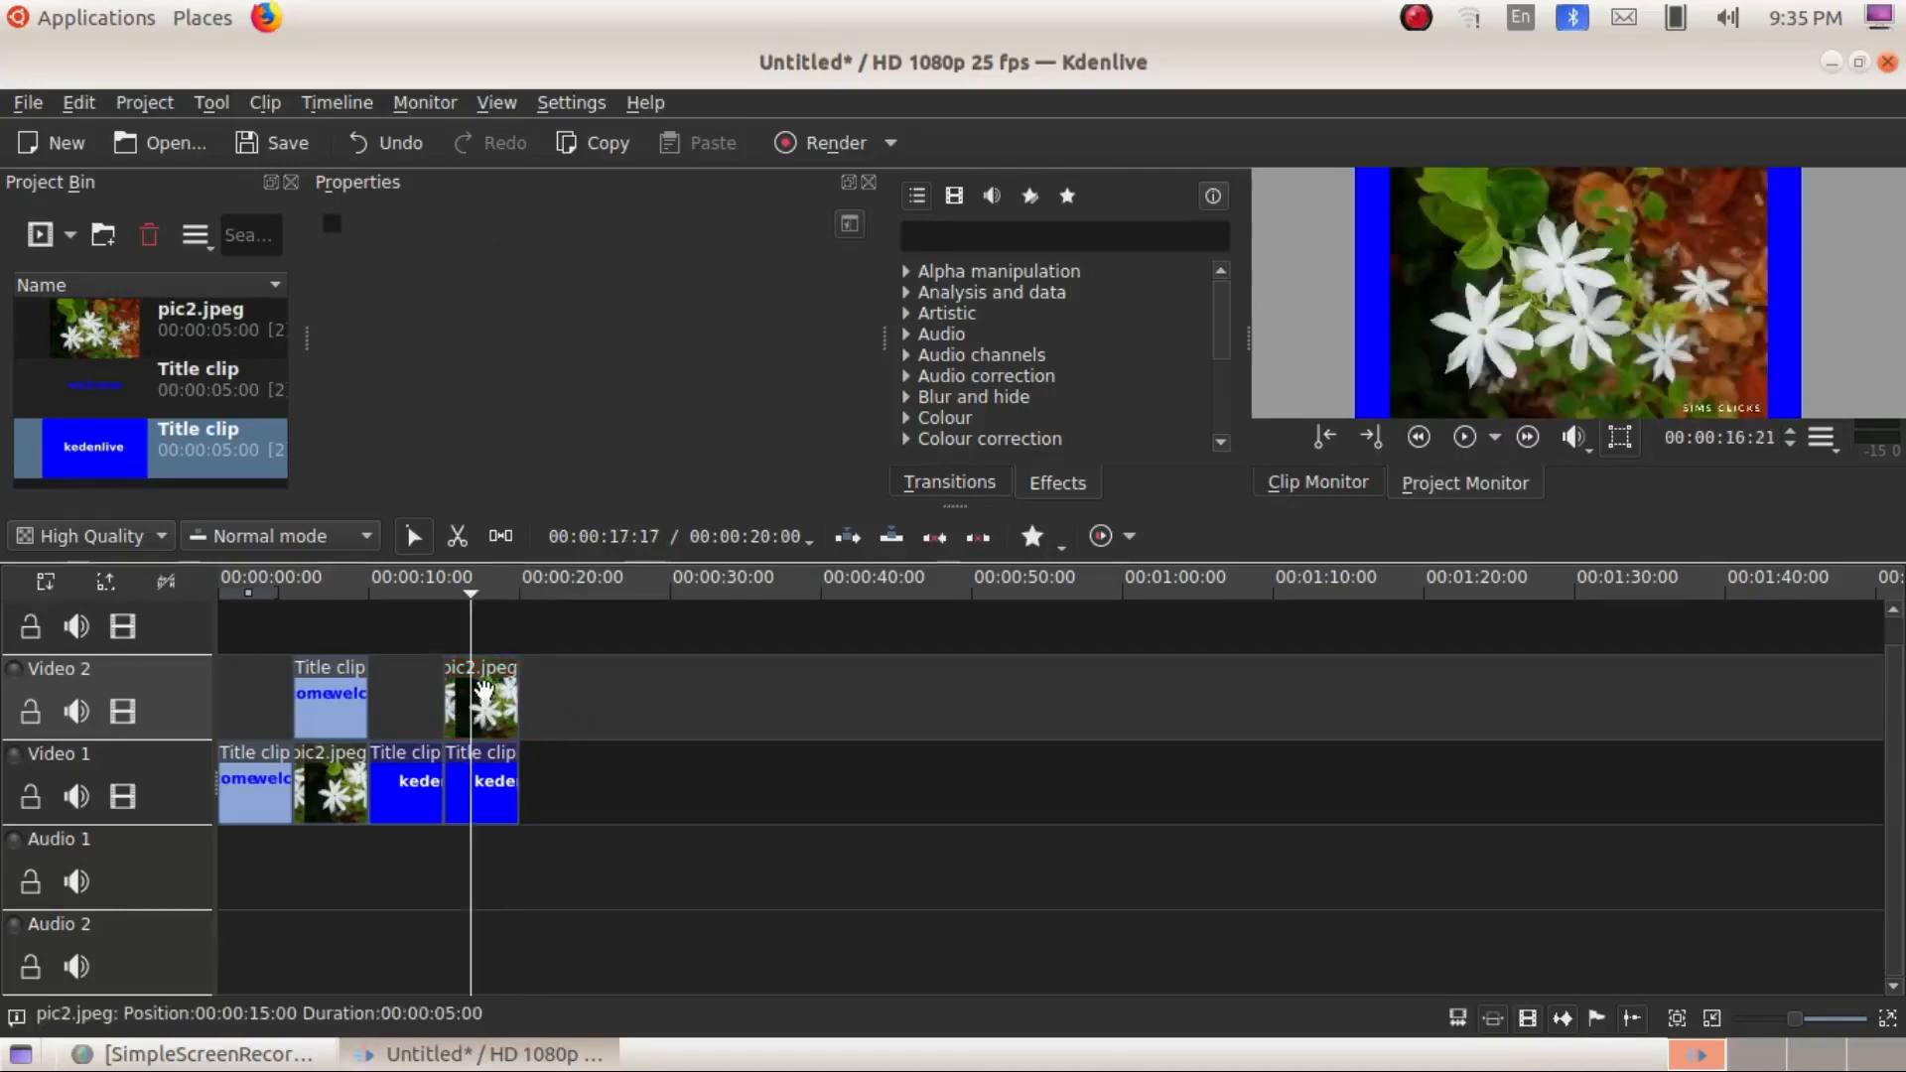
left_click(437, 631)
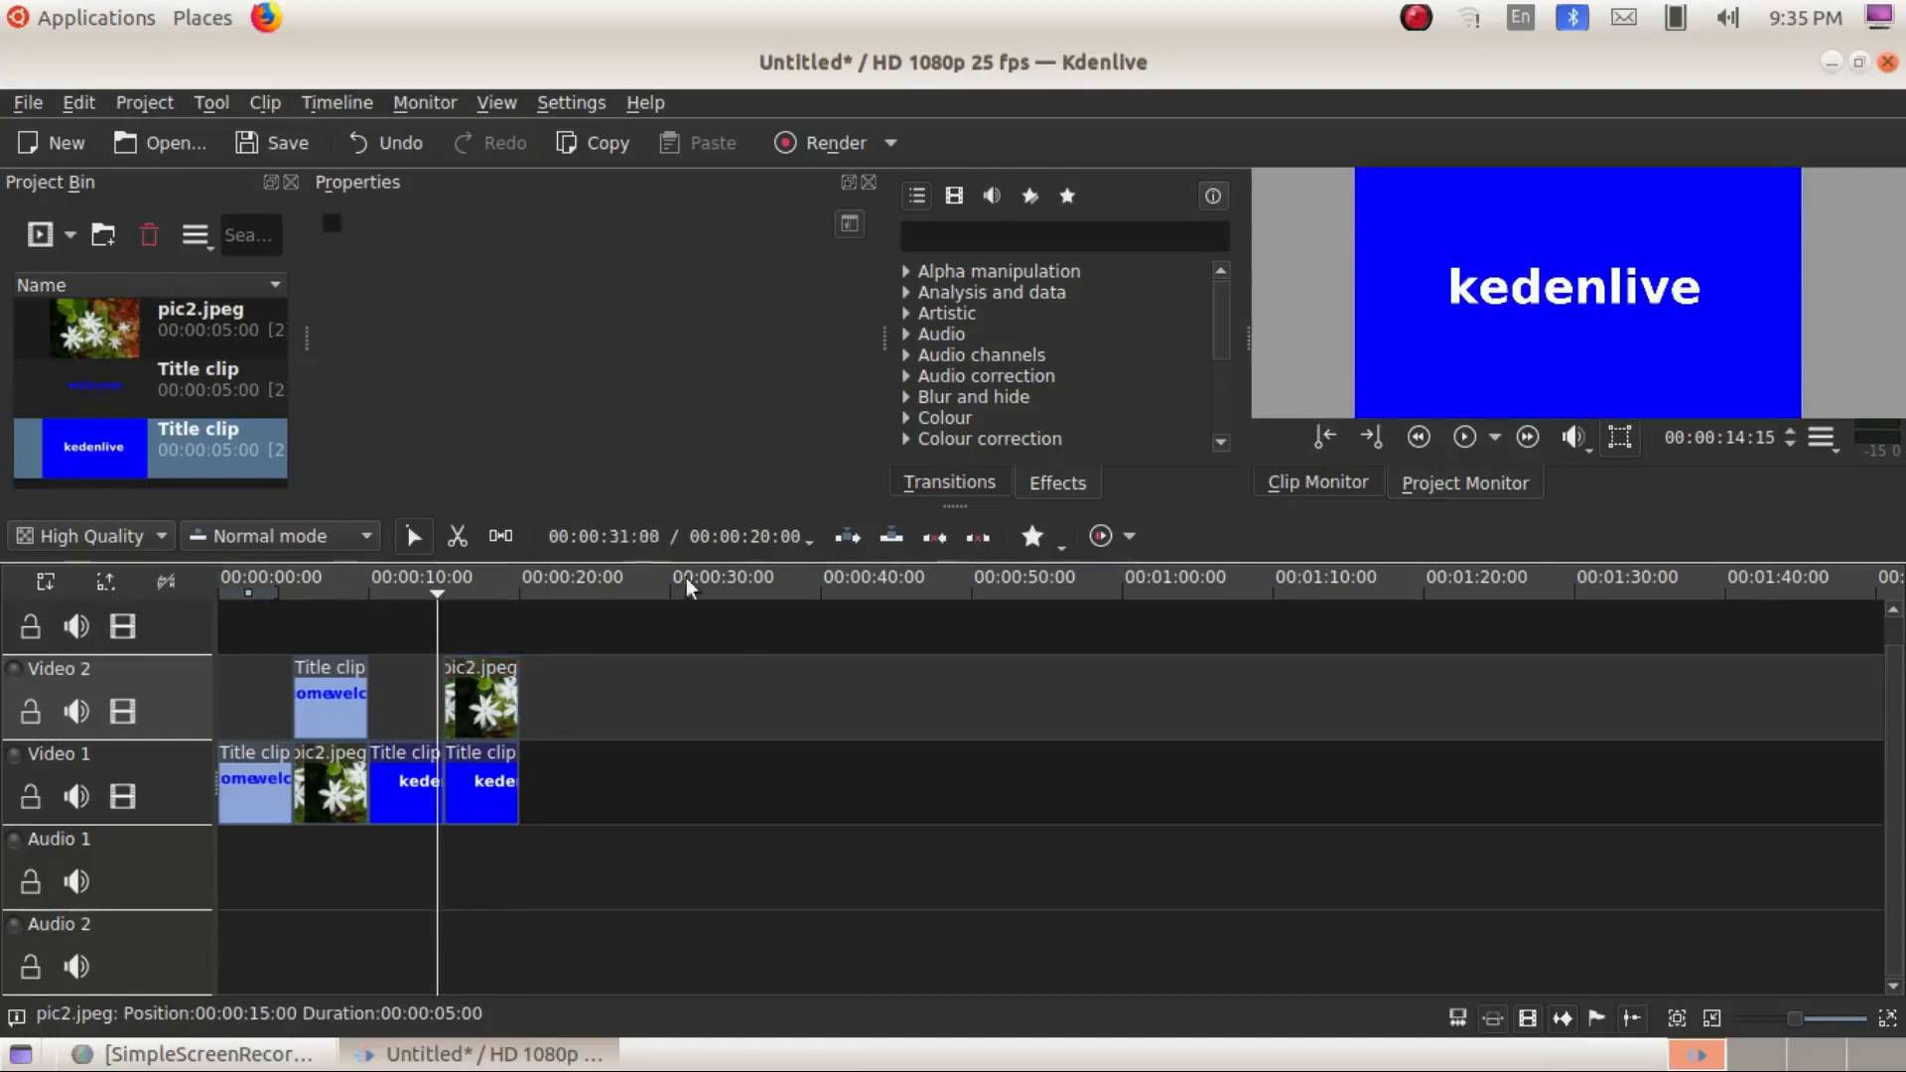
left_click(1459, 438)
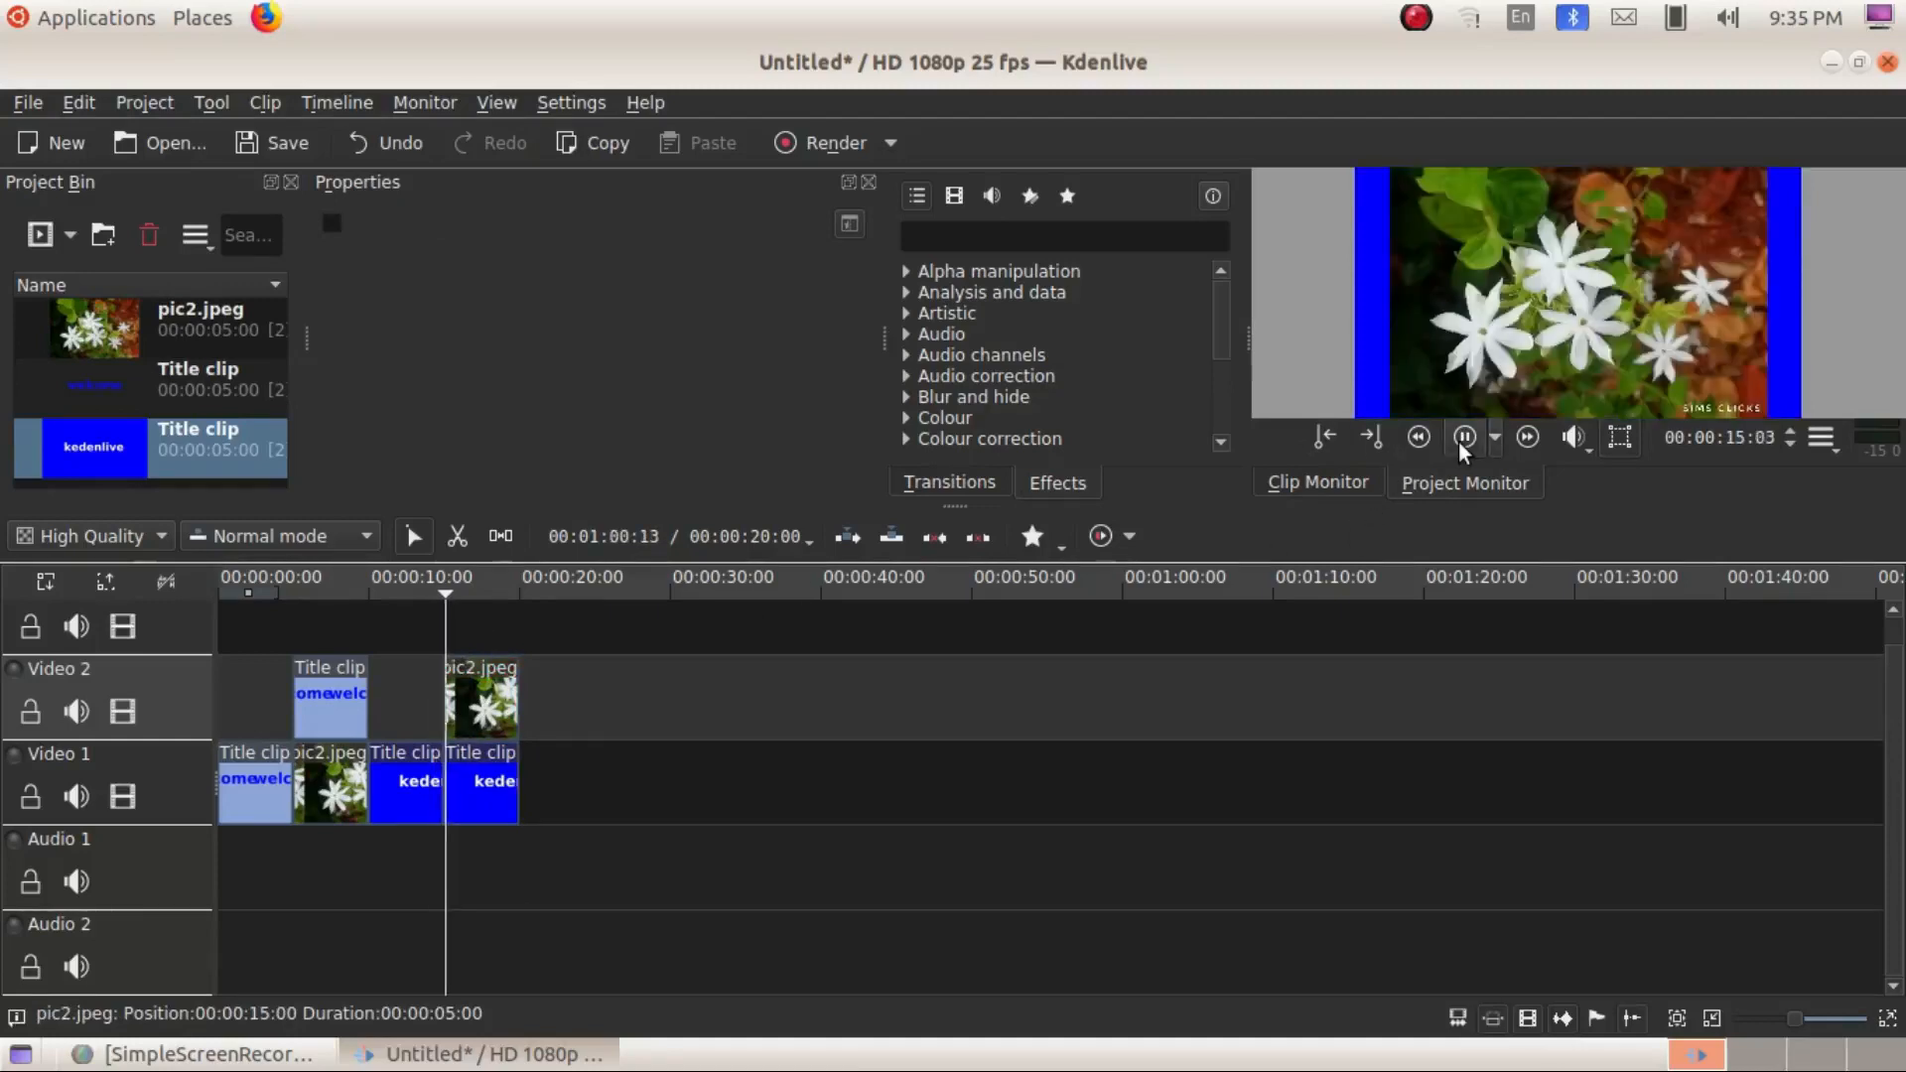
- Stop playback, move the last kedenlive title to about 24 seconds on Video 1, and put pic2.jpeg on Video 1 at 15 seconds
left_click(1468, 437)
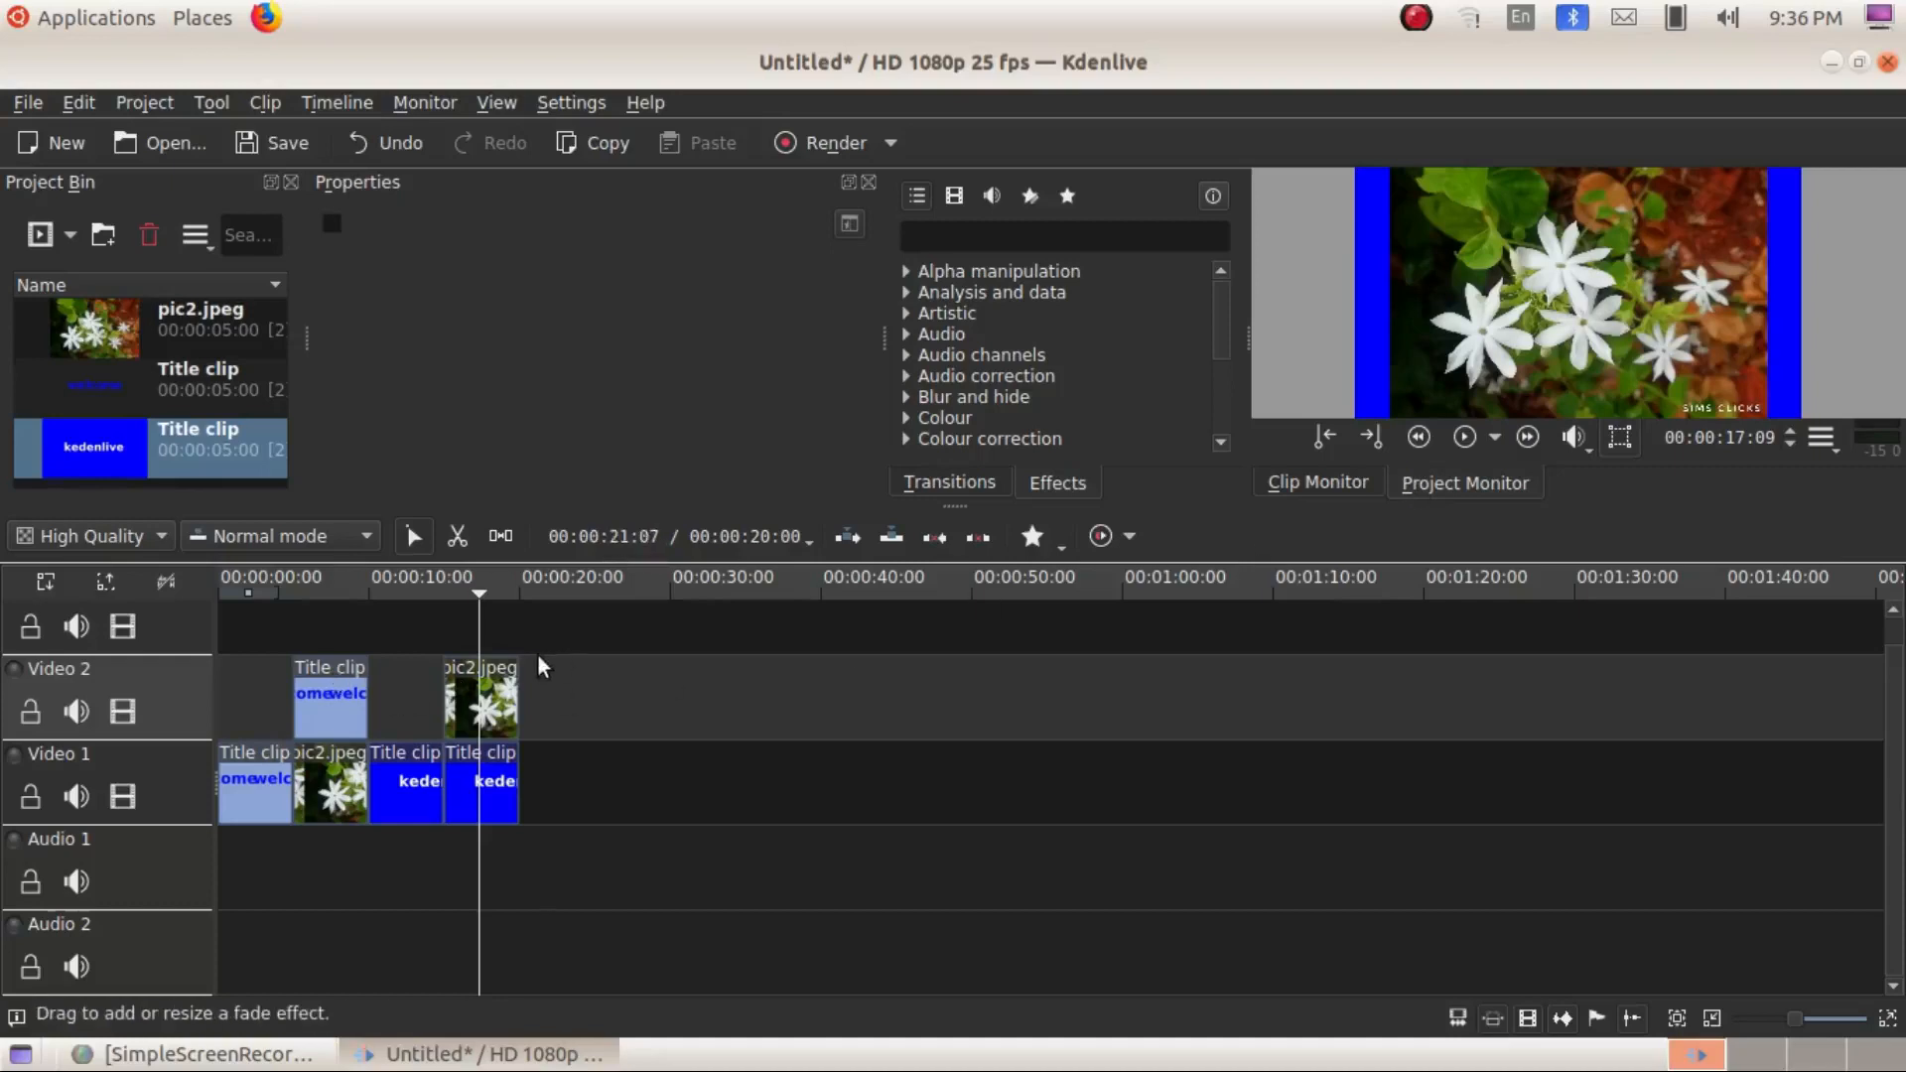
left_click_drag(497, 791, 634, 791)
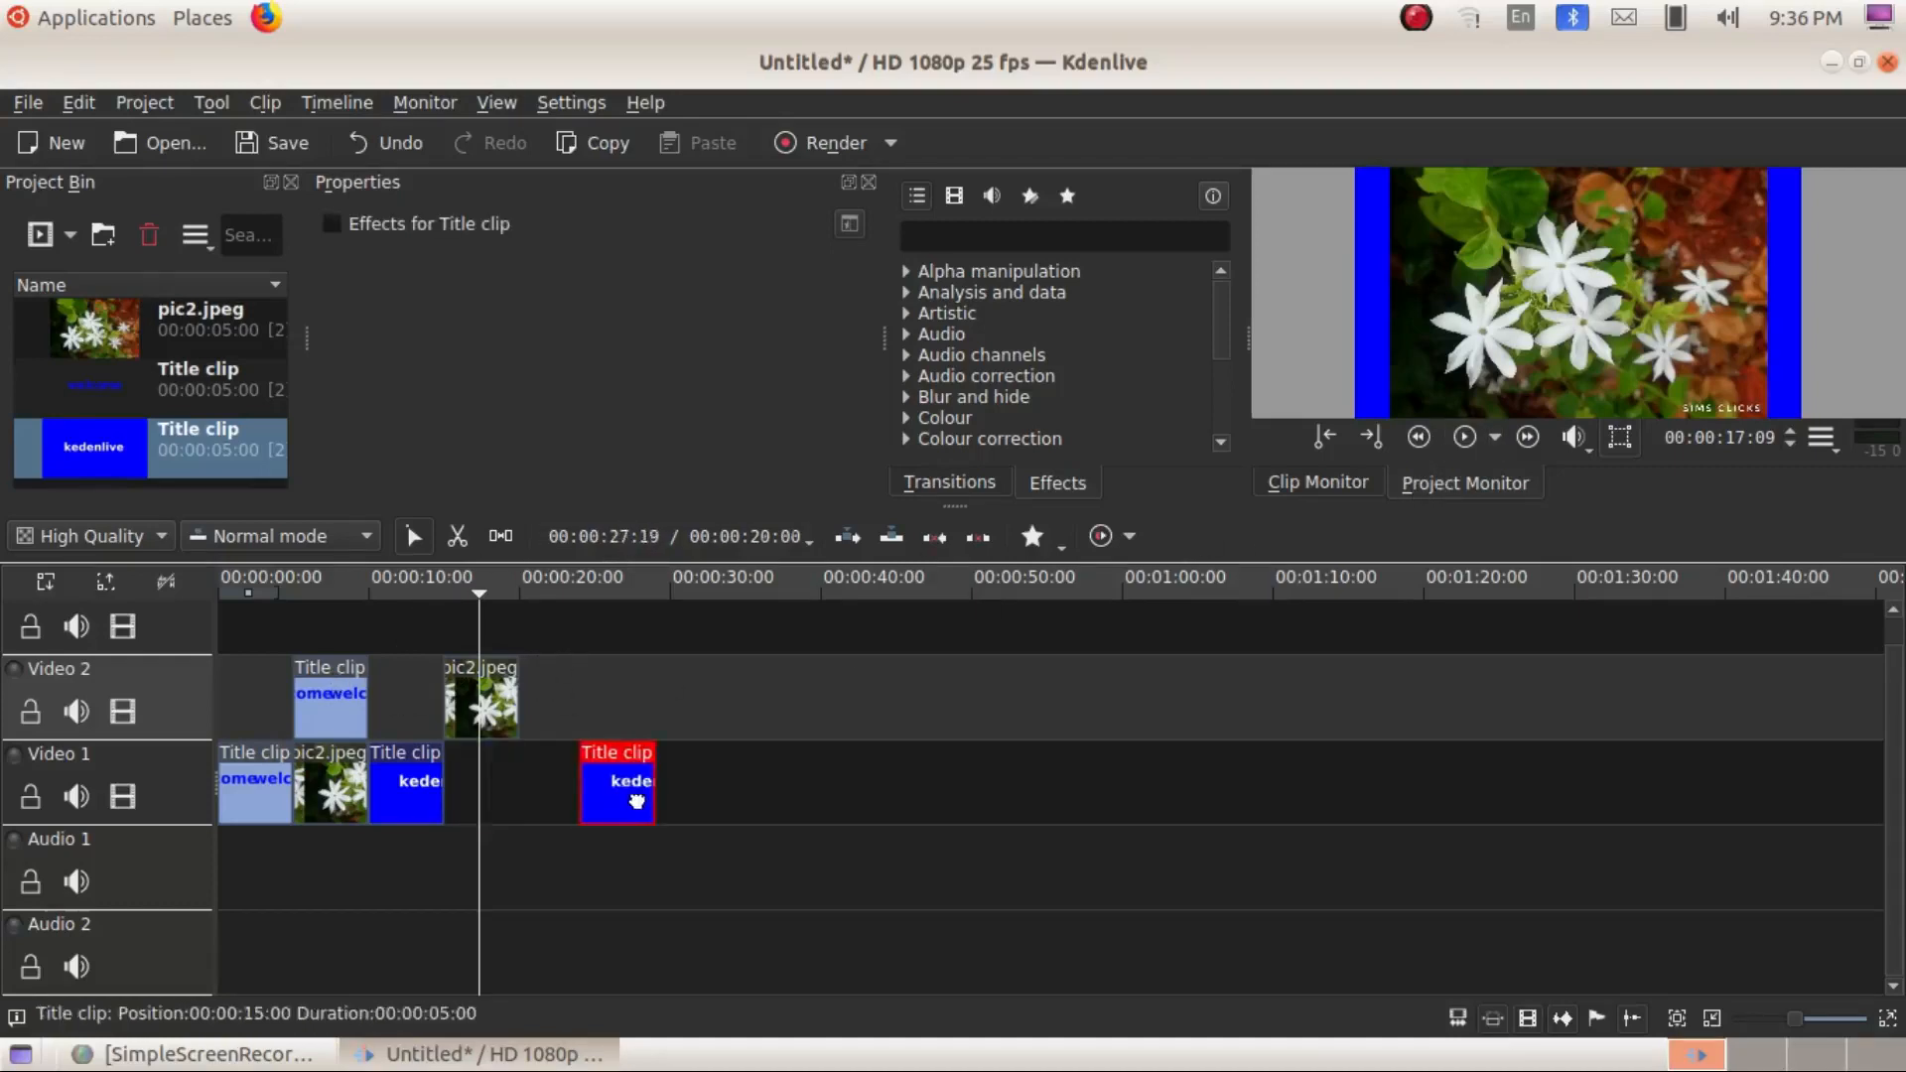
left_click_drag(495, 695, 495, 780)
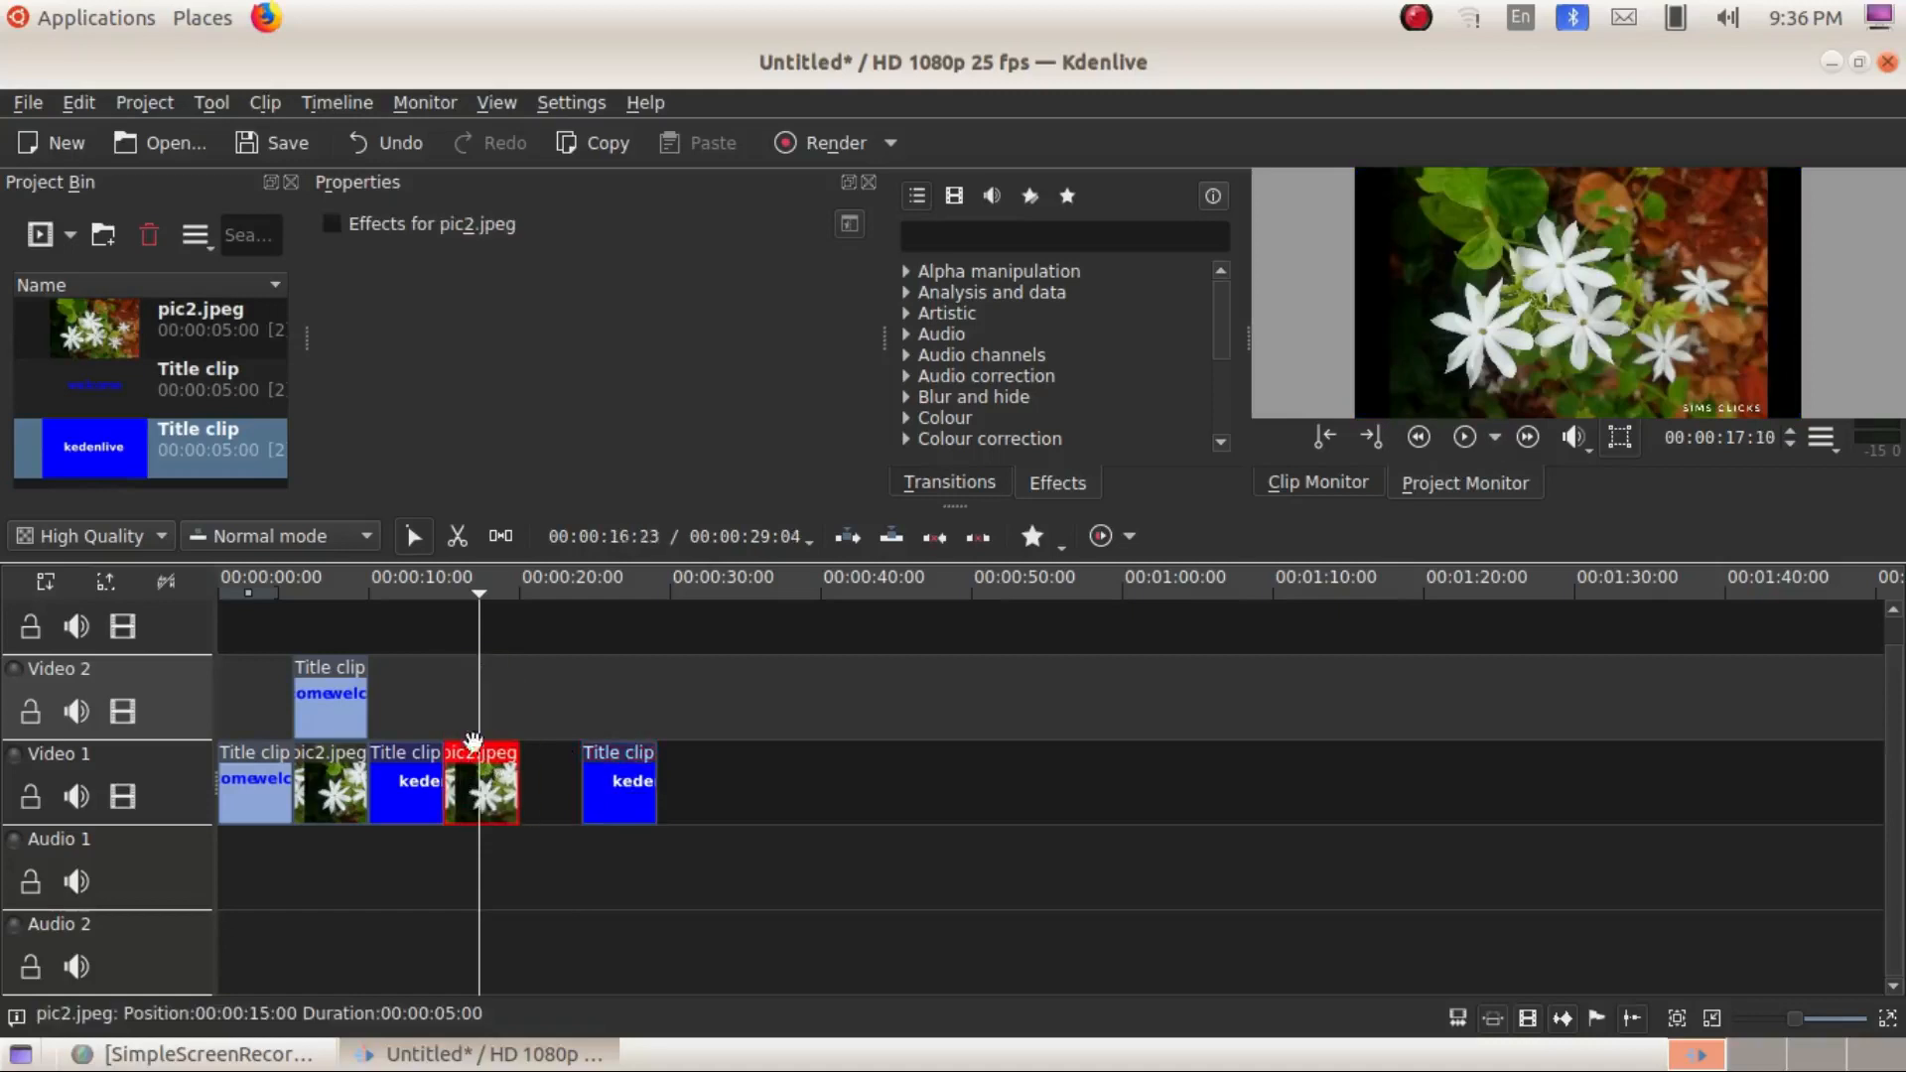
left_click(620, 780)
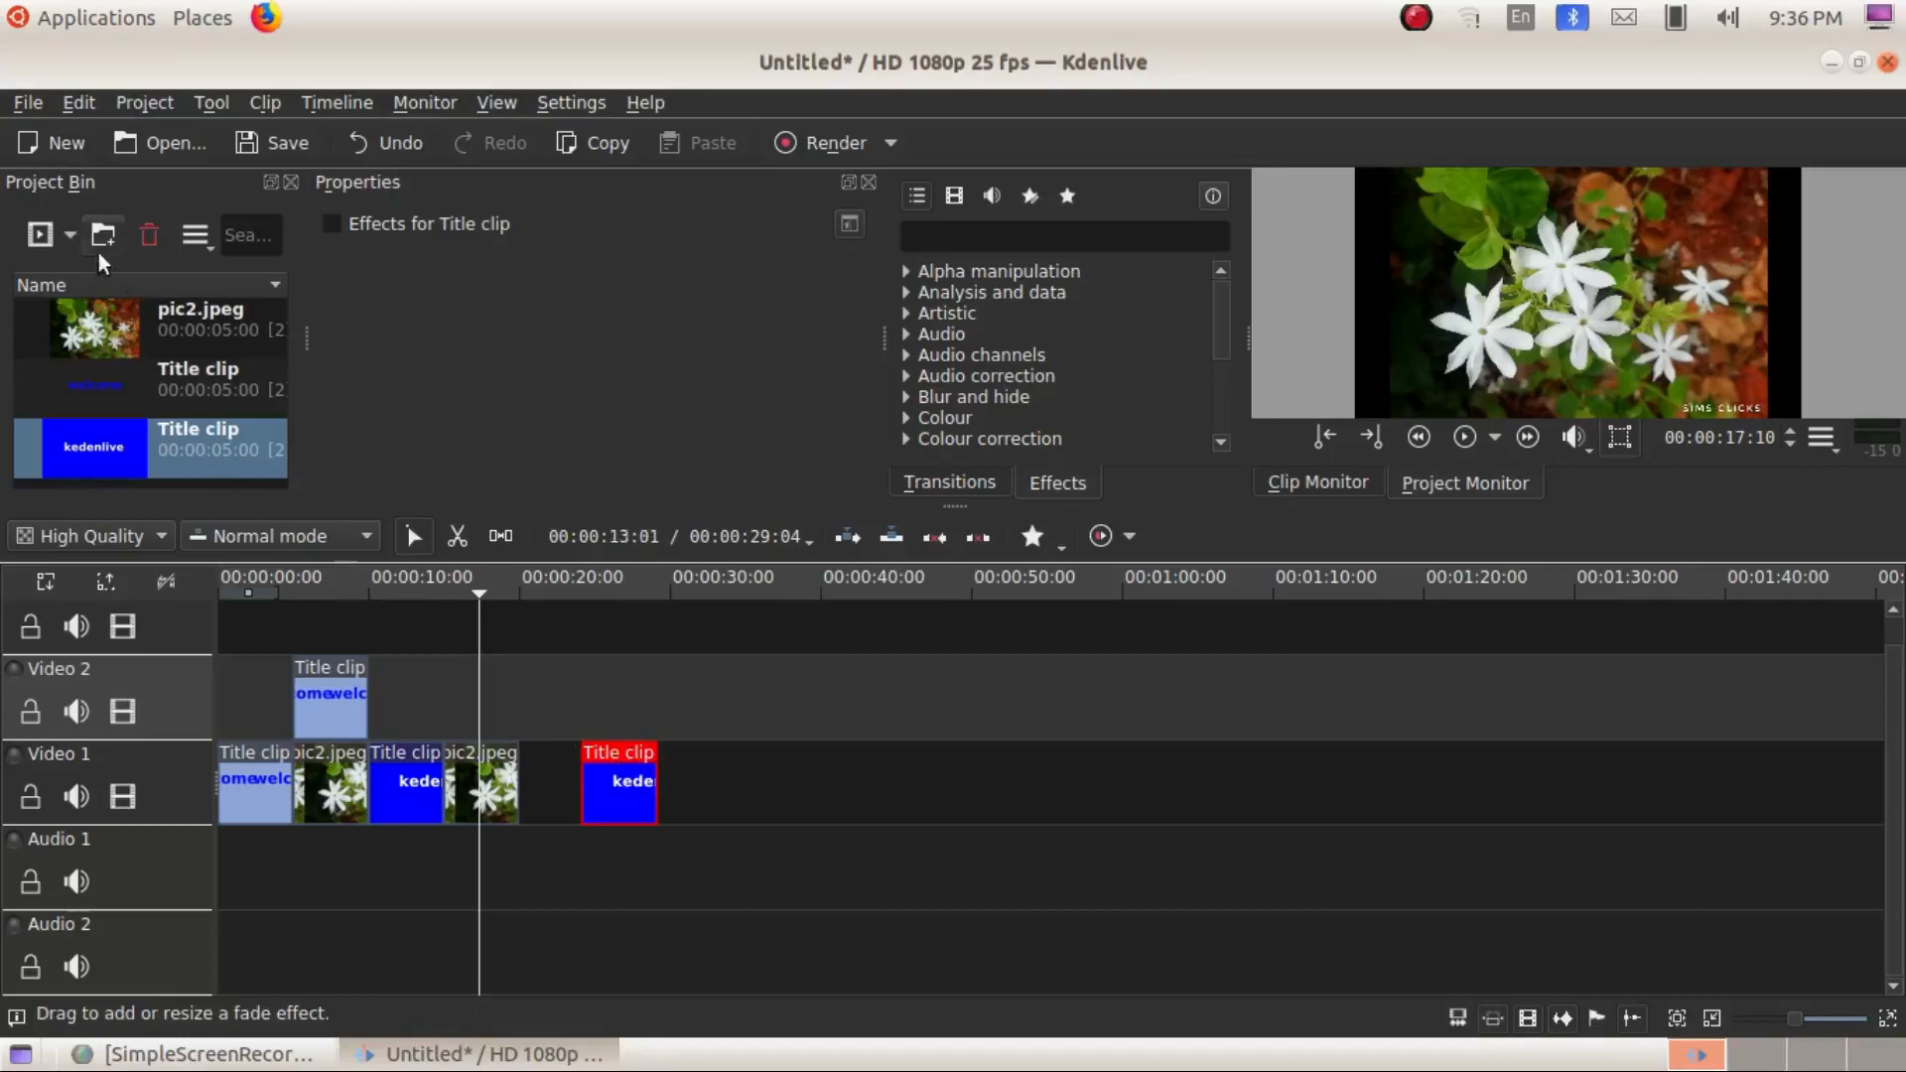
- Start a new title clip with the current picture shown as backdrop and set its background opacity to 0
left_click(71, 235)
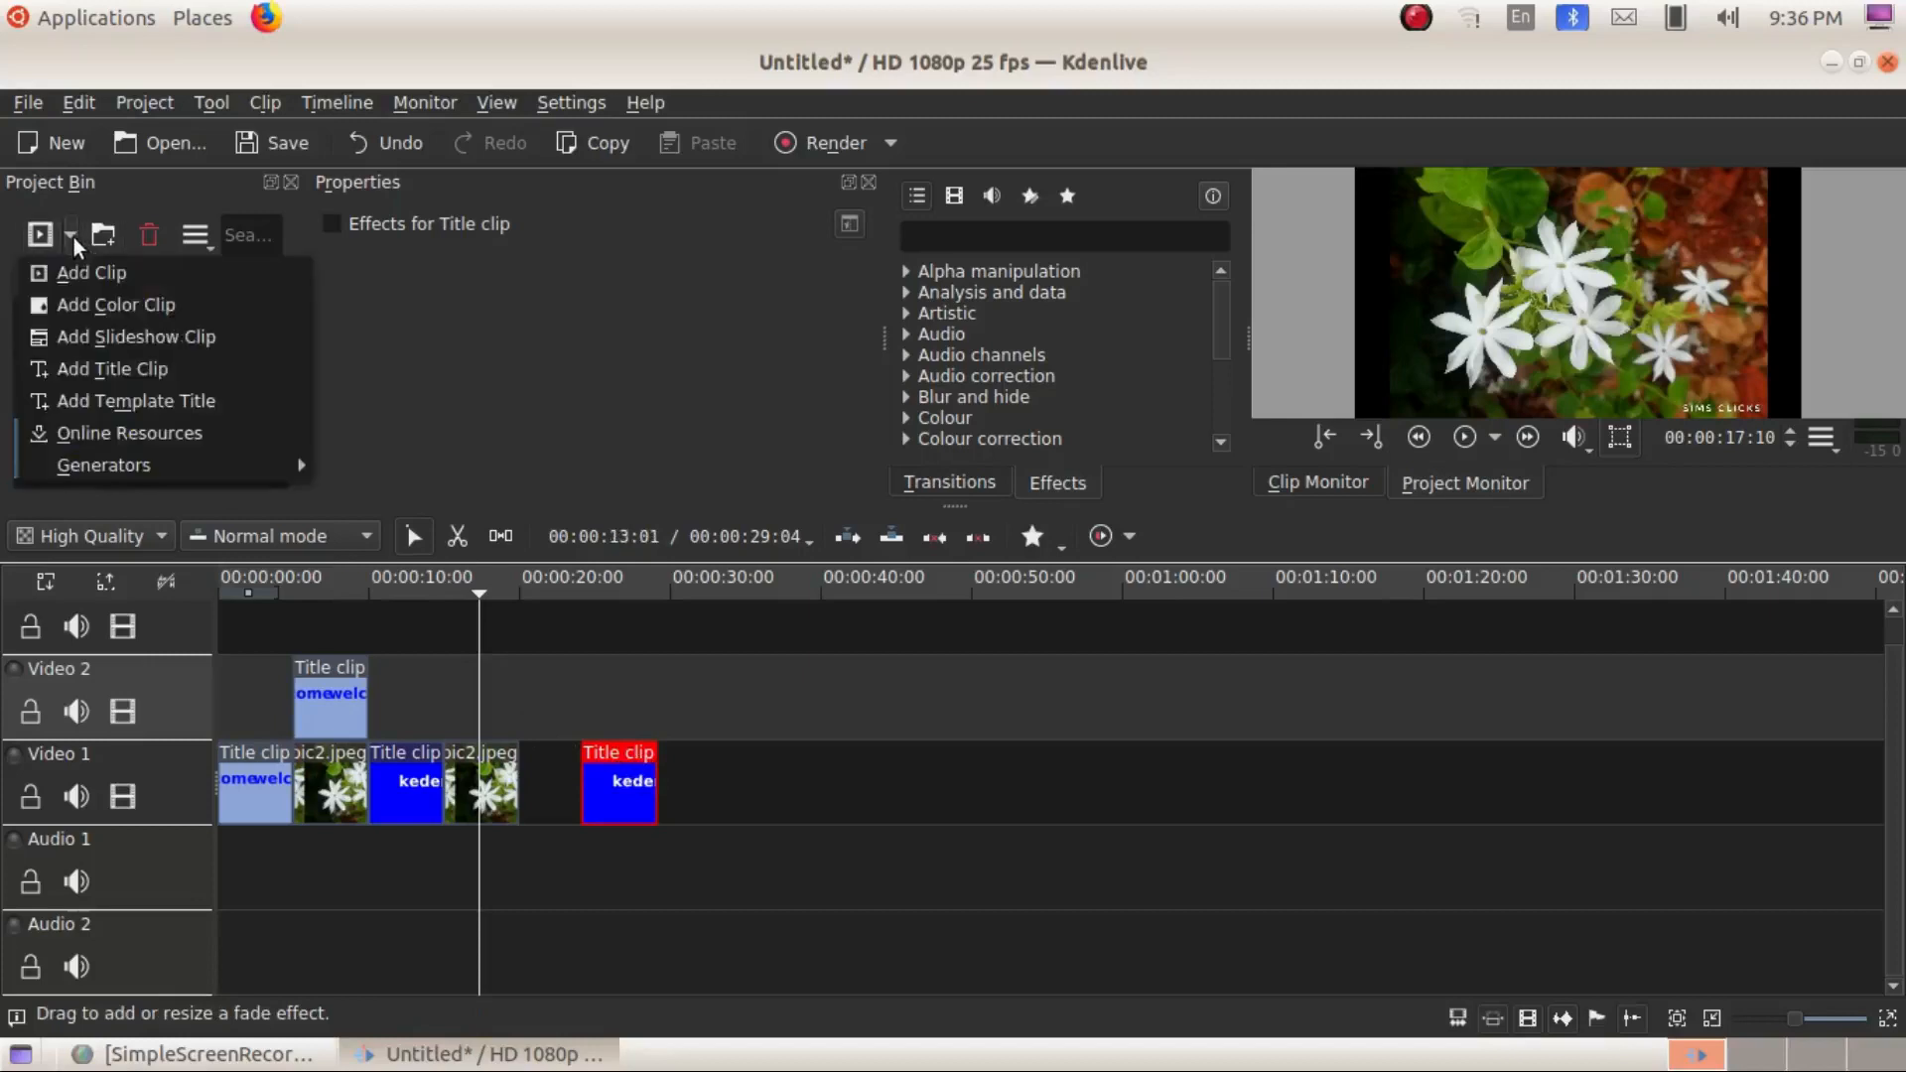
left_click(57, 365)
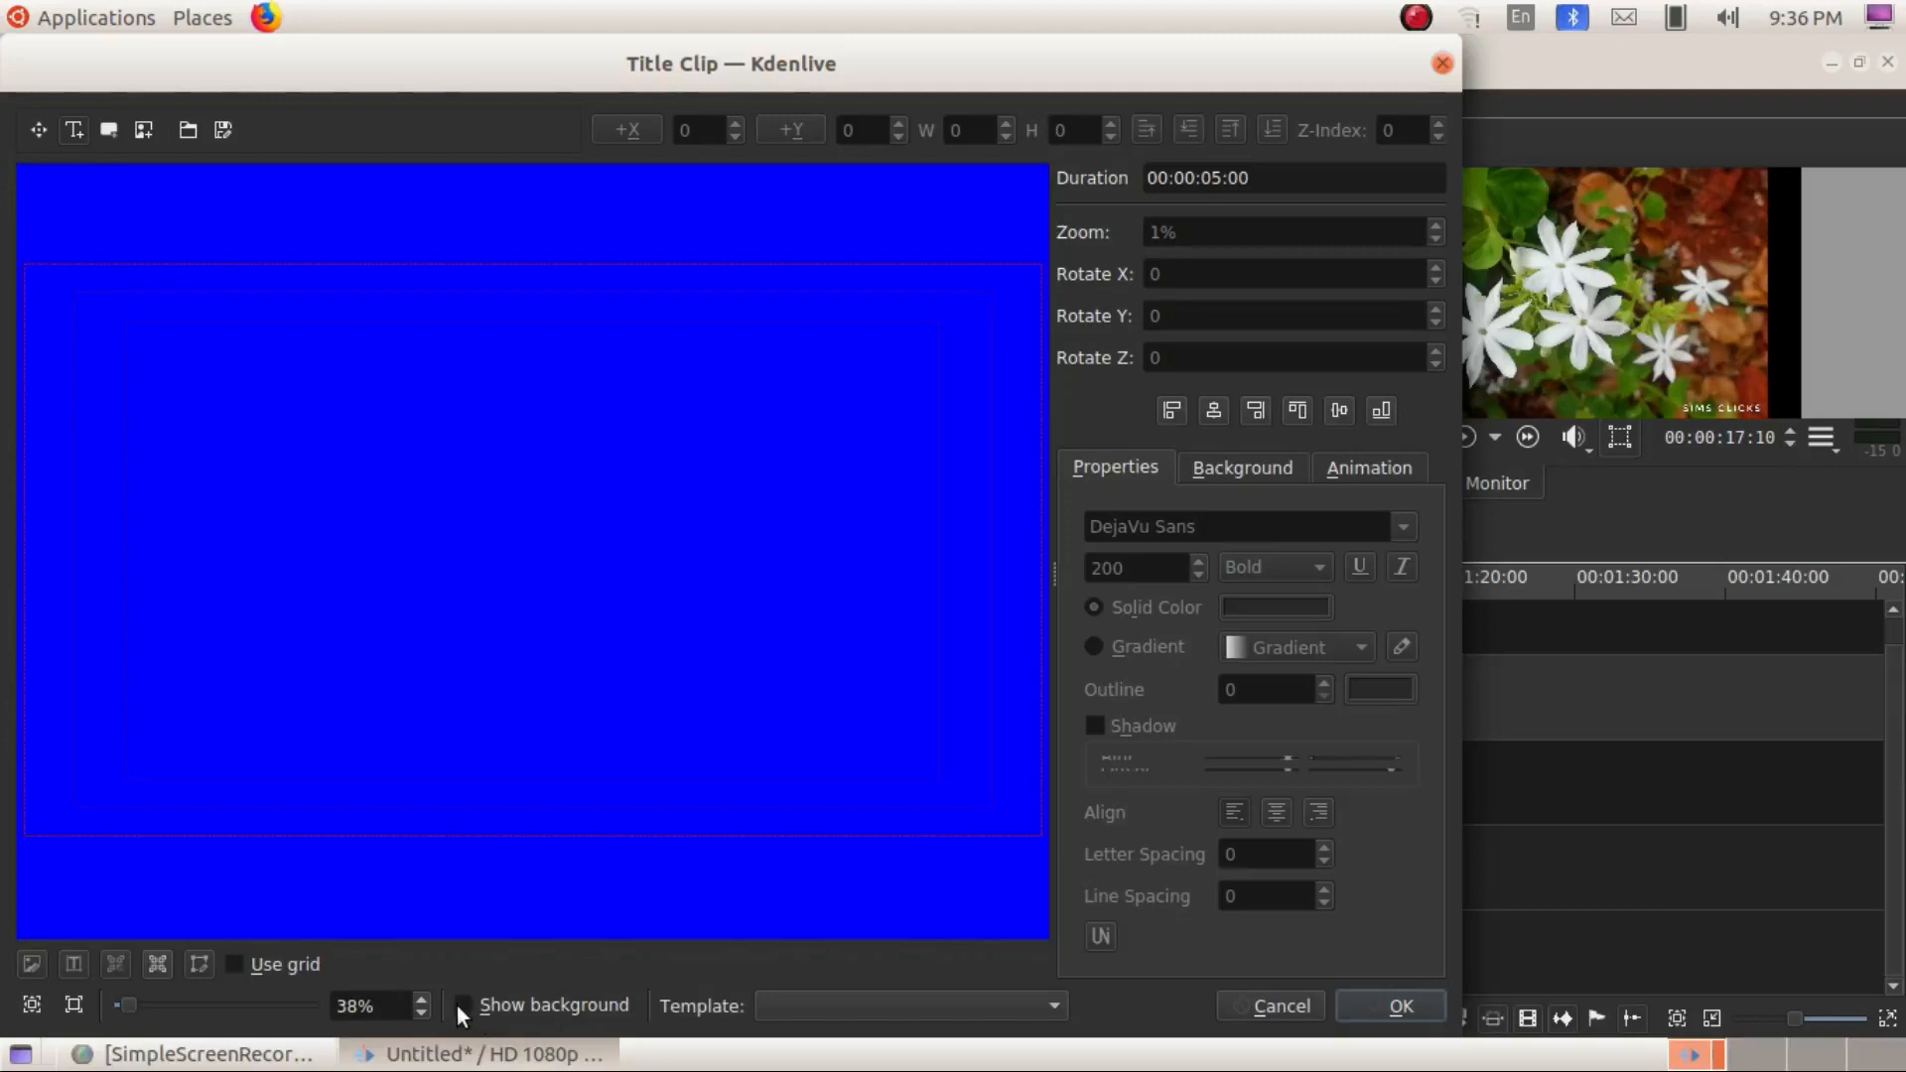
left_click(1271, 472)
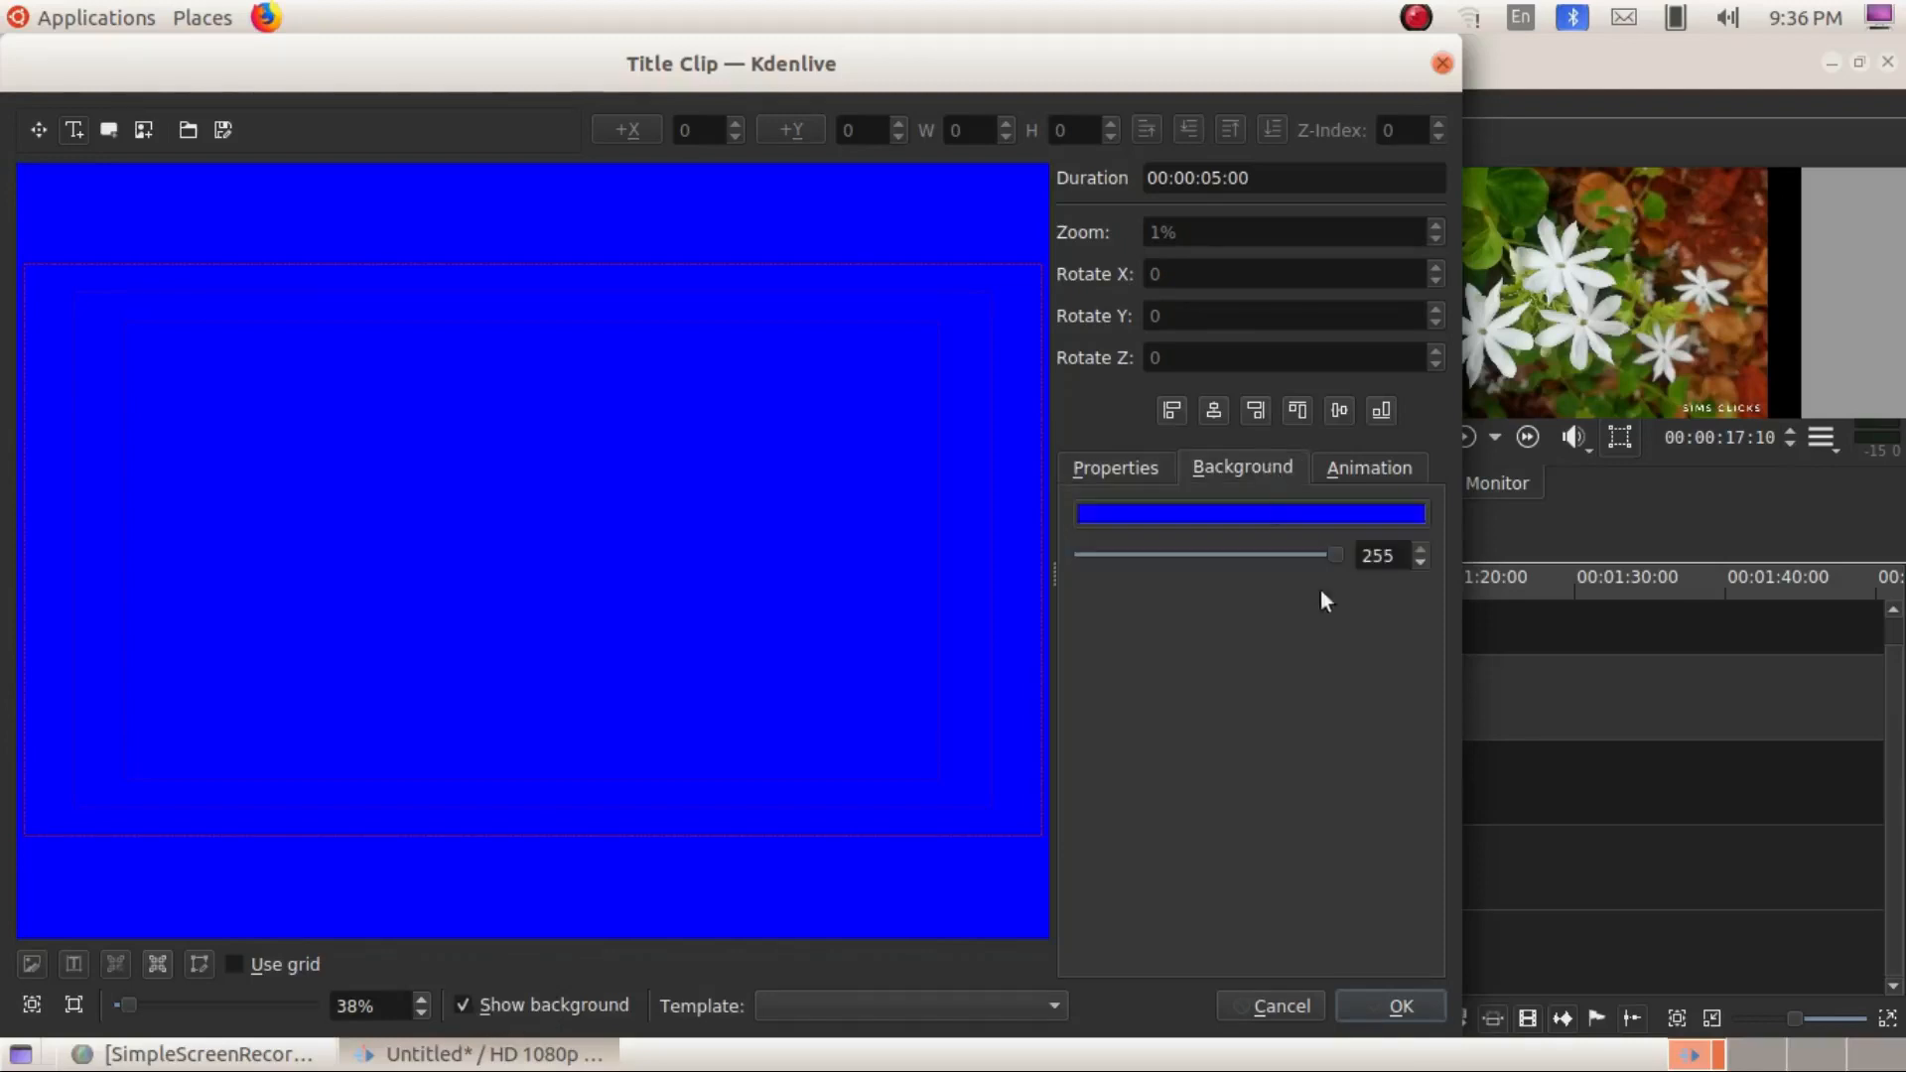
left_click_drag(1330, 551, 1086, 554)
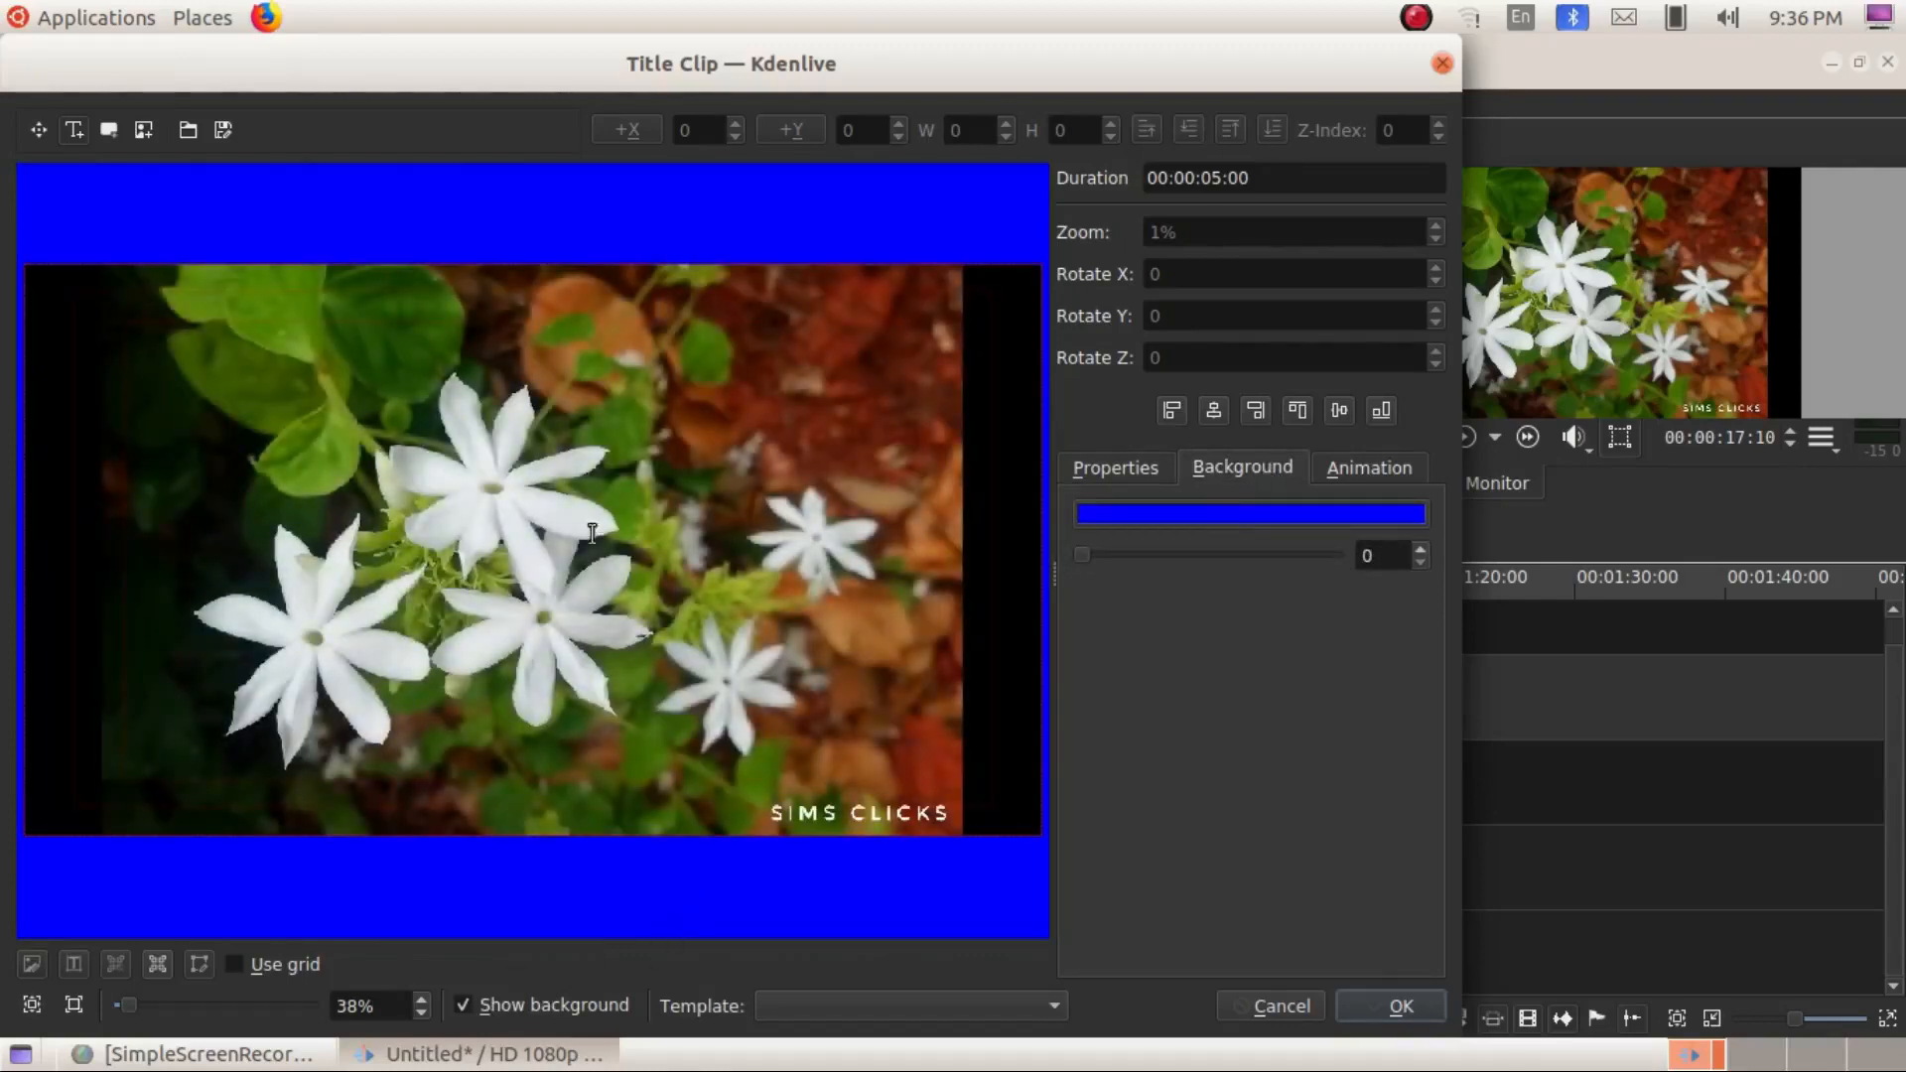
left_click_drag(1292, 61, 1022, 870)
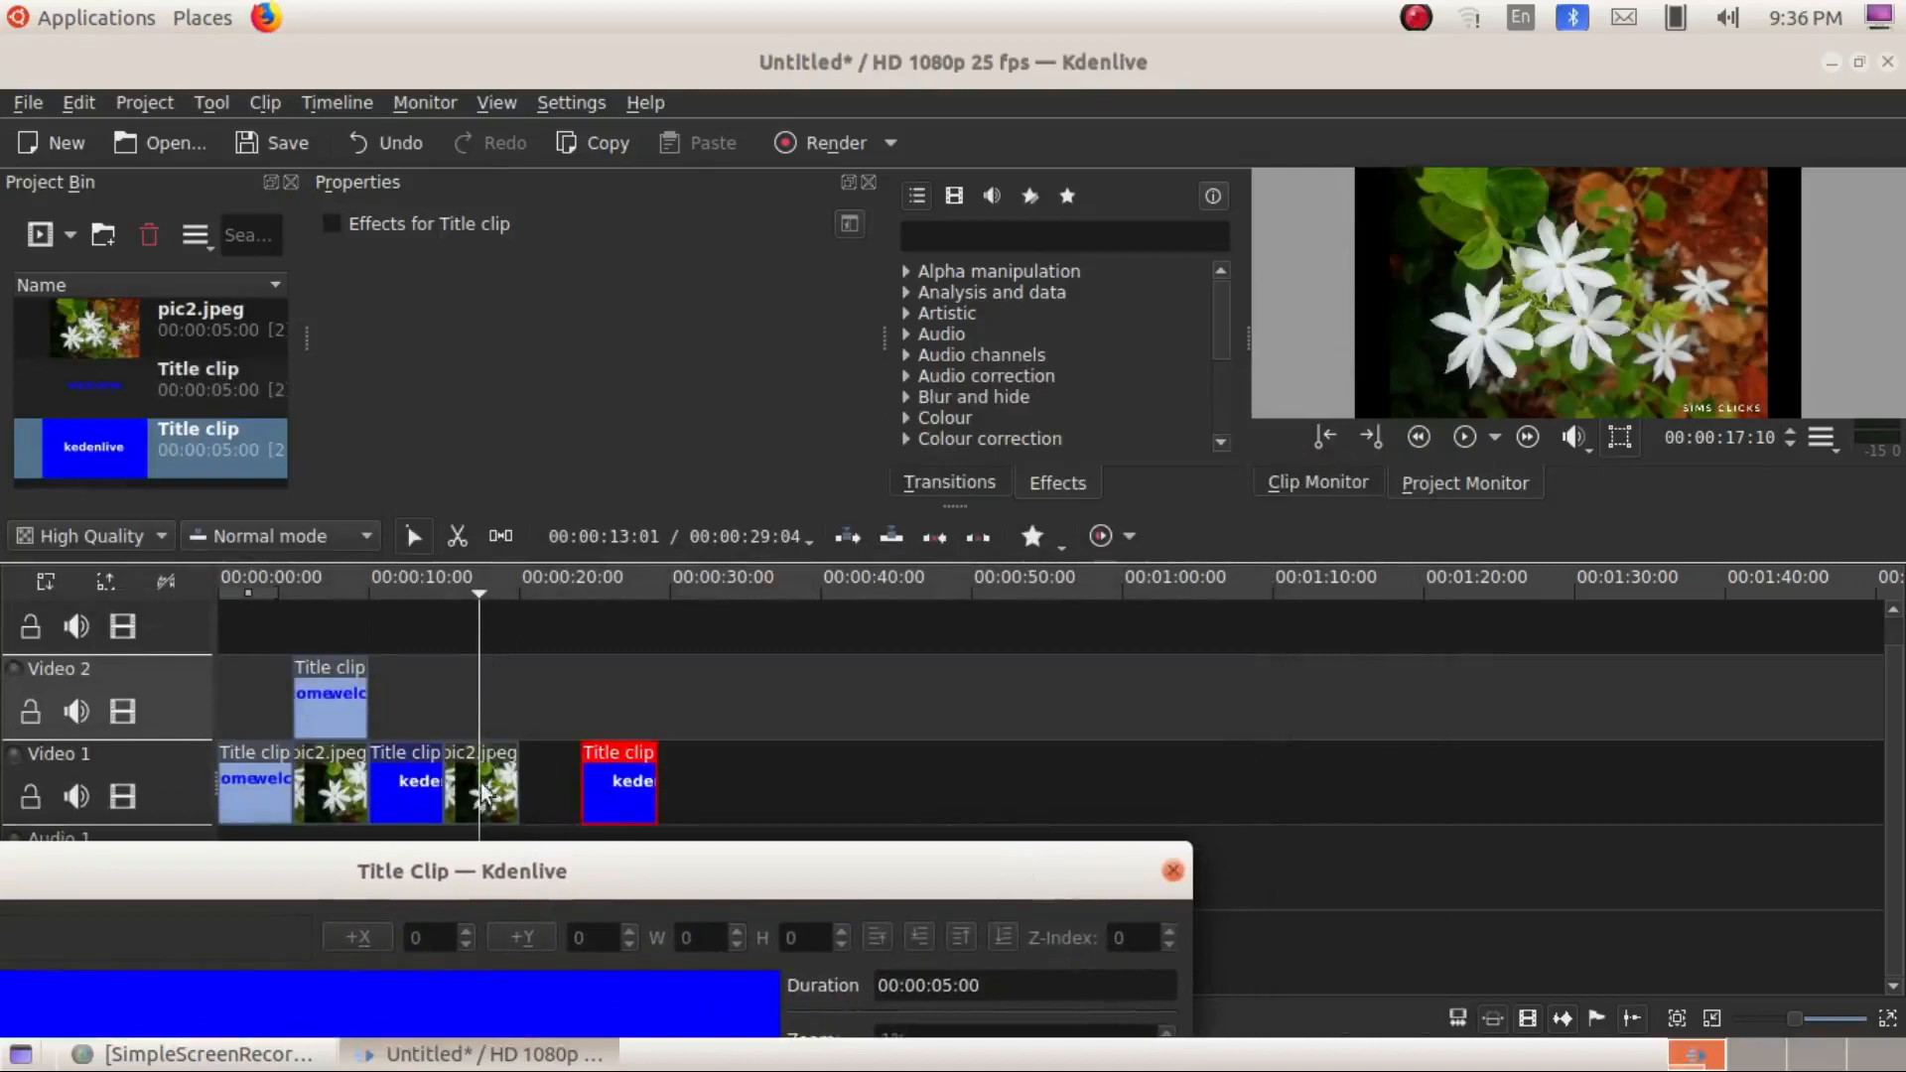
left_click_drag(639, 885, 1020, 56)
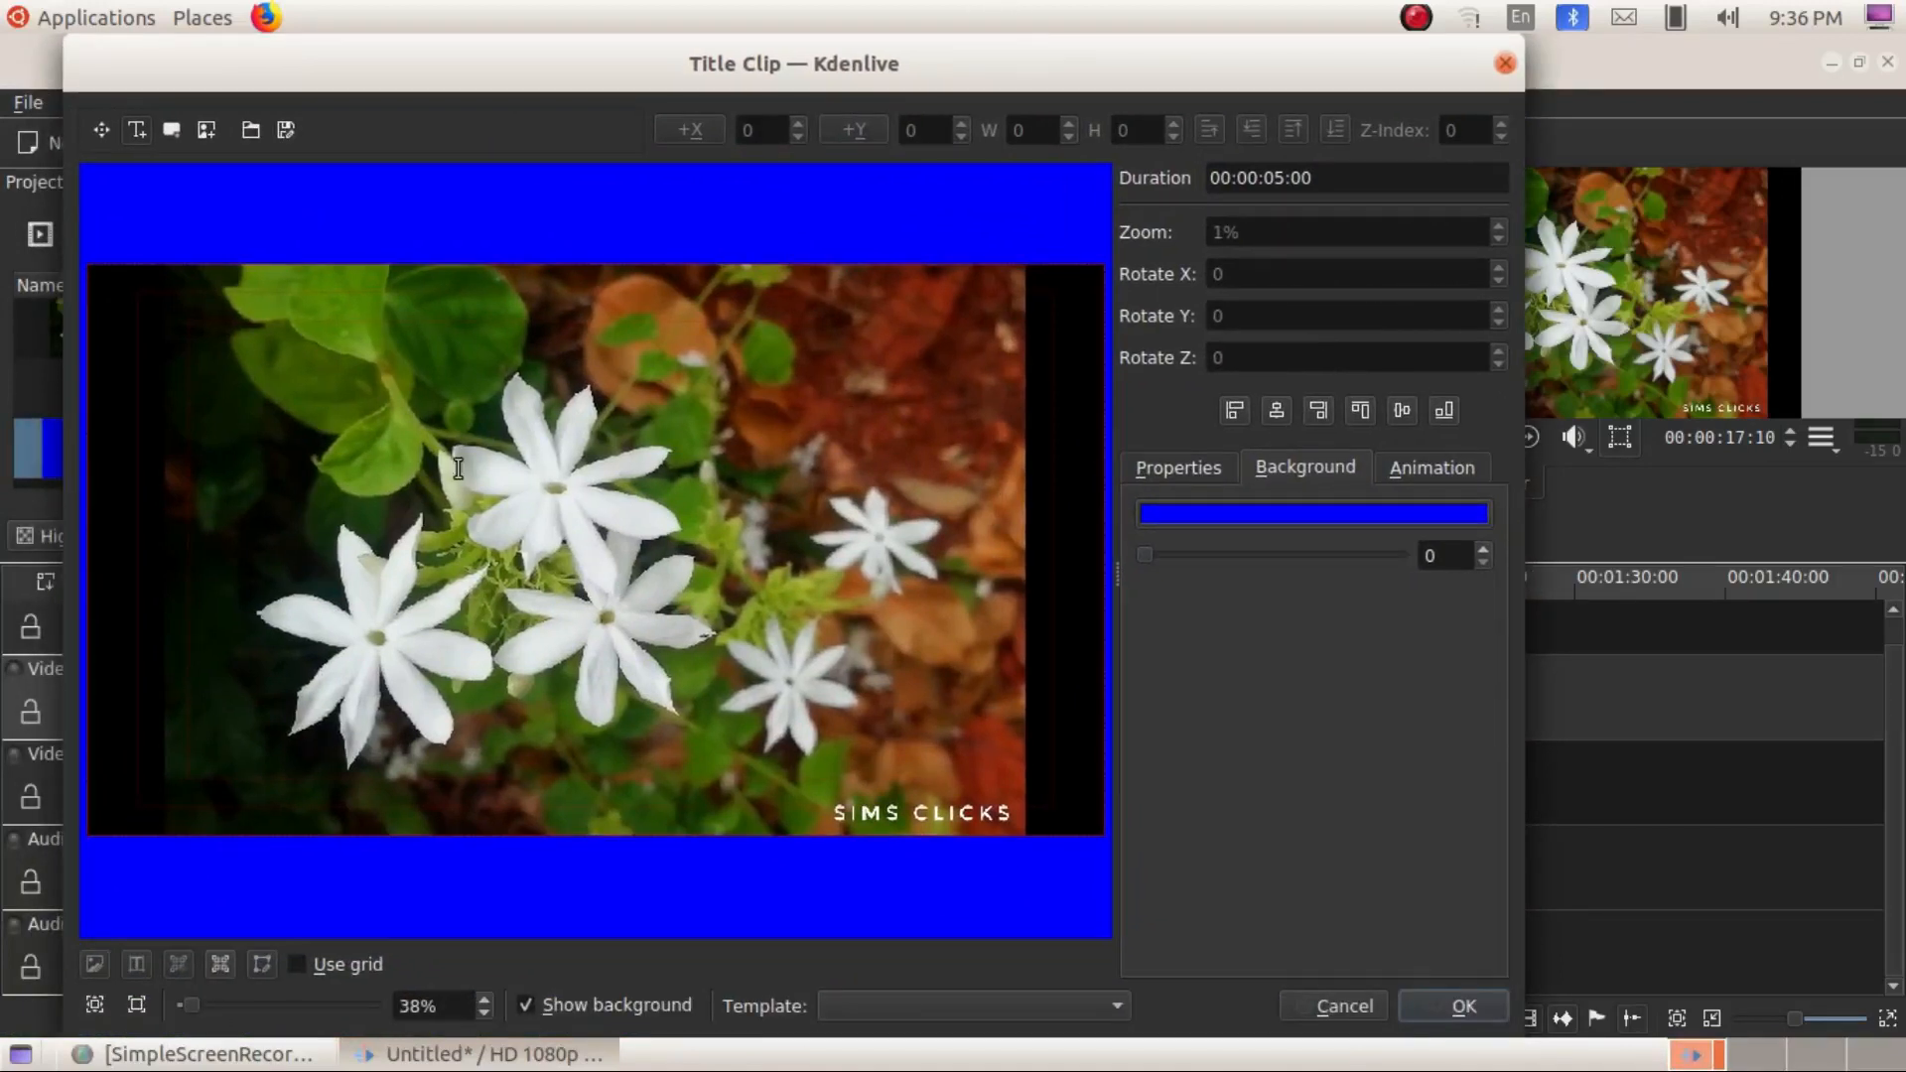
- Add the text "flower" over the picture in the title clip
left_click(140, 127)
left_click(557, 490)
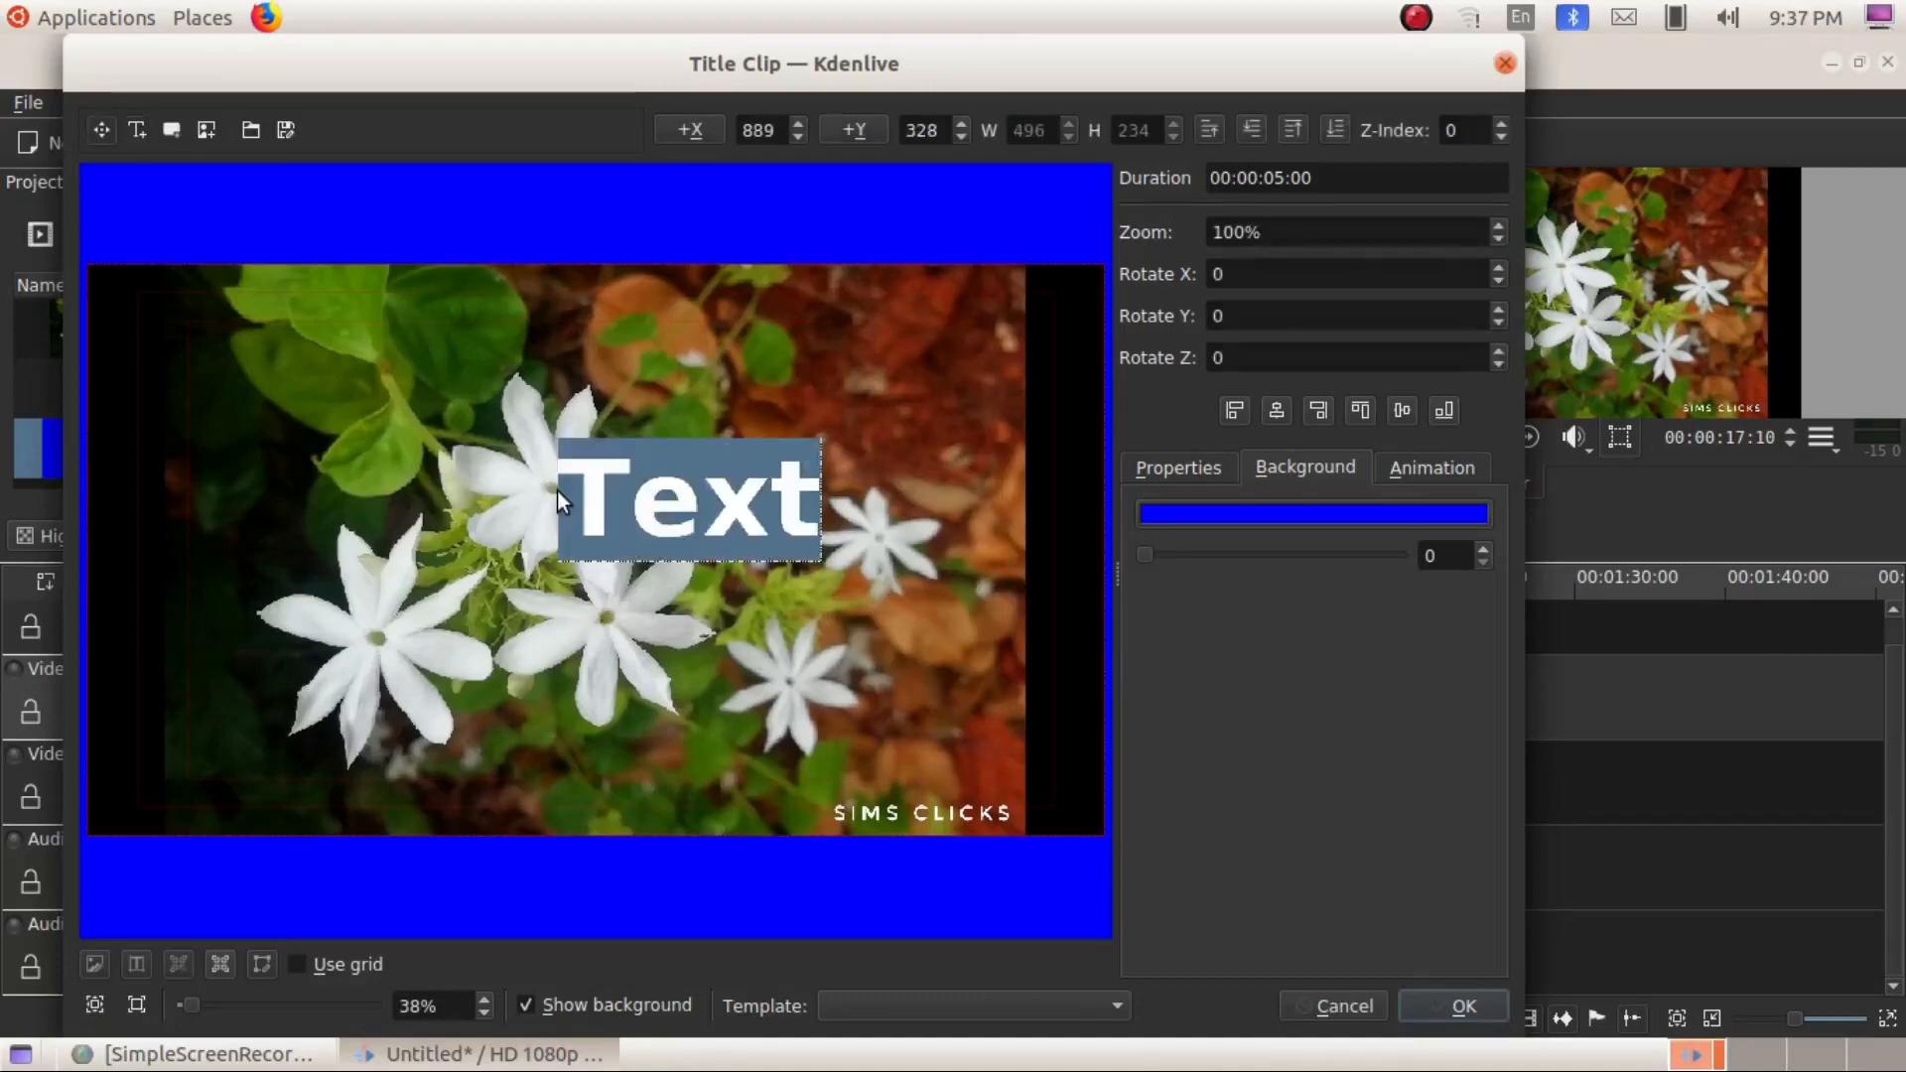
type("flo")
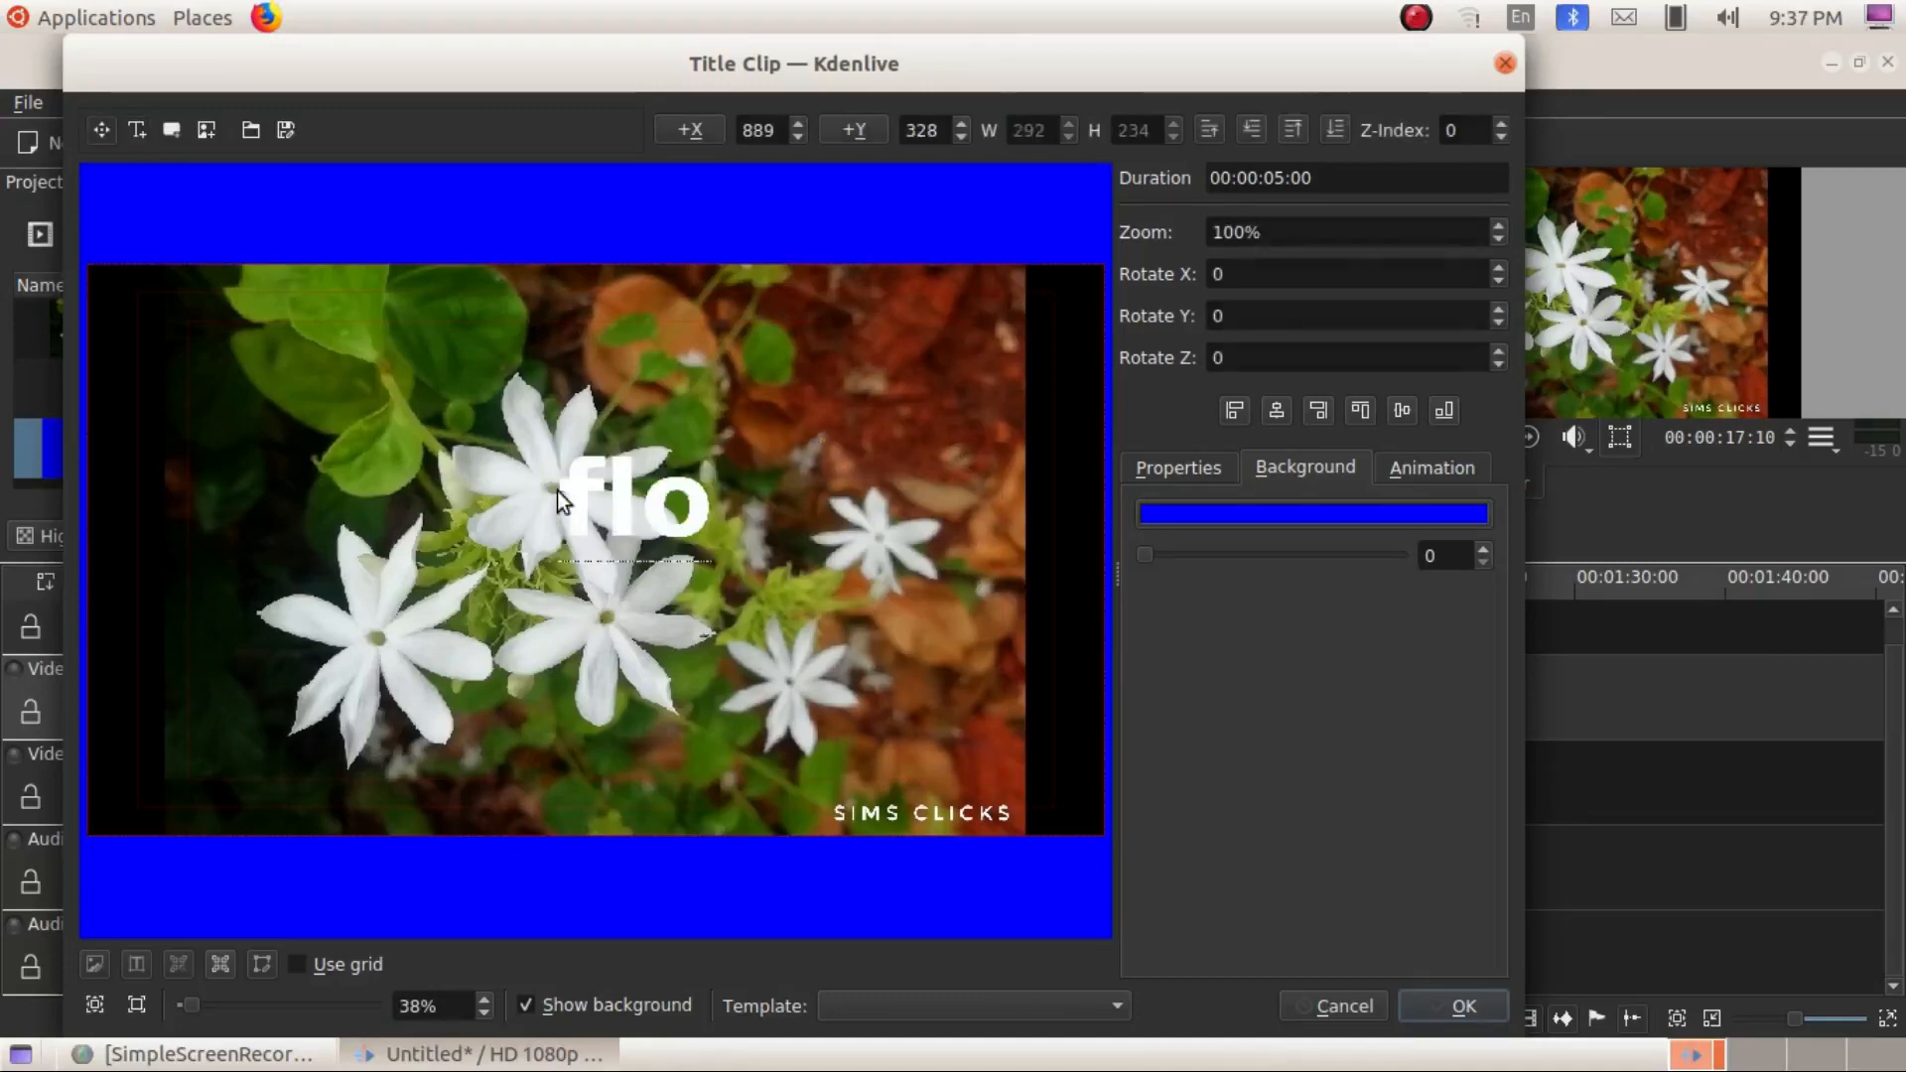
type("wer")
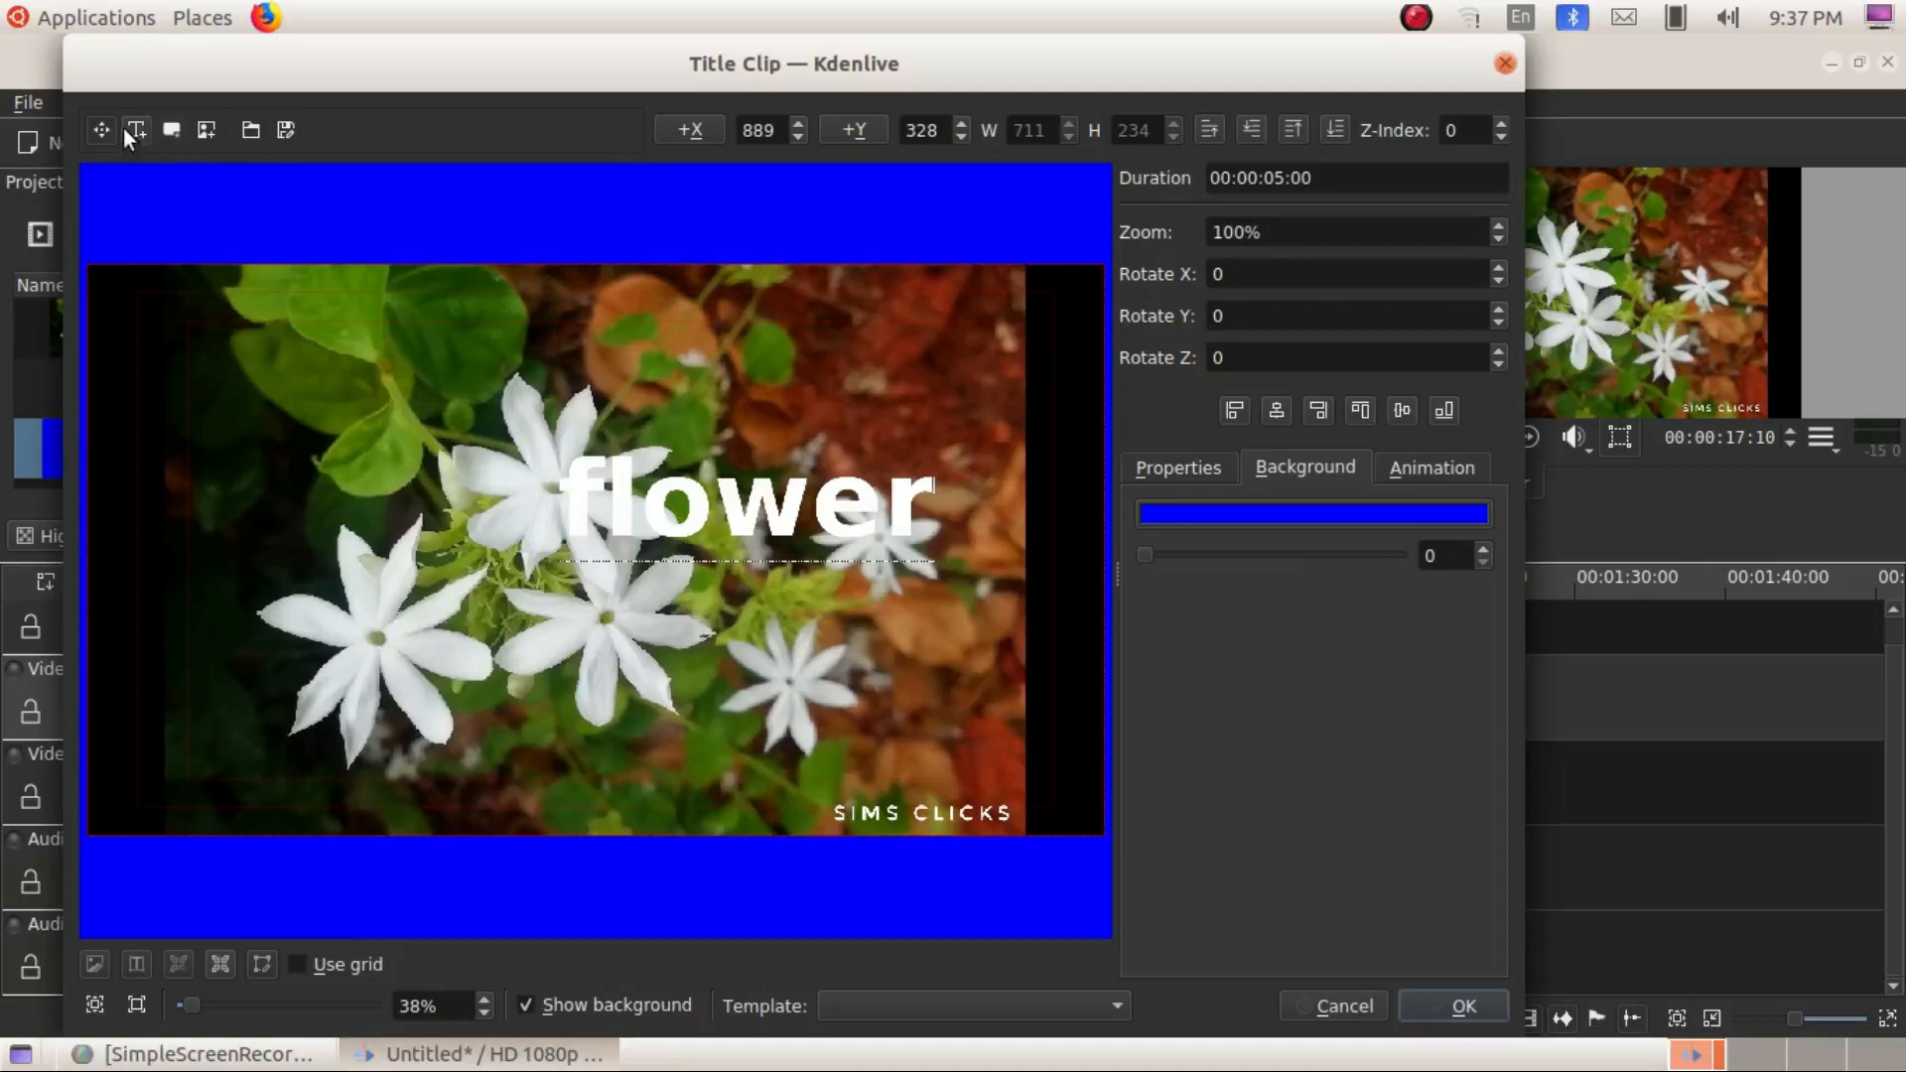
- Move the flower text to the picture's lower-left corner at X 52, Y 880, and accept the title clip
left_click_drag(718, 497, 717, 616)
left_click(717, 504)
left_click_drag(536, 421, 1076, 689)
left_click_drag(742, 506, 300, 779)
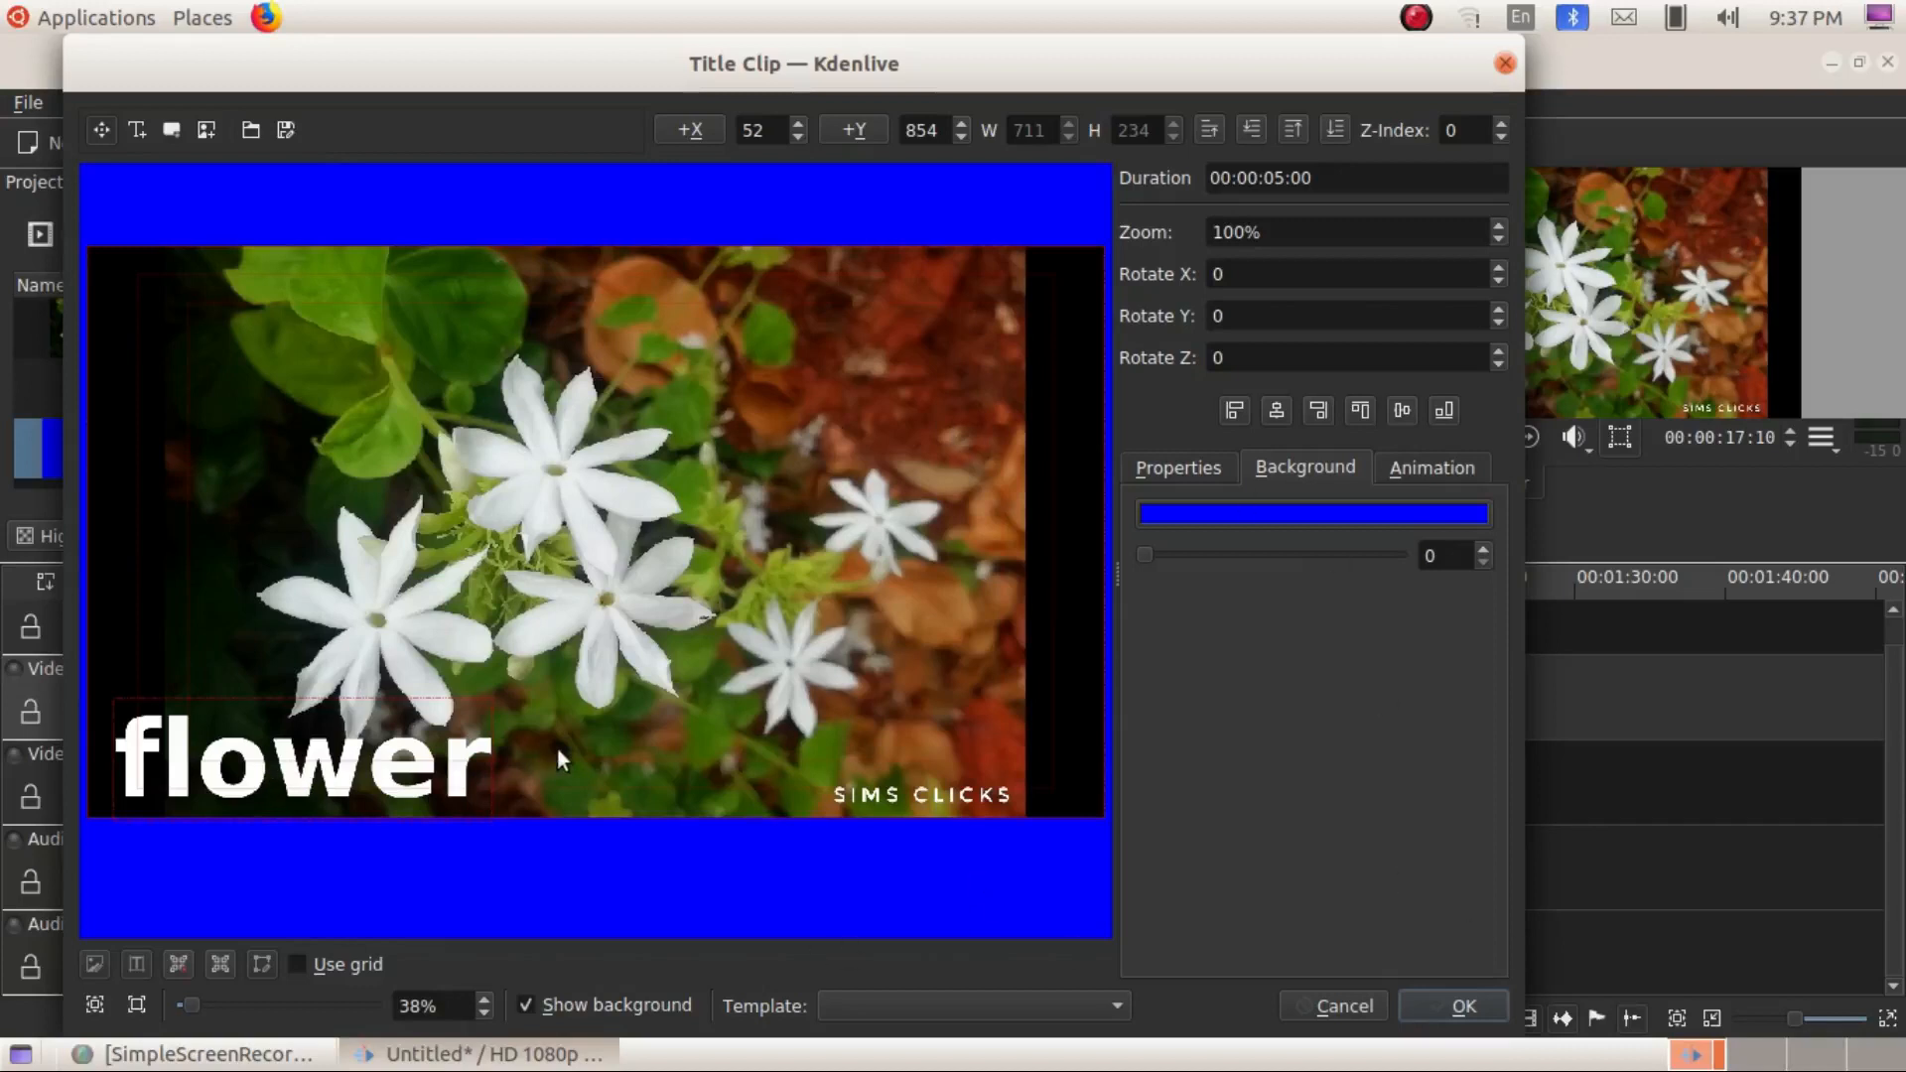
left_click_drag(421, 762, 420, 775)
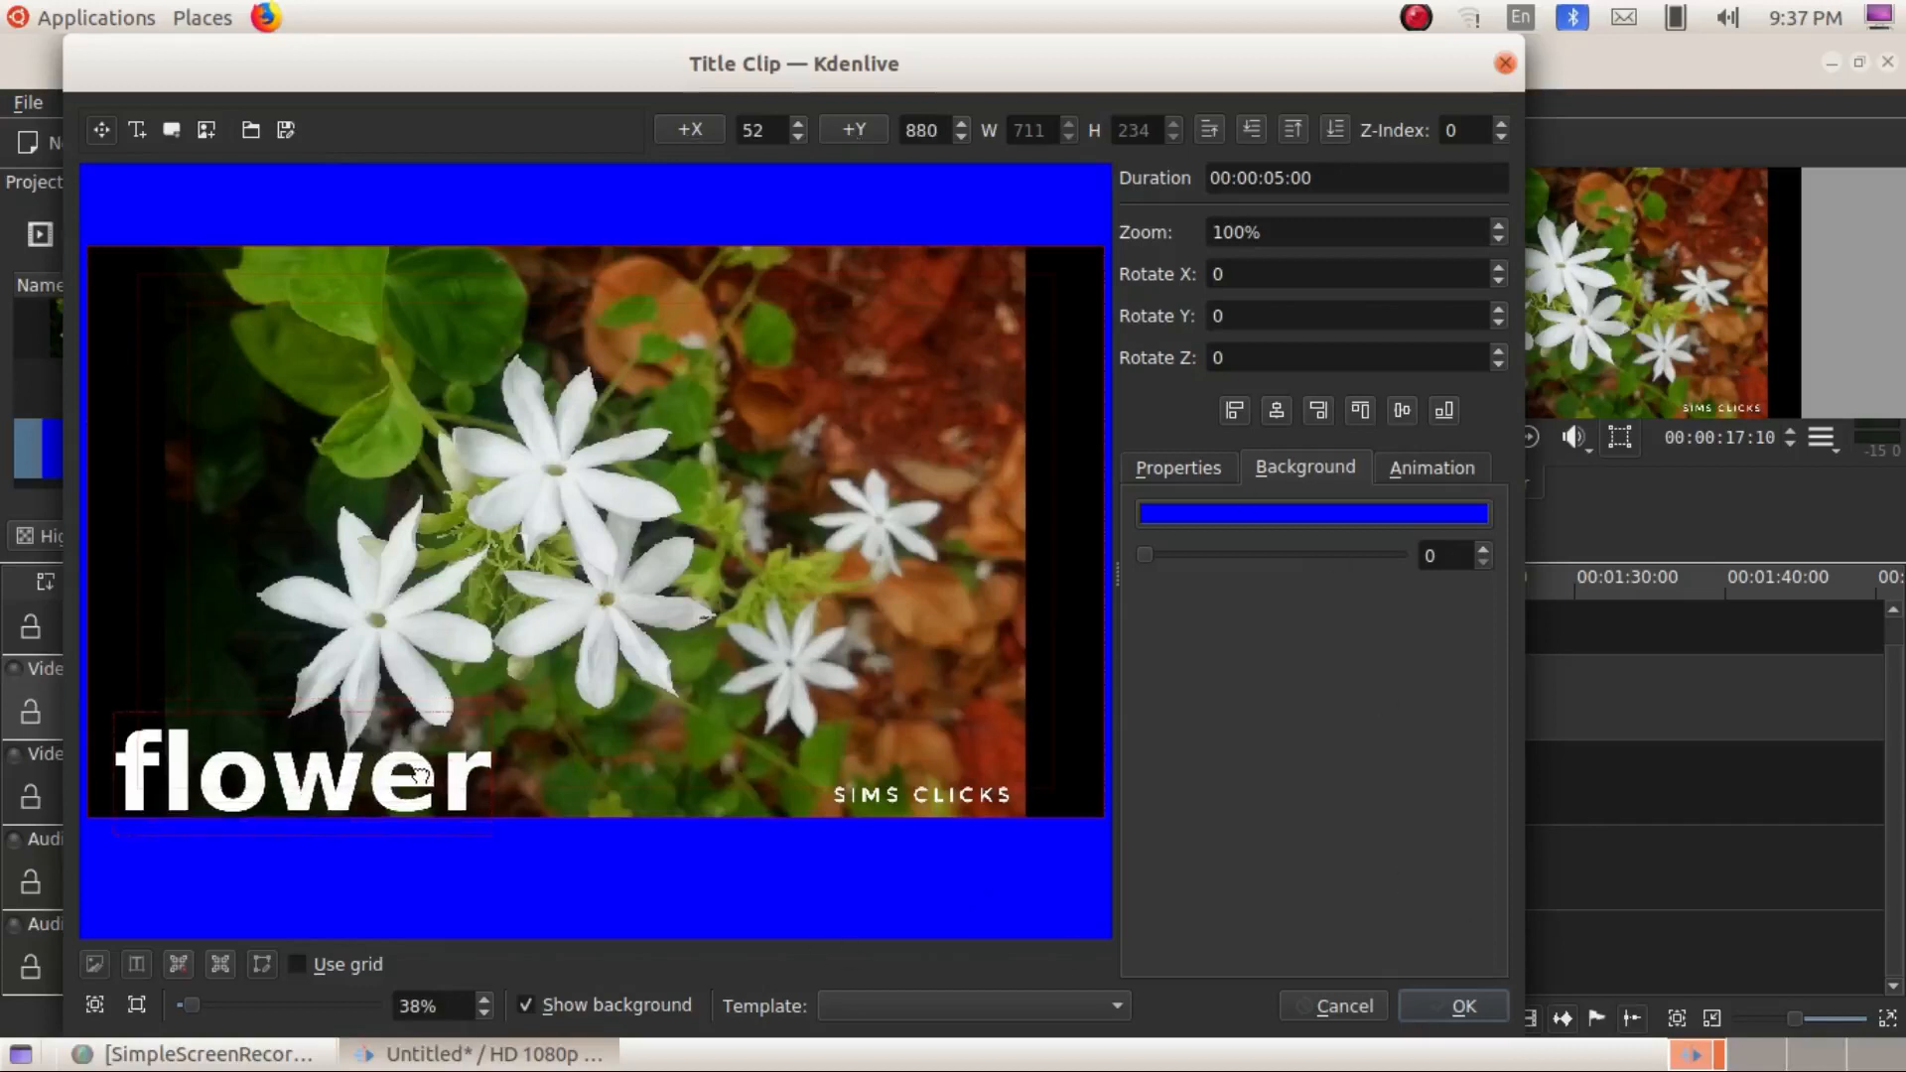
left_click(1183, 471)
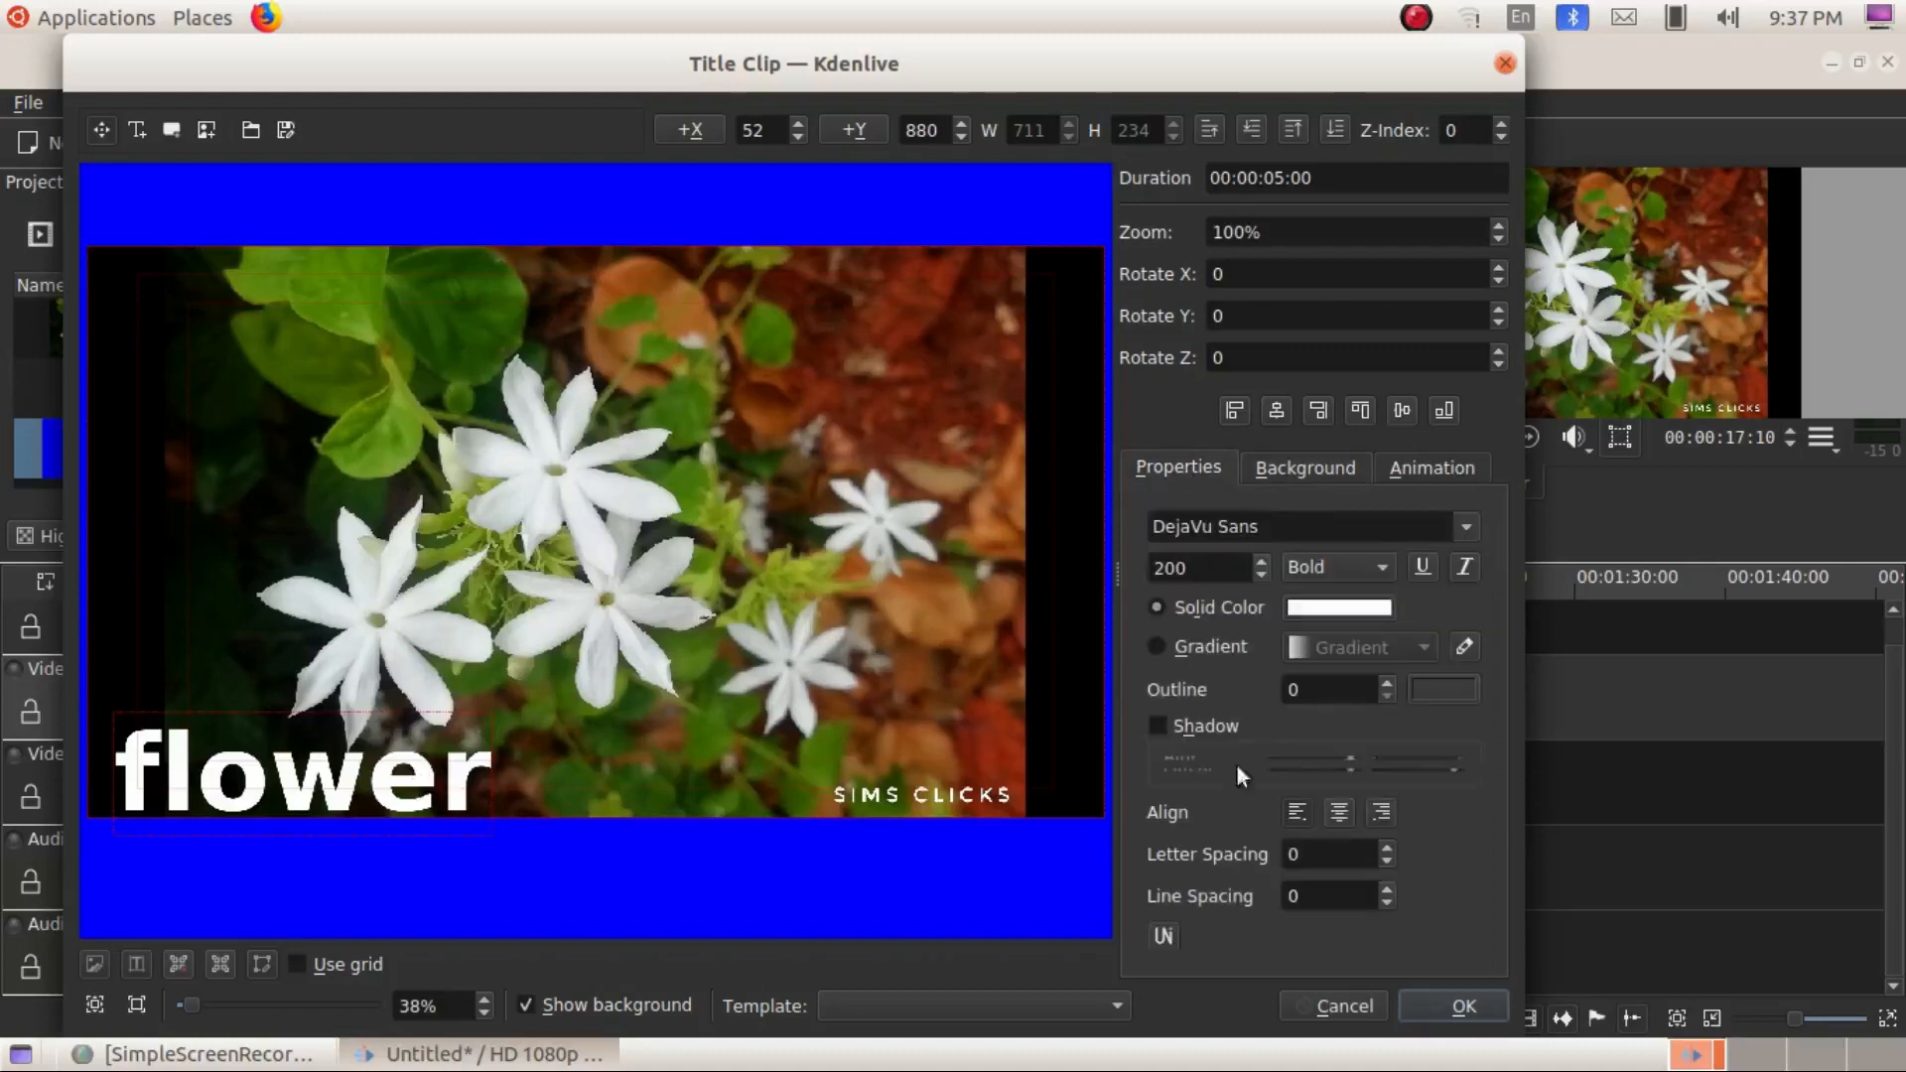
left_click(1463, 1005)
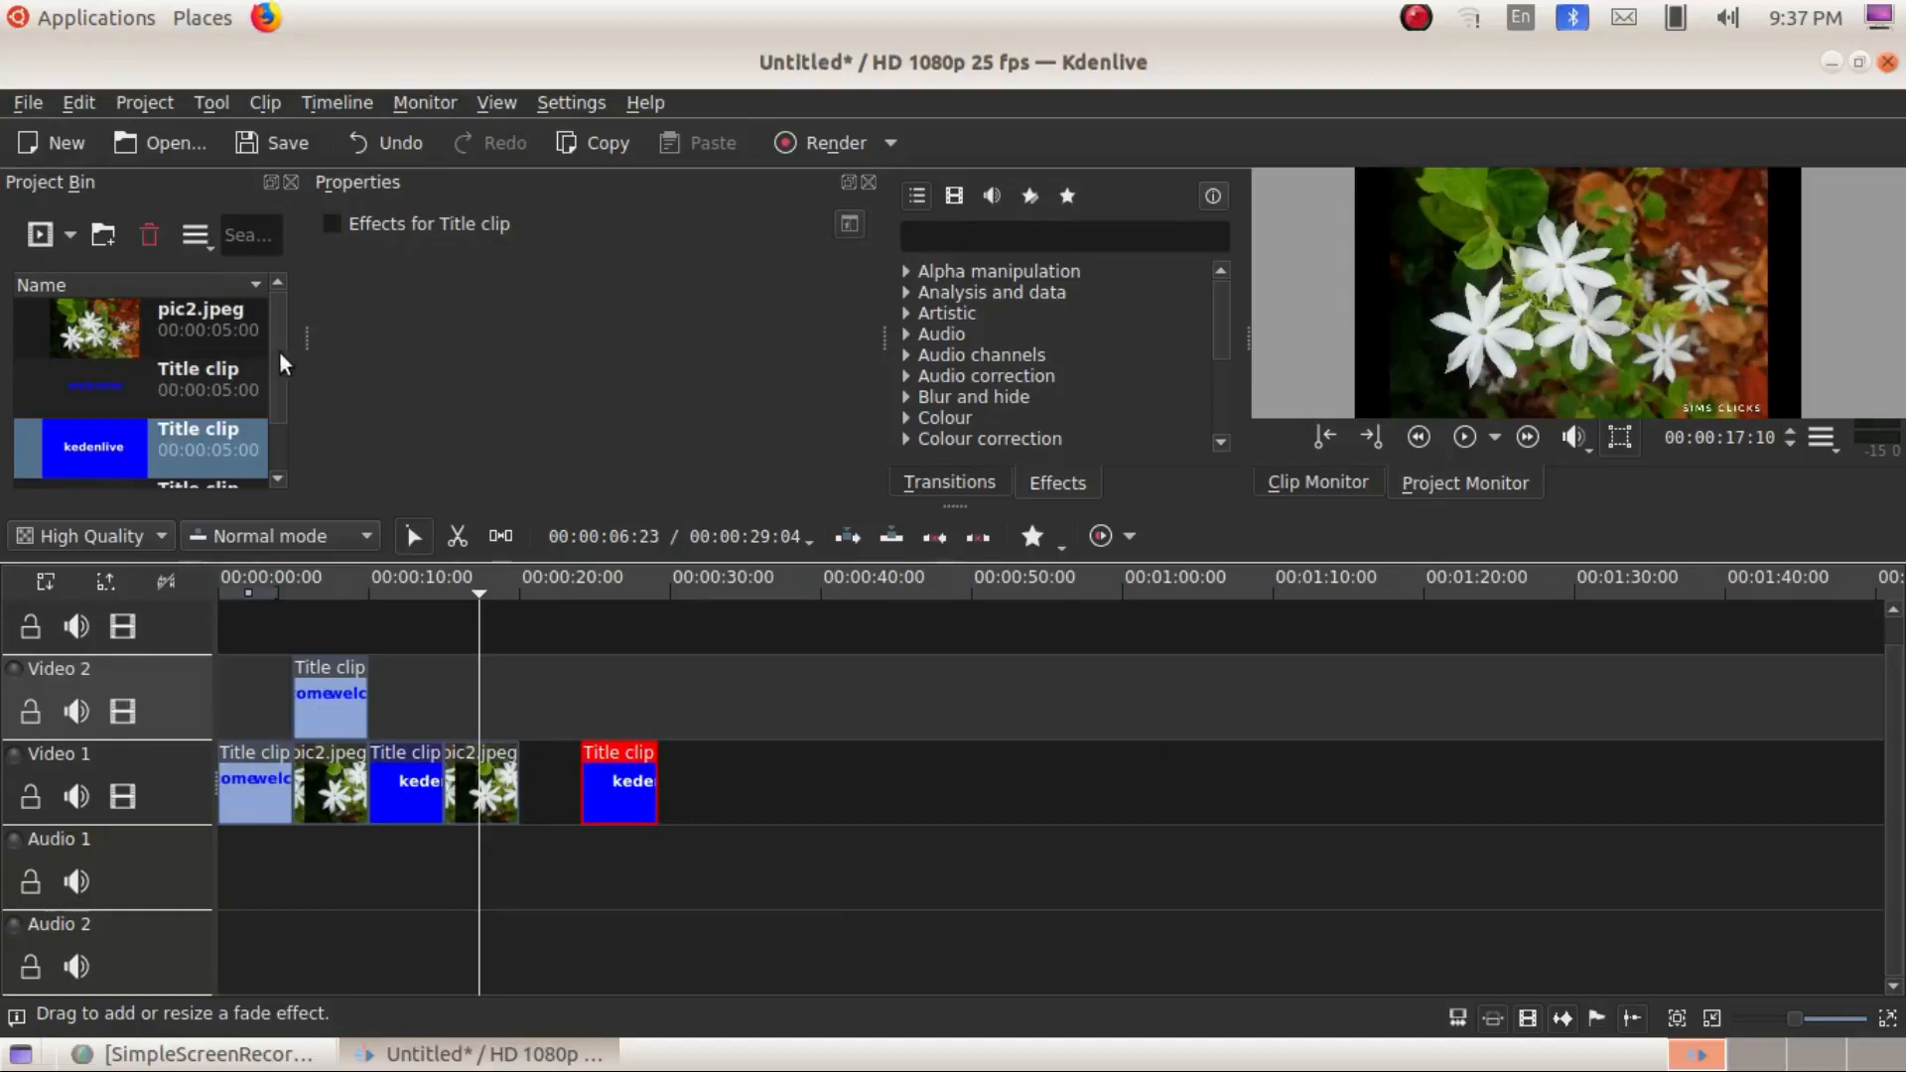
- Place the new flower title clip on Video 2 at 15 seconds, directly above pic2.jpeg
scroll(282, 365, "down", 1)
left_click(69, 443)
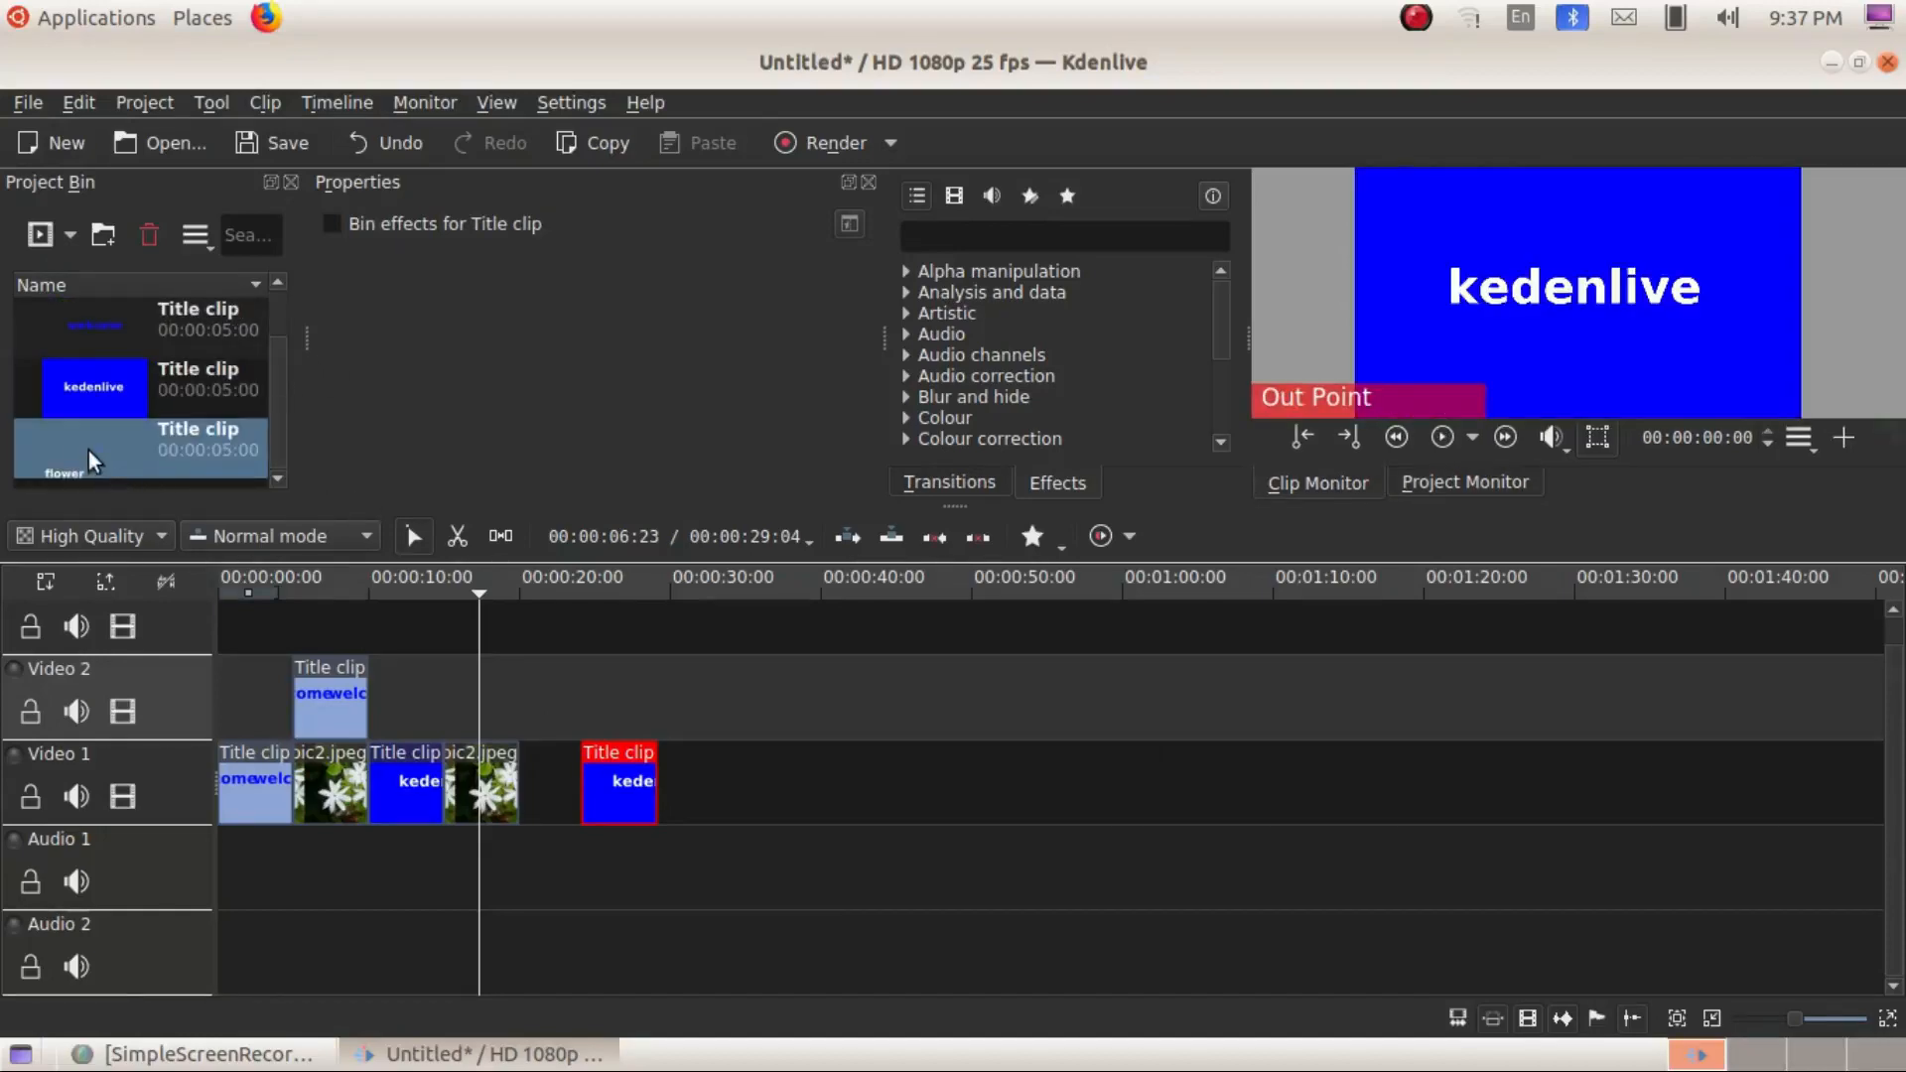
left_click_drag(95, 444, 451, 689)
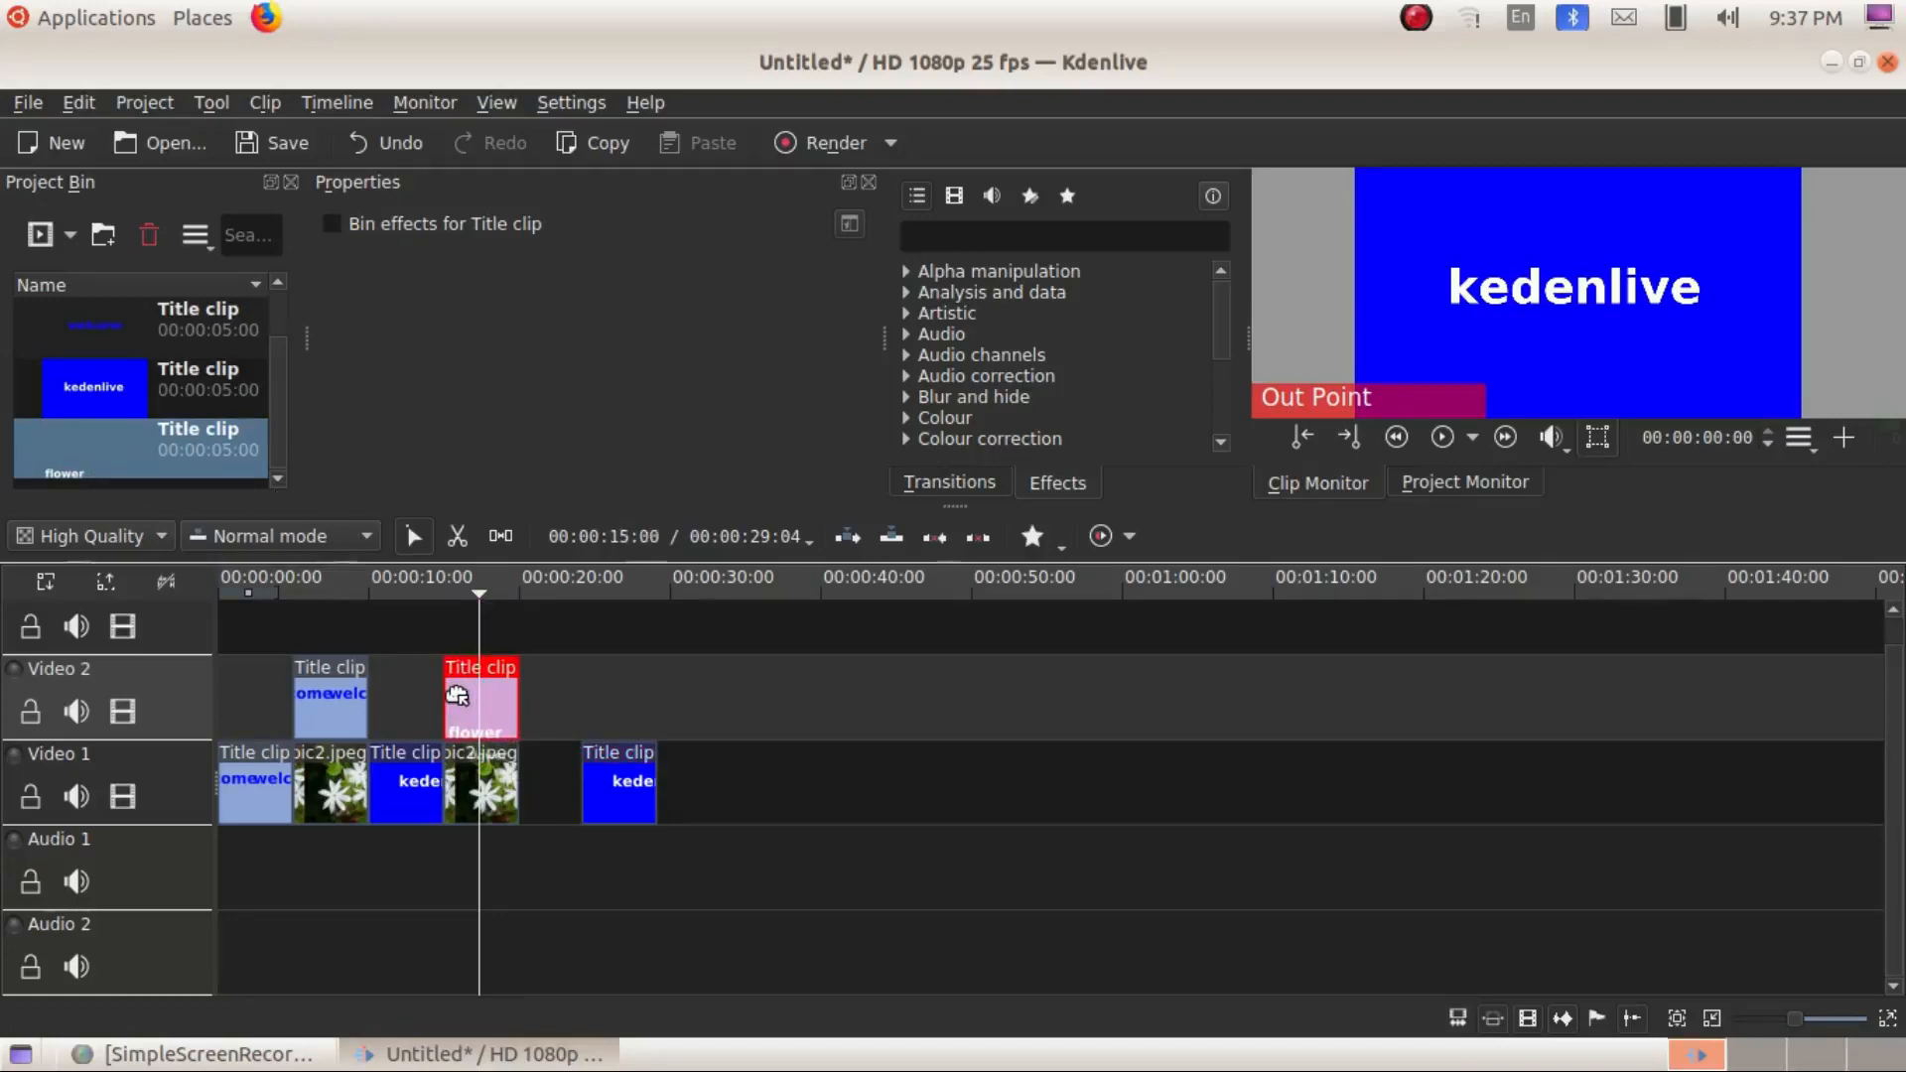
- Preview the flower title over the picture, playing the timeline from about 13 seconds and stopping near 19 seconds
left_click(462, 620)
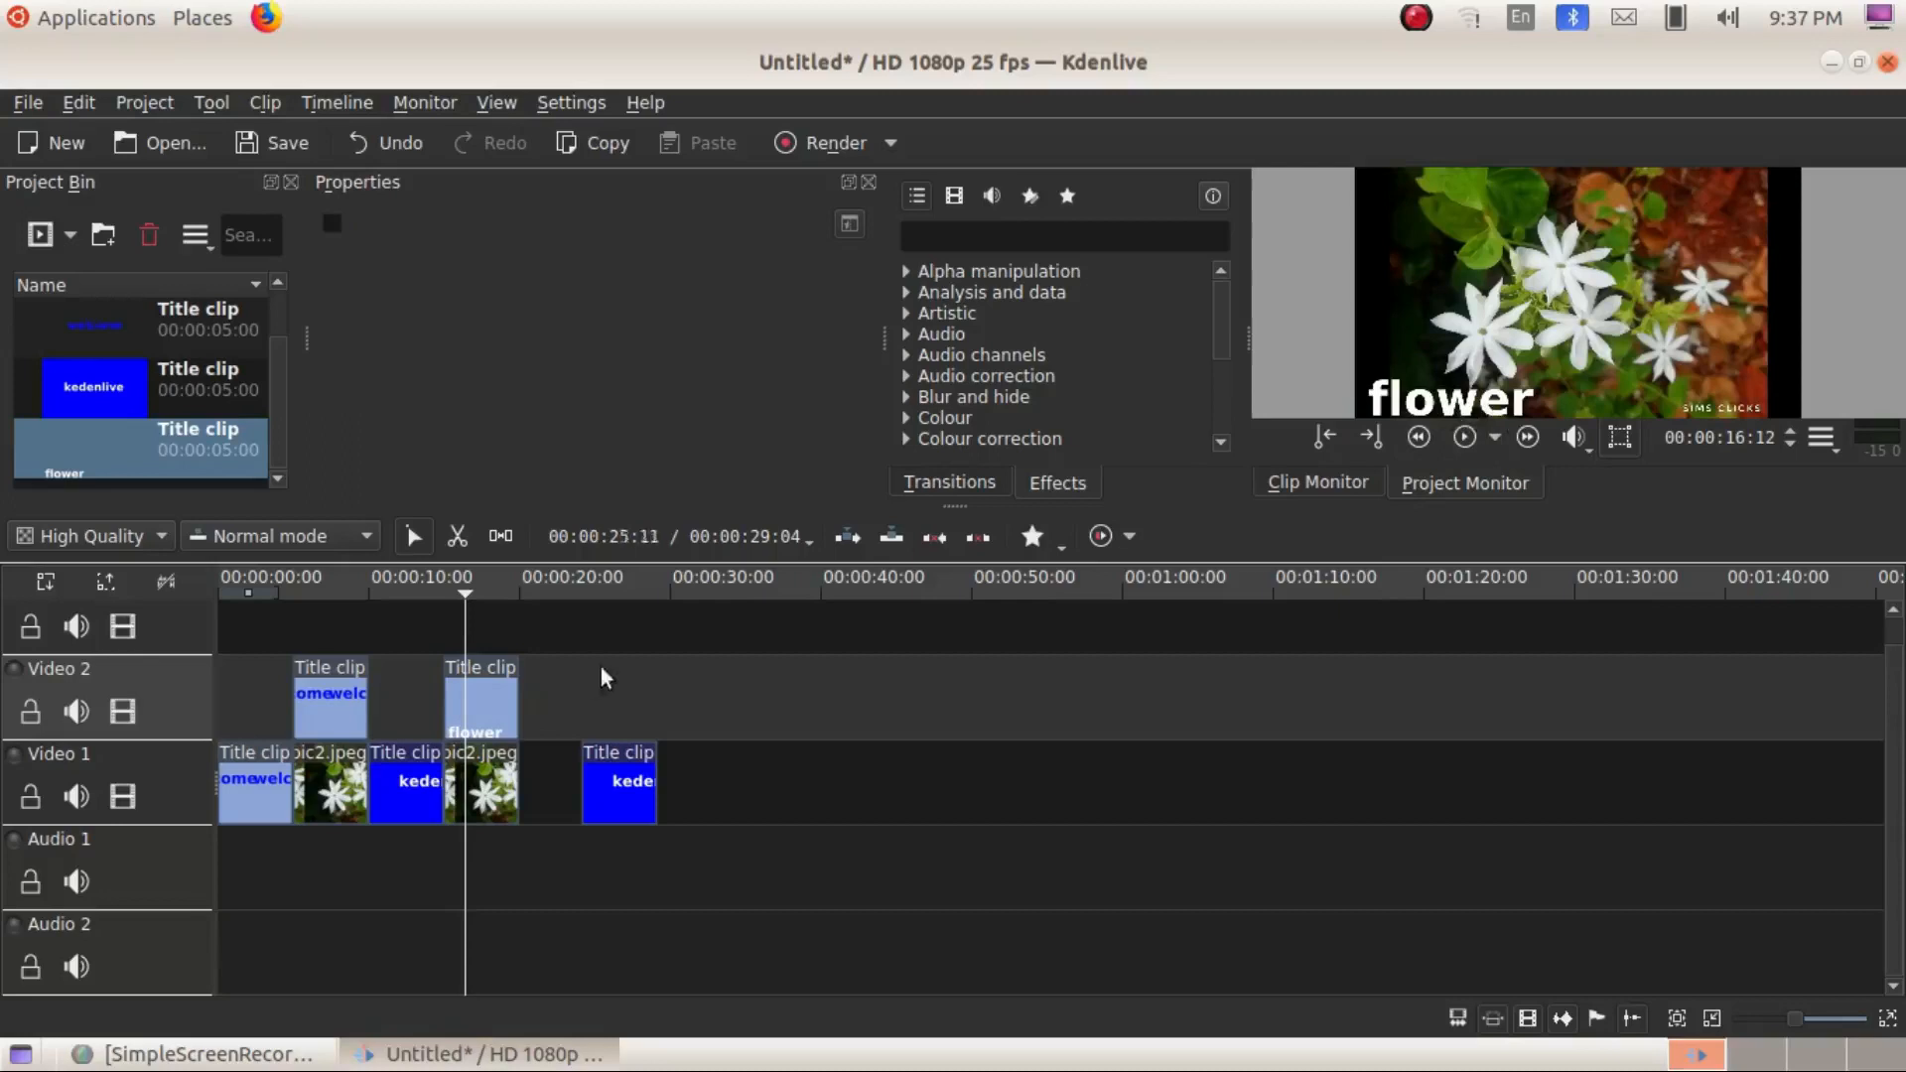
left_click(419, 624)
left_click(1463, 435)
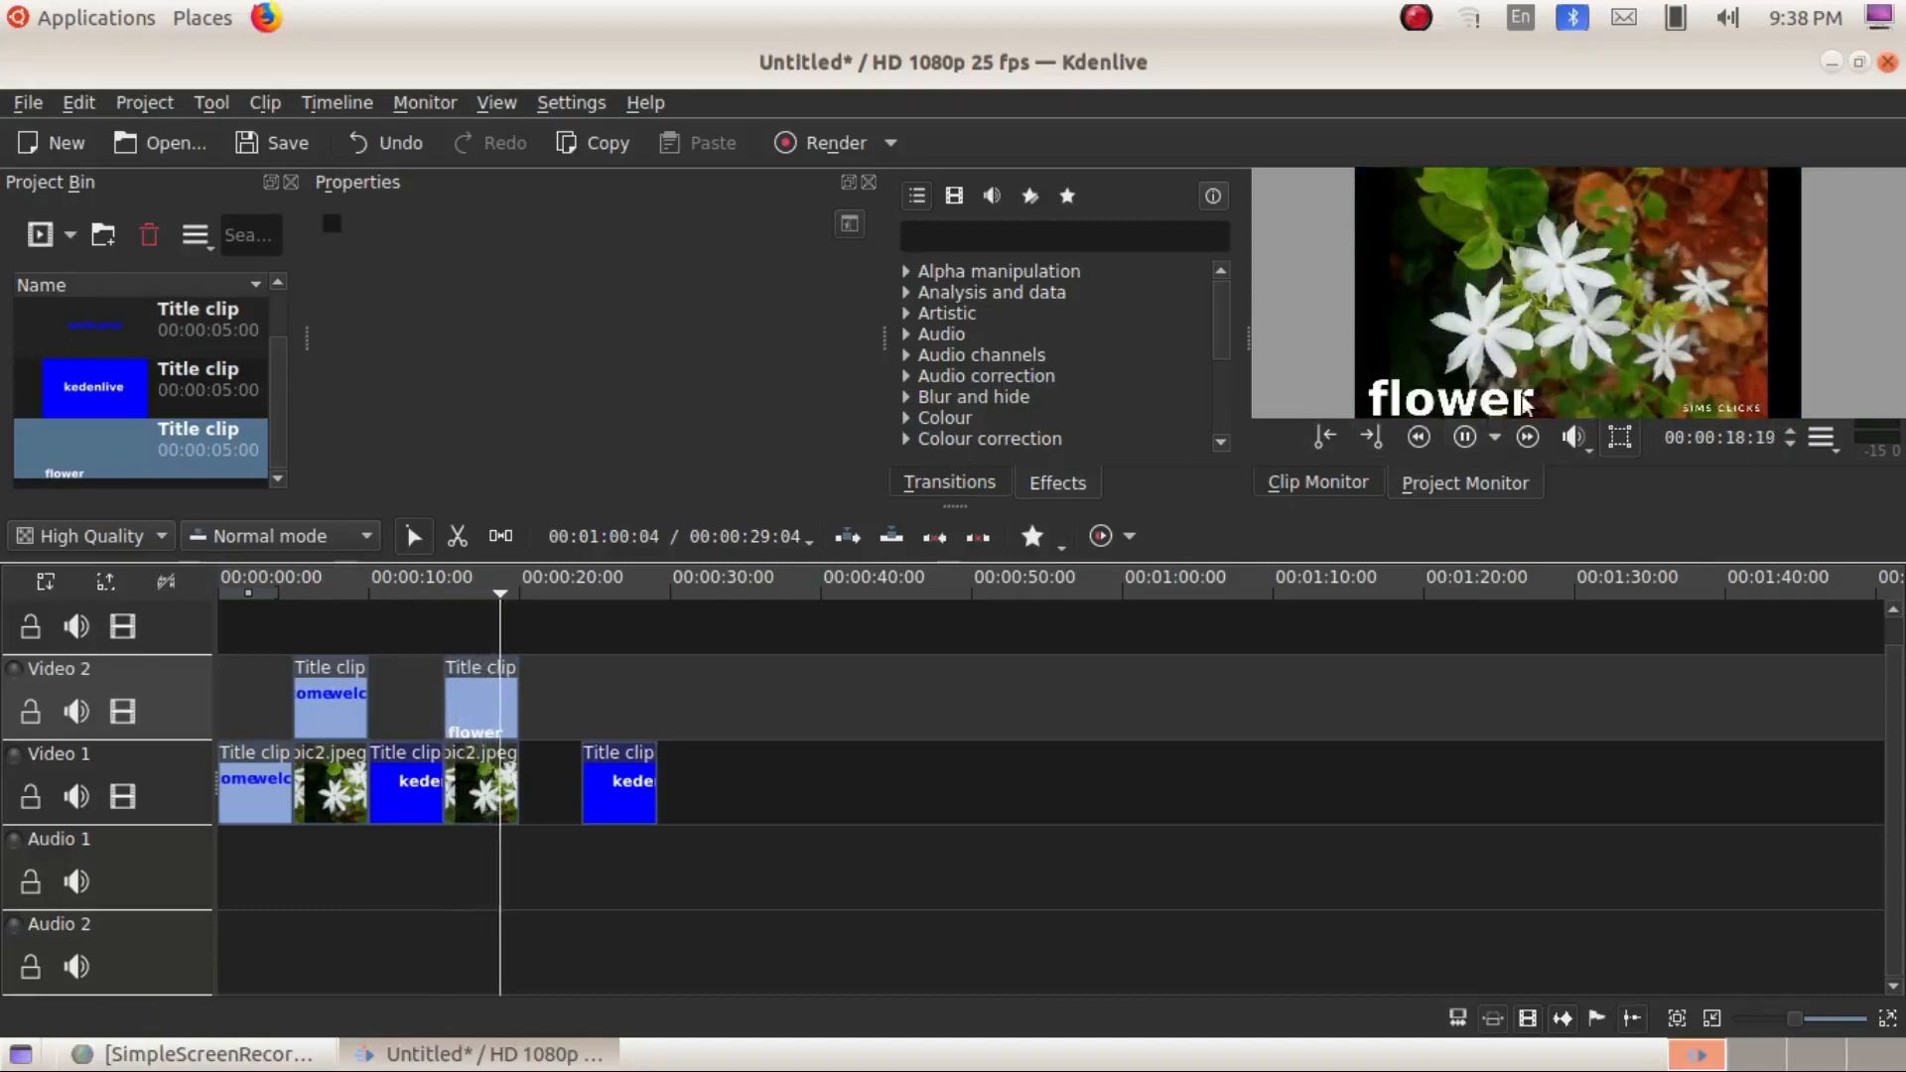
key("space")
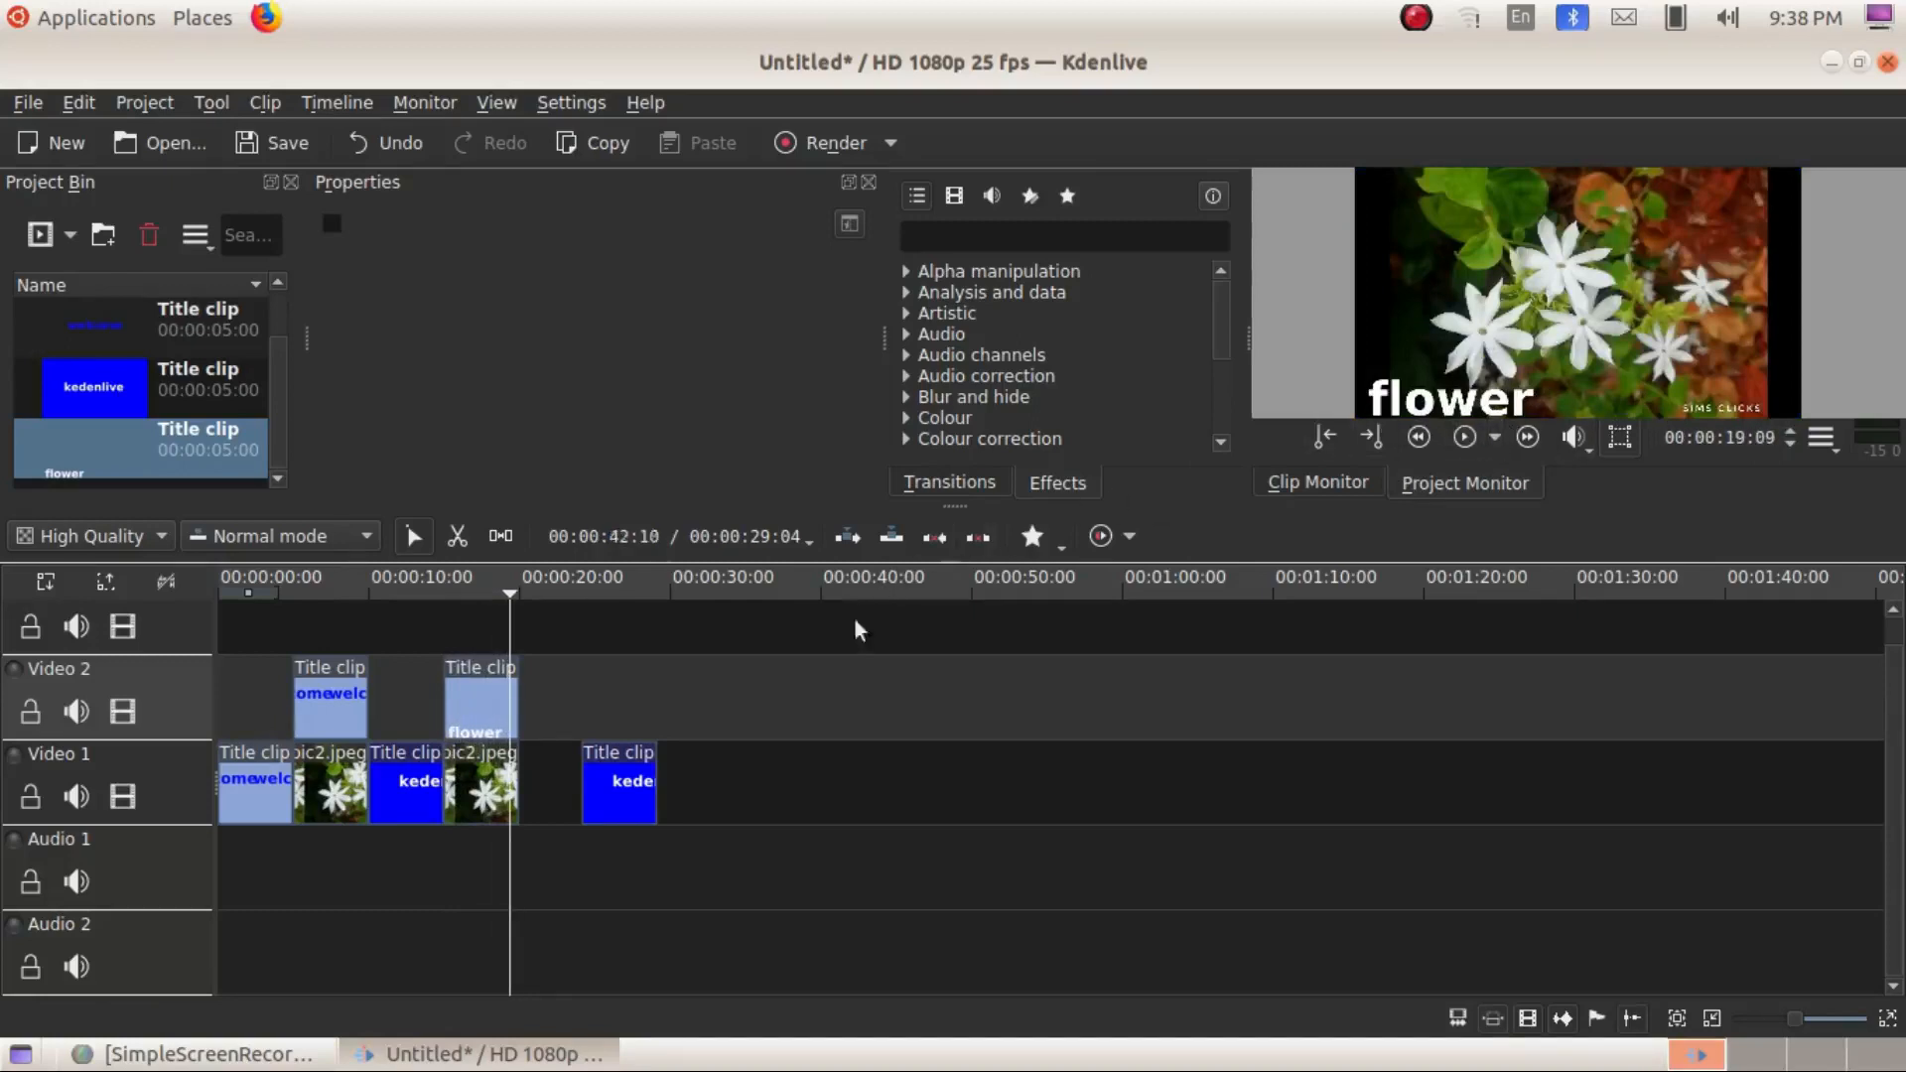